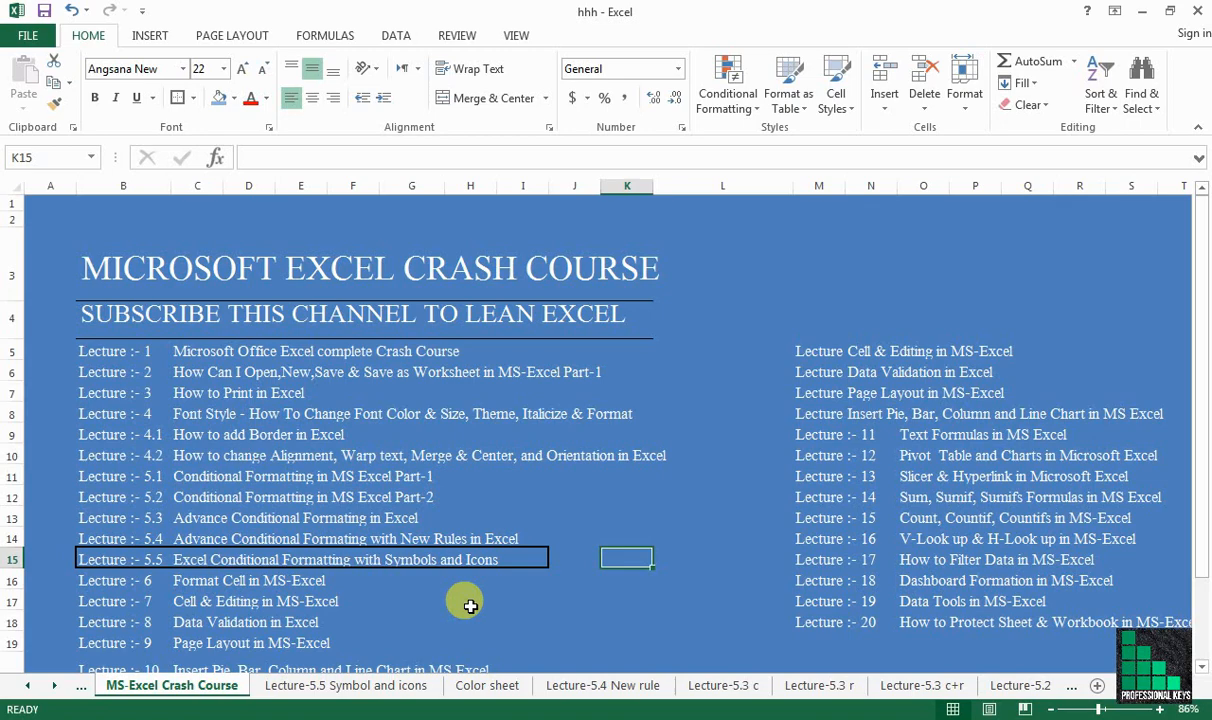
Step: Open the Lecture-5.5 Symbol and icons sheet and review its Due Date, Paid Amount, Balance c/f, Aging and Status columns
click(383, 688)
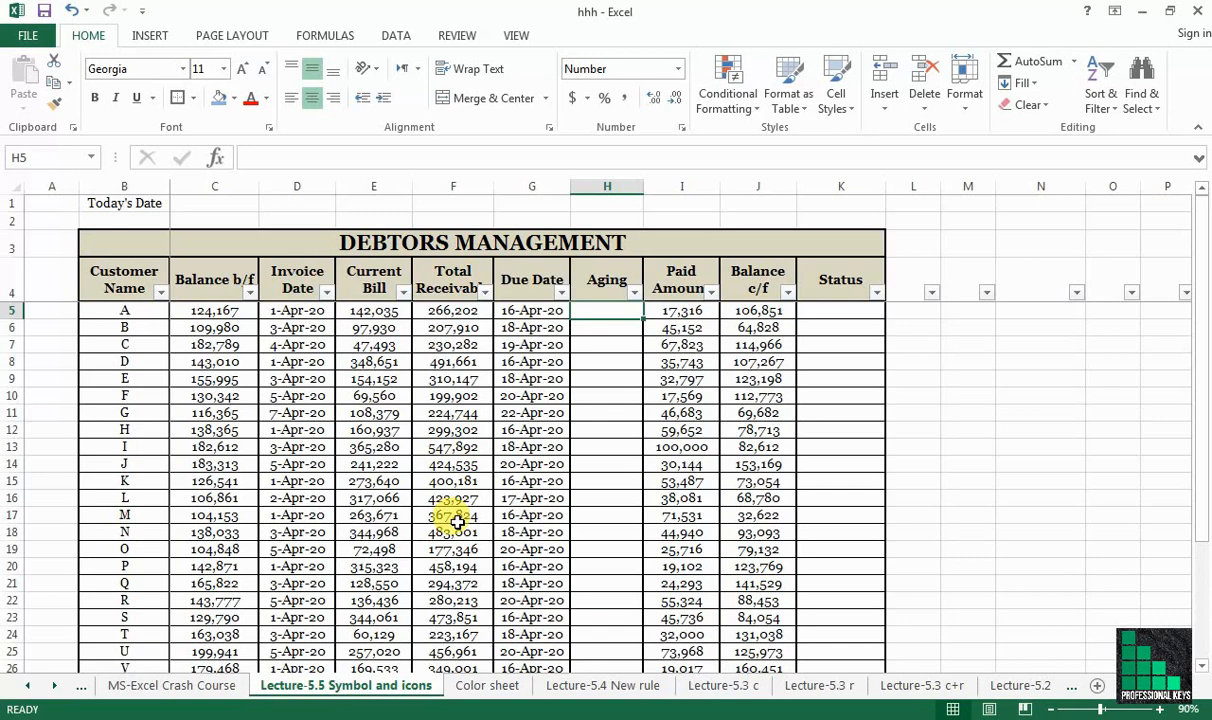
click(555, 396)
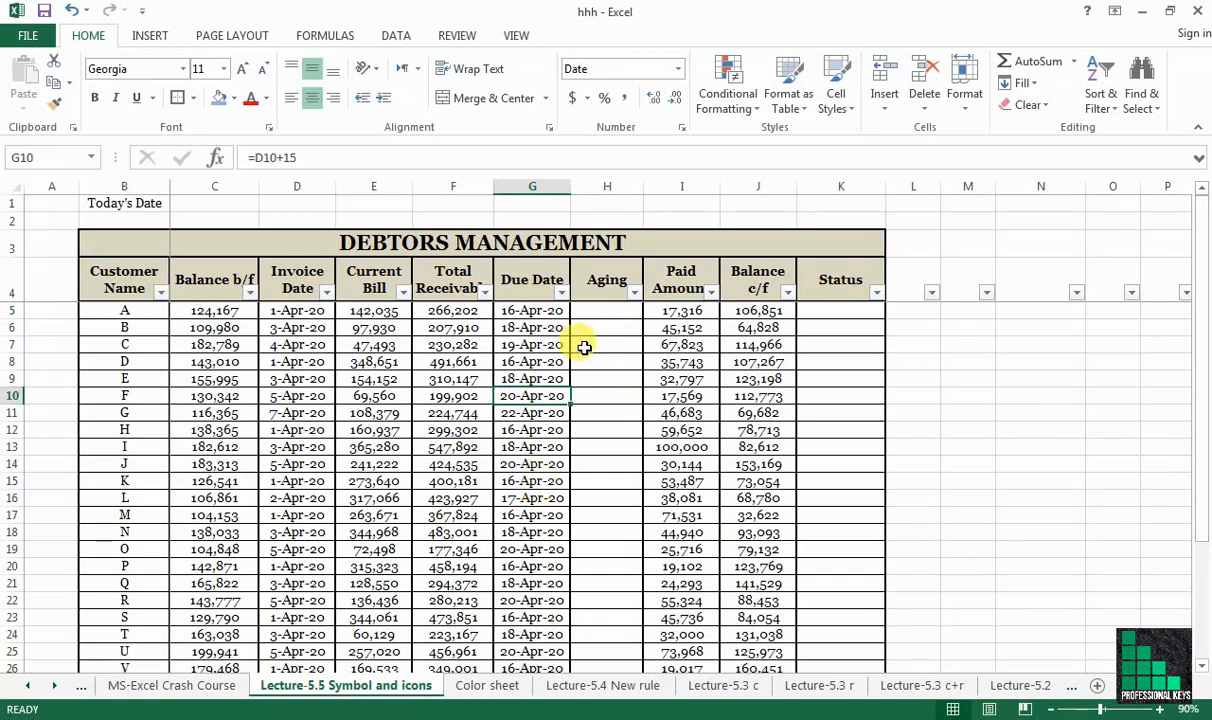
drag(684, 310, 676, 556)
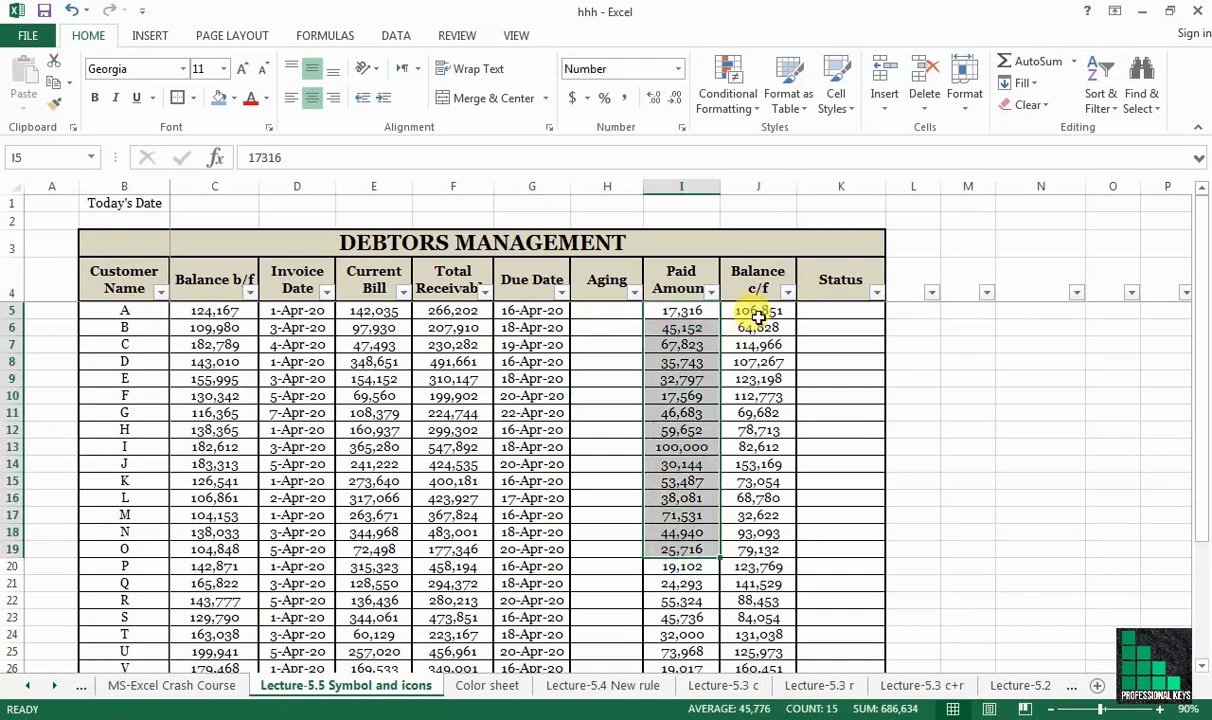
drag(755, 312, 769, 614)
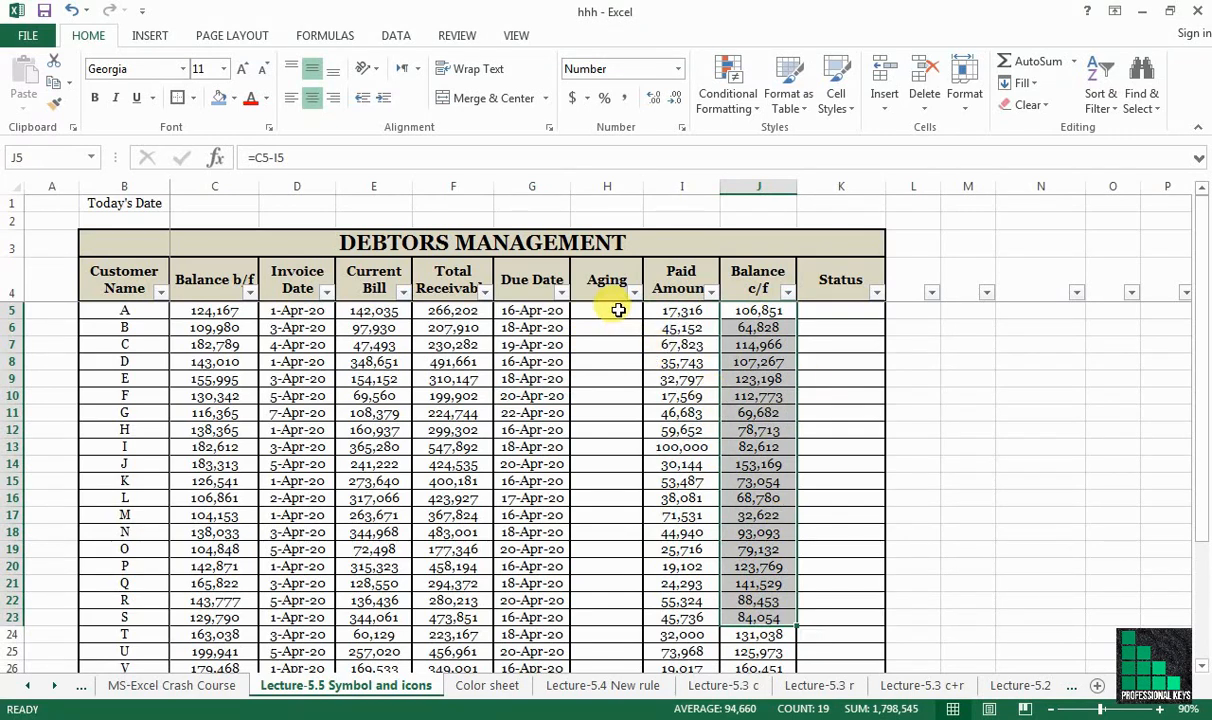
click(617, 315)
drag(616, 432, 617, 580)
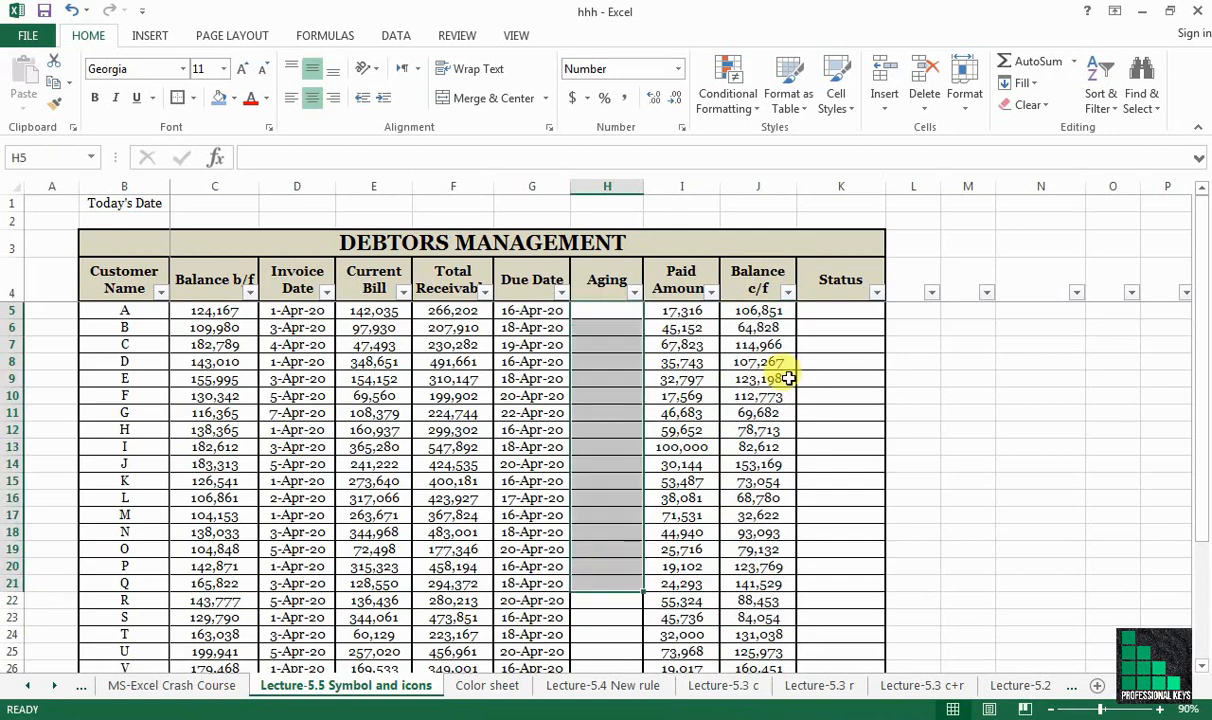
drag(838, 315, 840, 567)
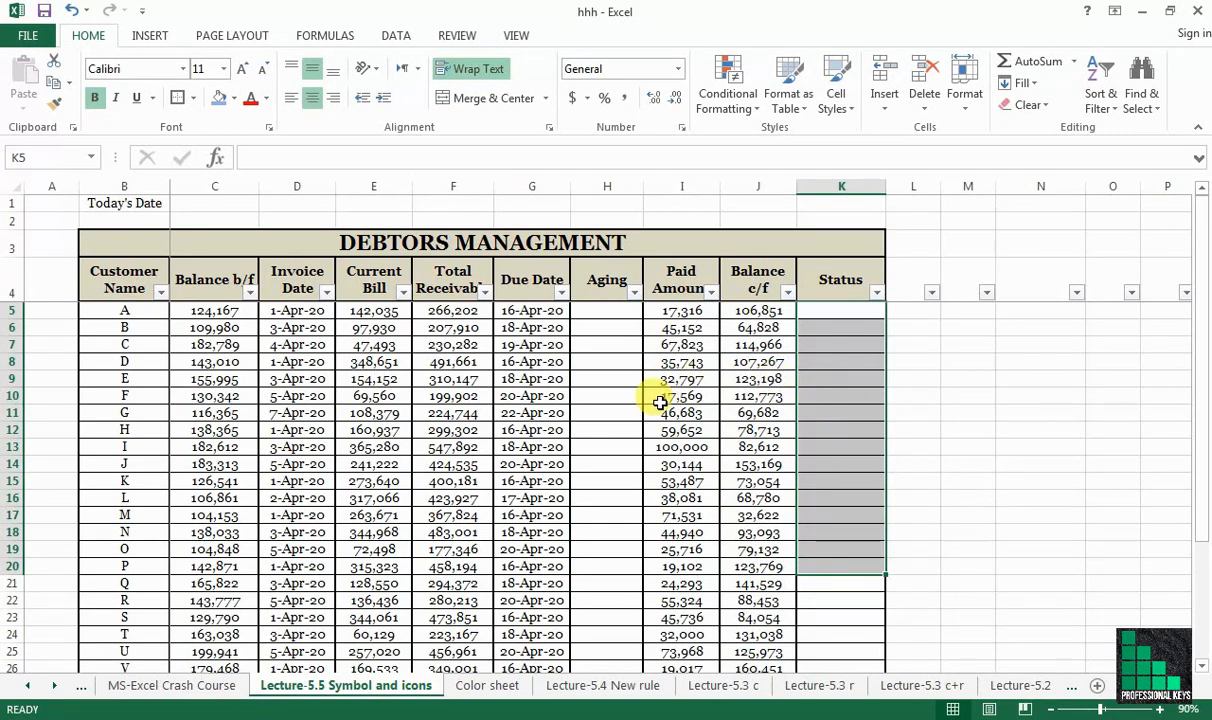
click(612, 414)
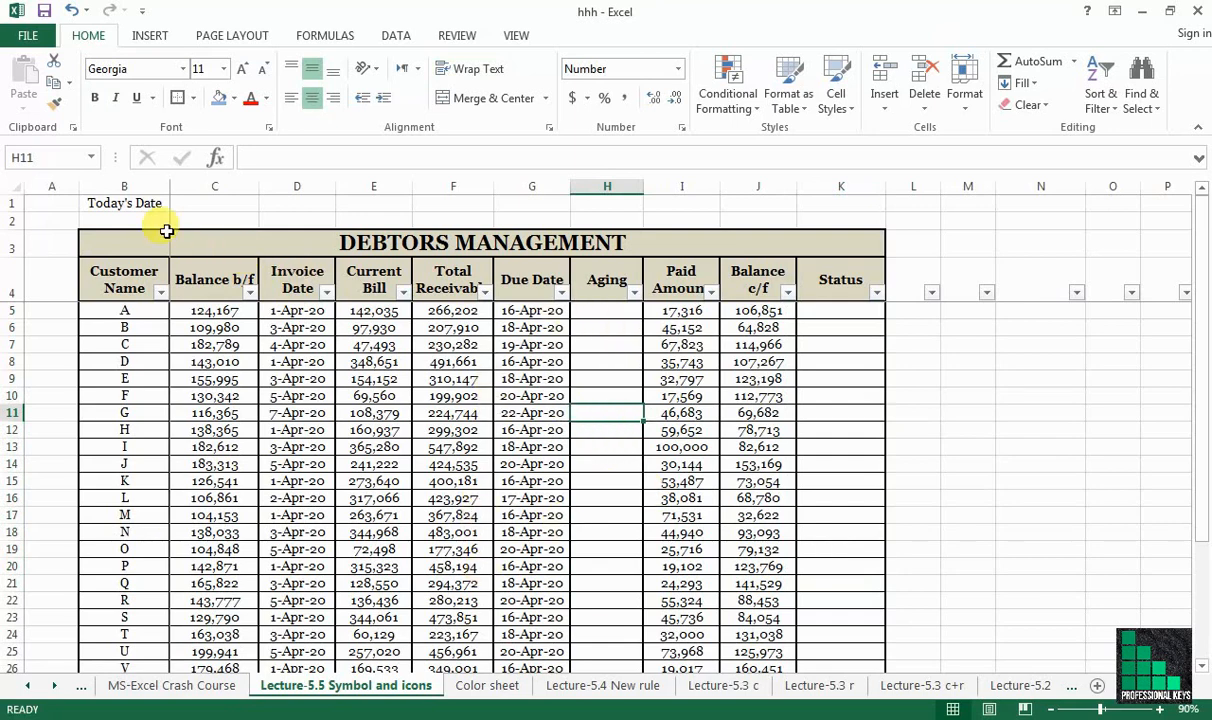
Step: Enter the formula =TODAY() in cell B2 under the Today's Date label
click(105, 219)
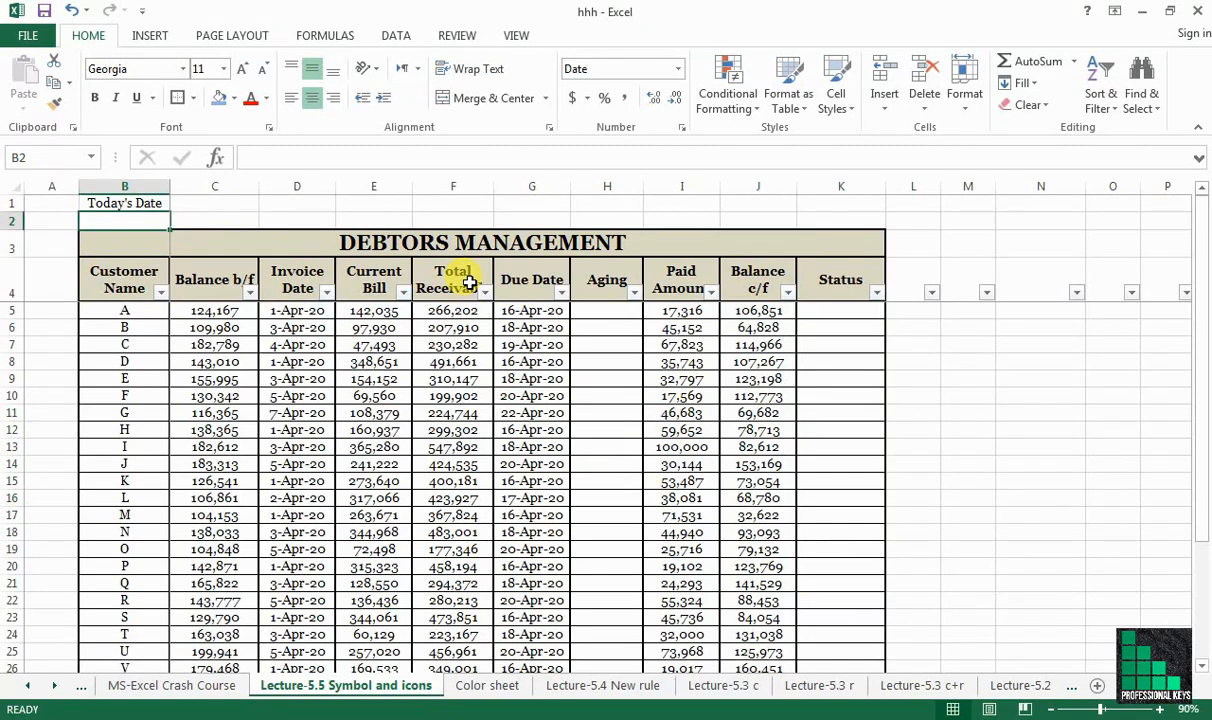
text(=today)
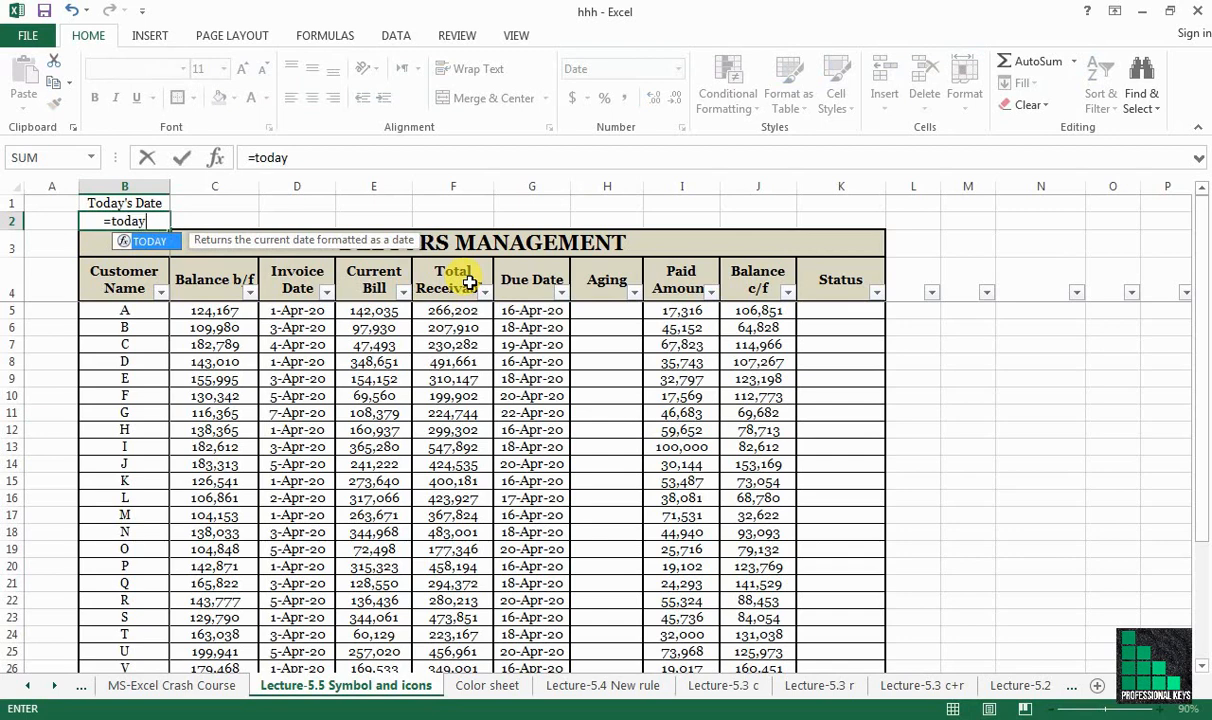
key(Tab)
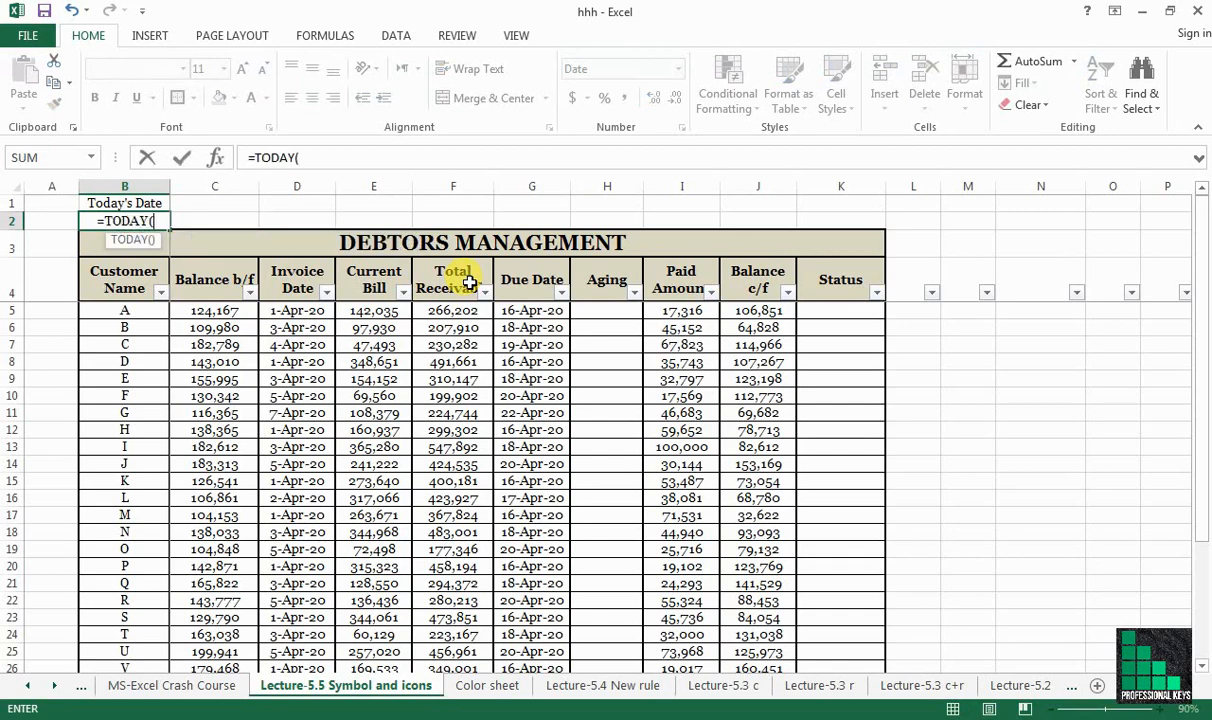
text())
key(Return)
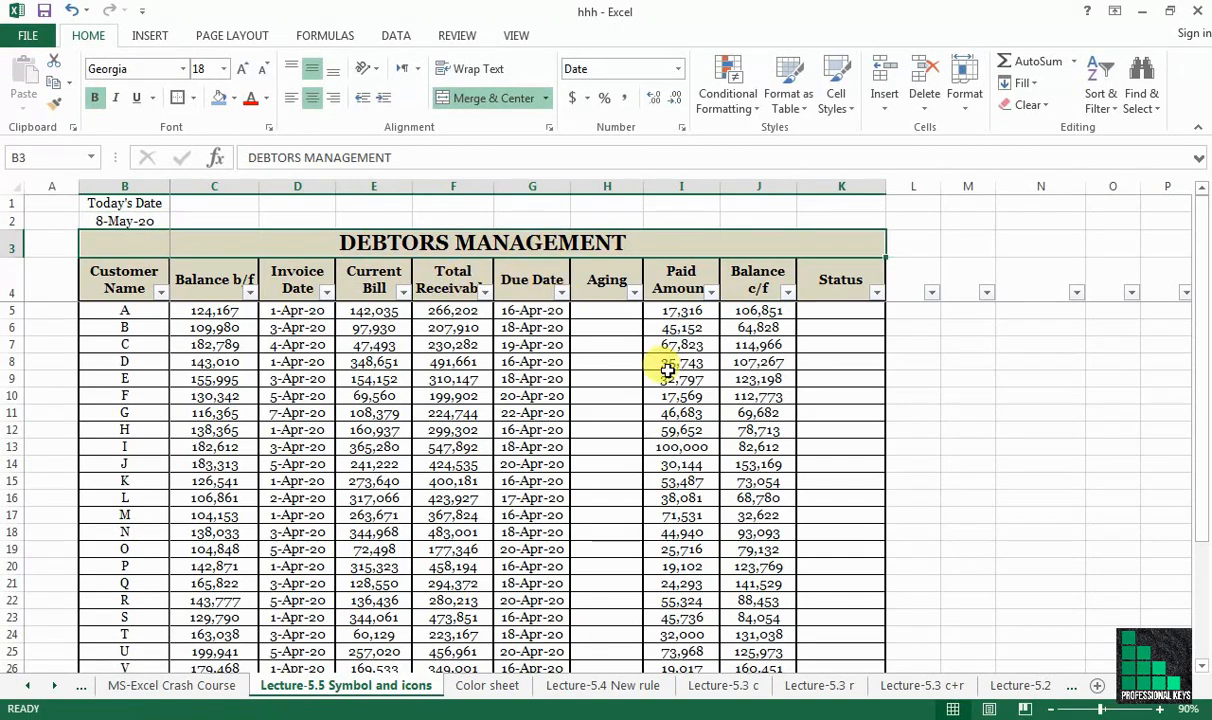
Step: Enter the formula =B2-G5 in H5 to calculate customer A's aging from today's date and the due date
click(605, 311)
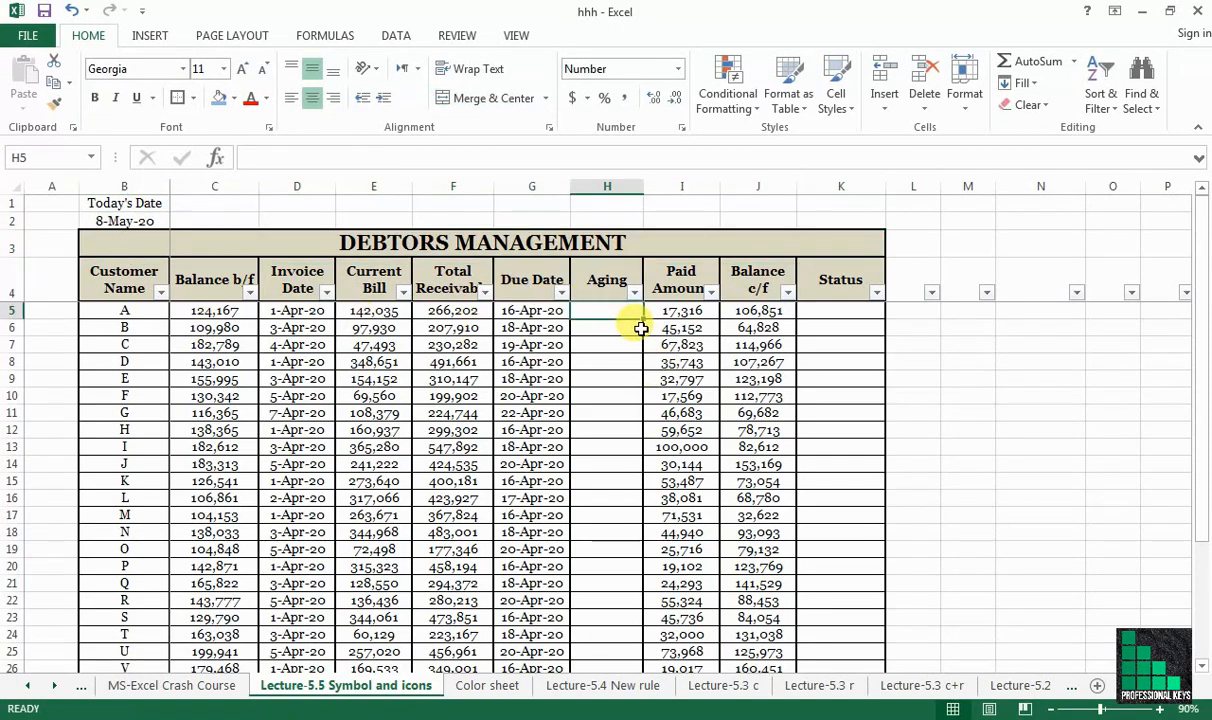
text(=)
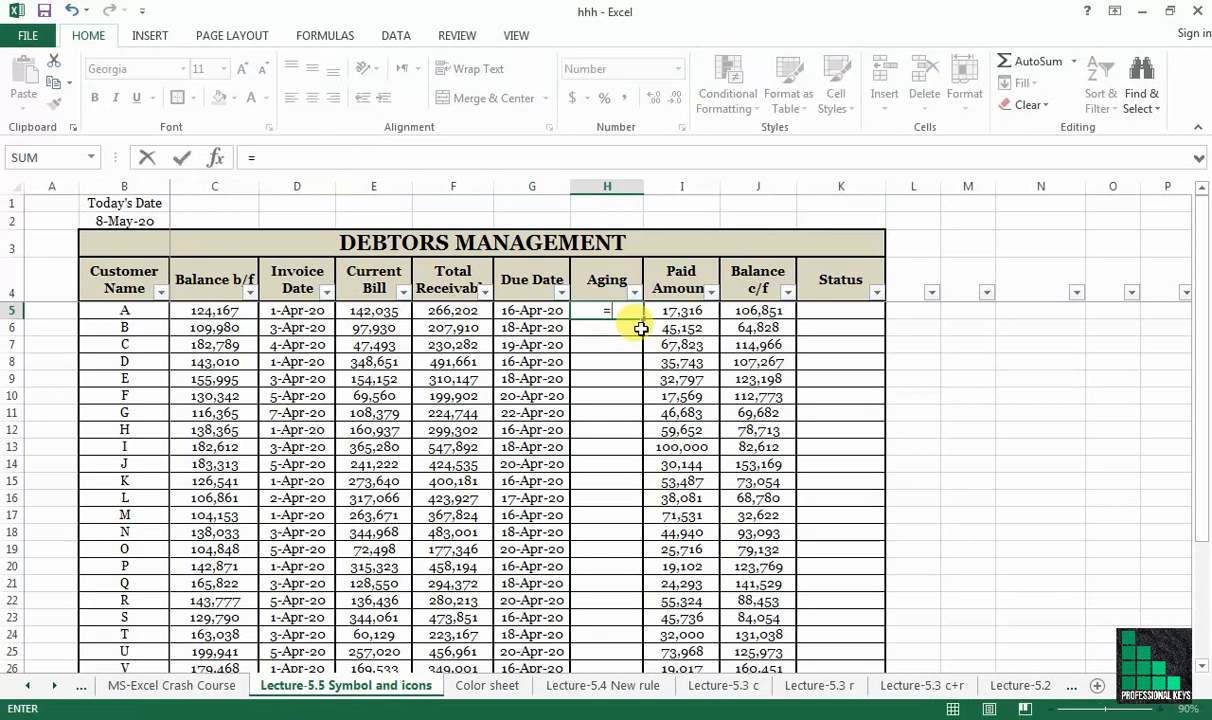
key(Up)
key(Left)
key(Left)
key(Left)
key(Left)
key(Left)
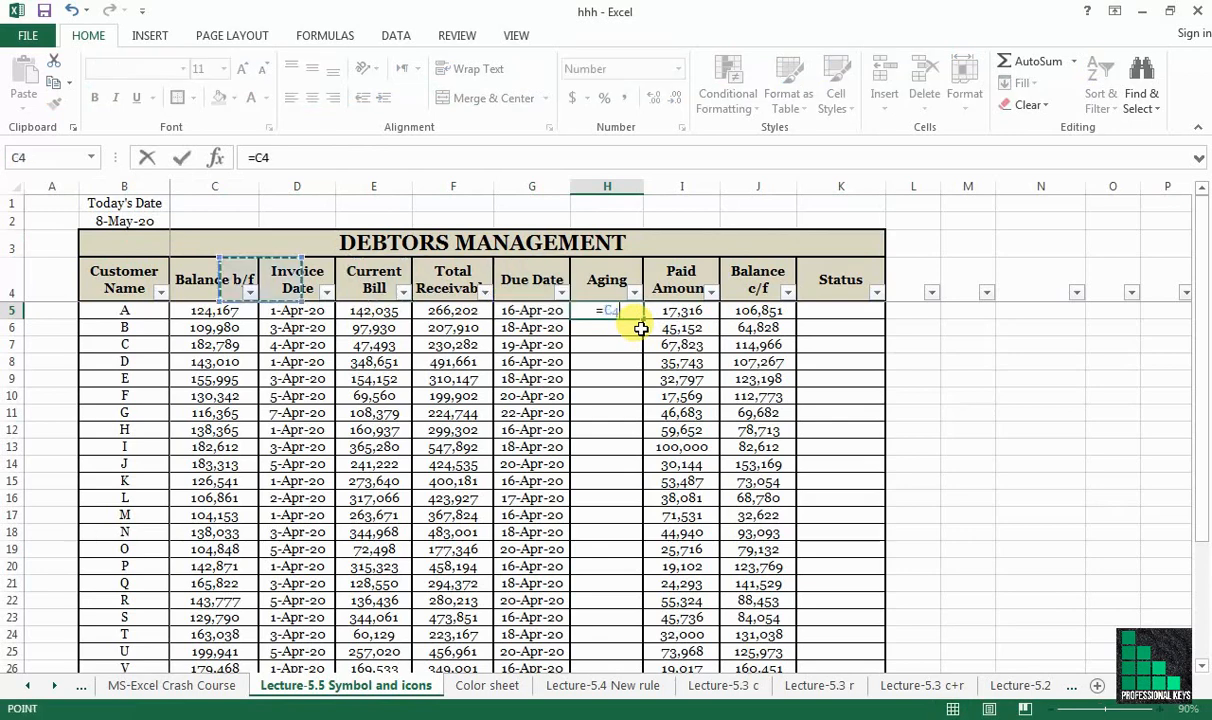
key(Left)
key(Up)
key(Up)
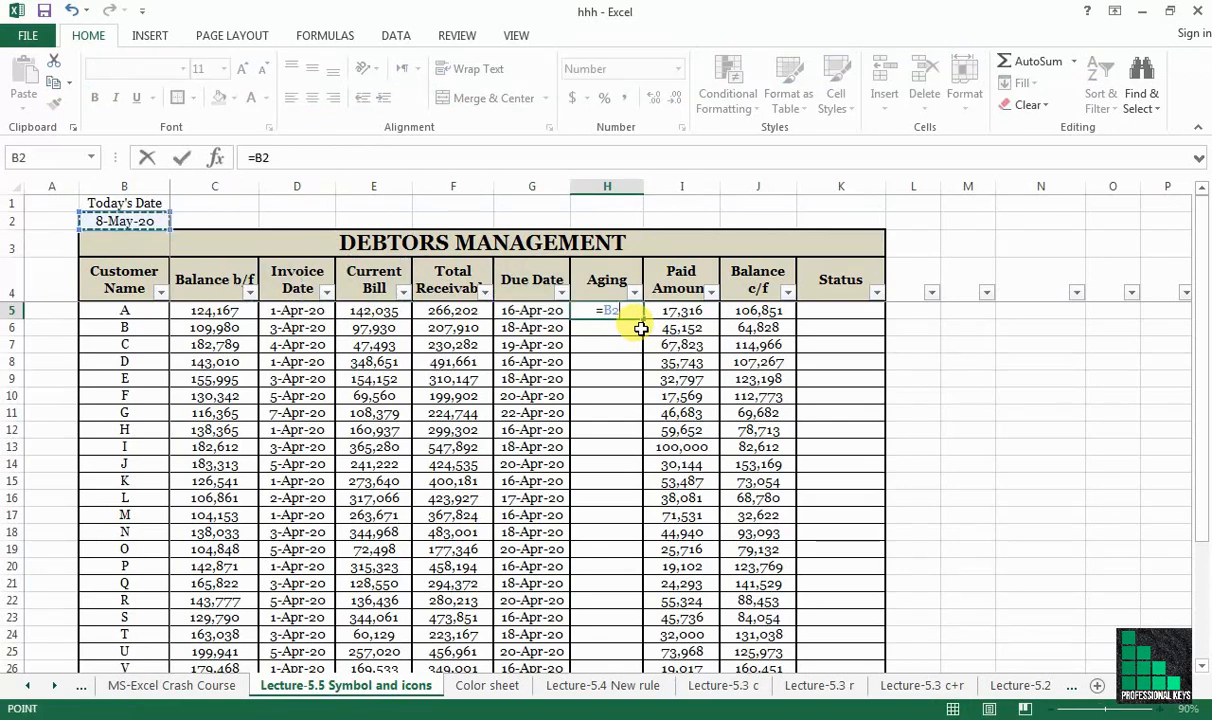
text(-)
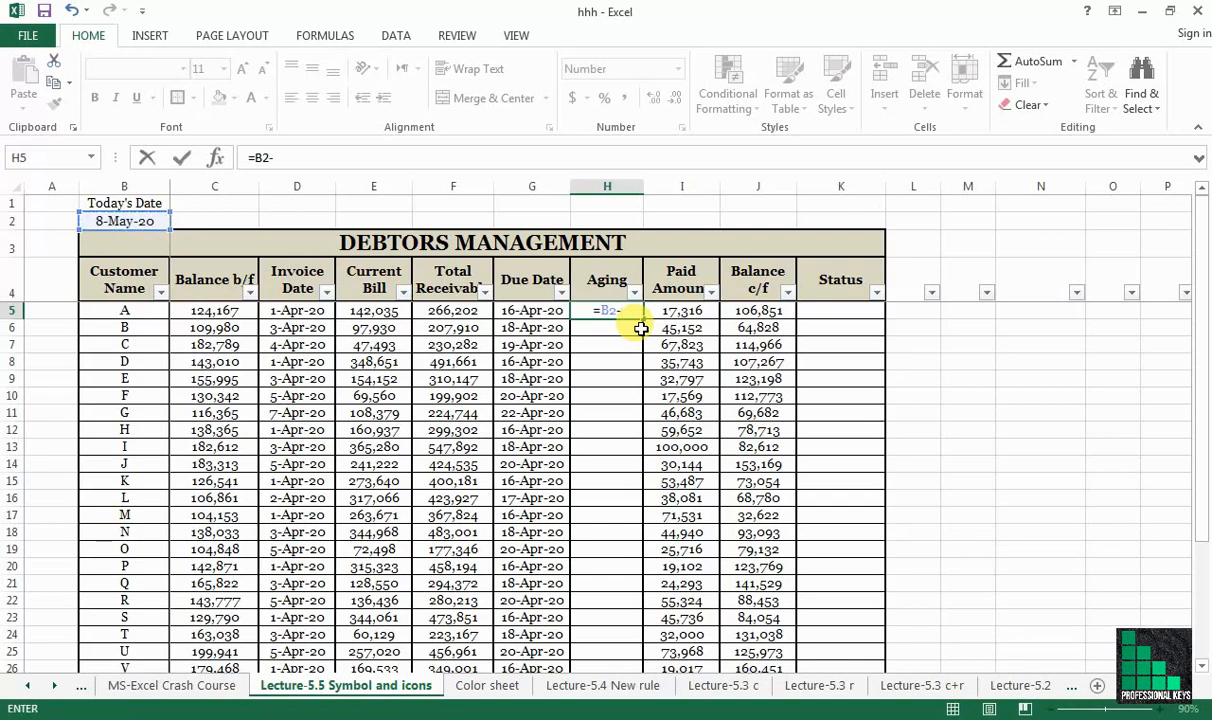
key(Left)
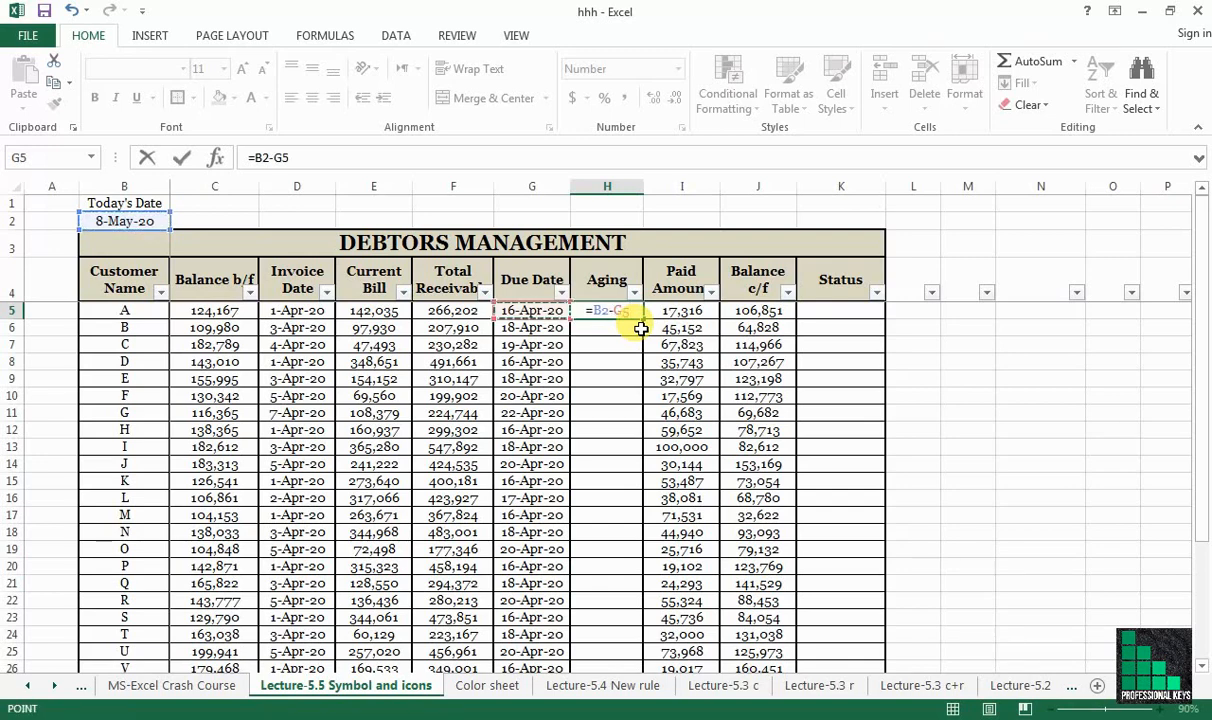
key(ctrl+Return)
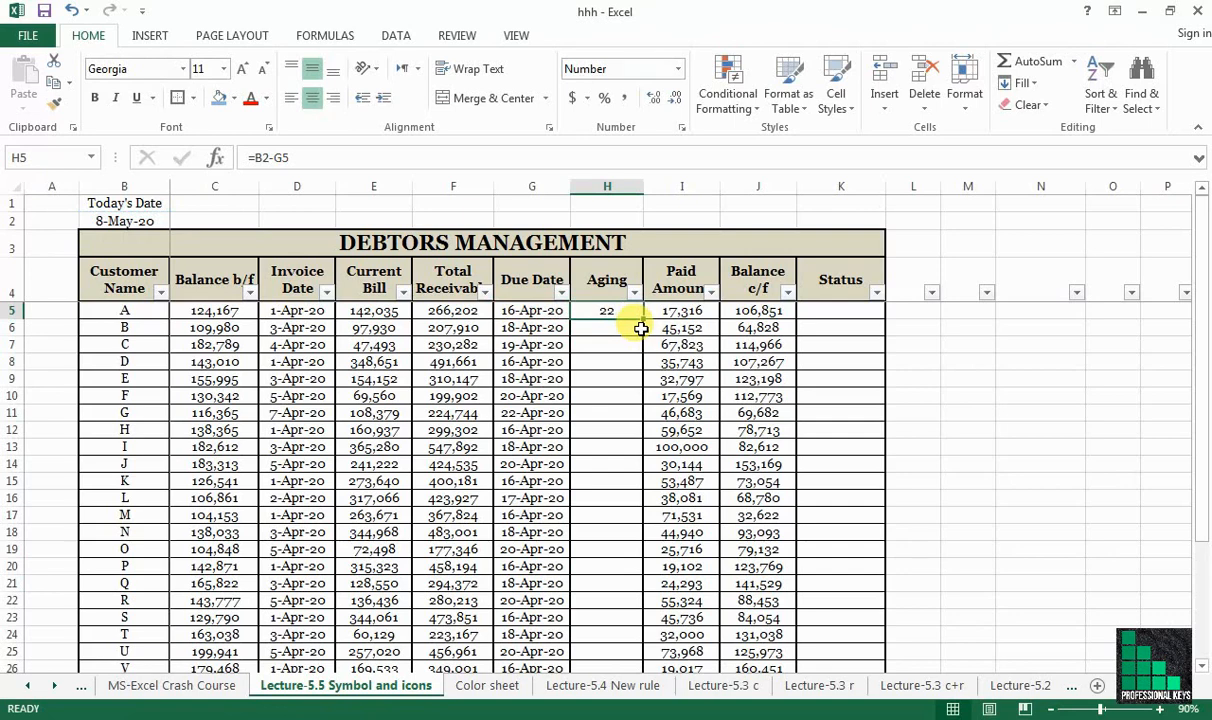
Step: Edit the aging formula in H5 to =$B$2-G5, making only the today's date reference absolute
key(F2)
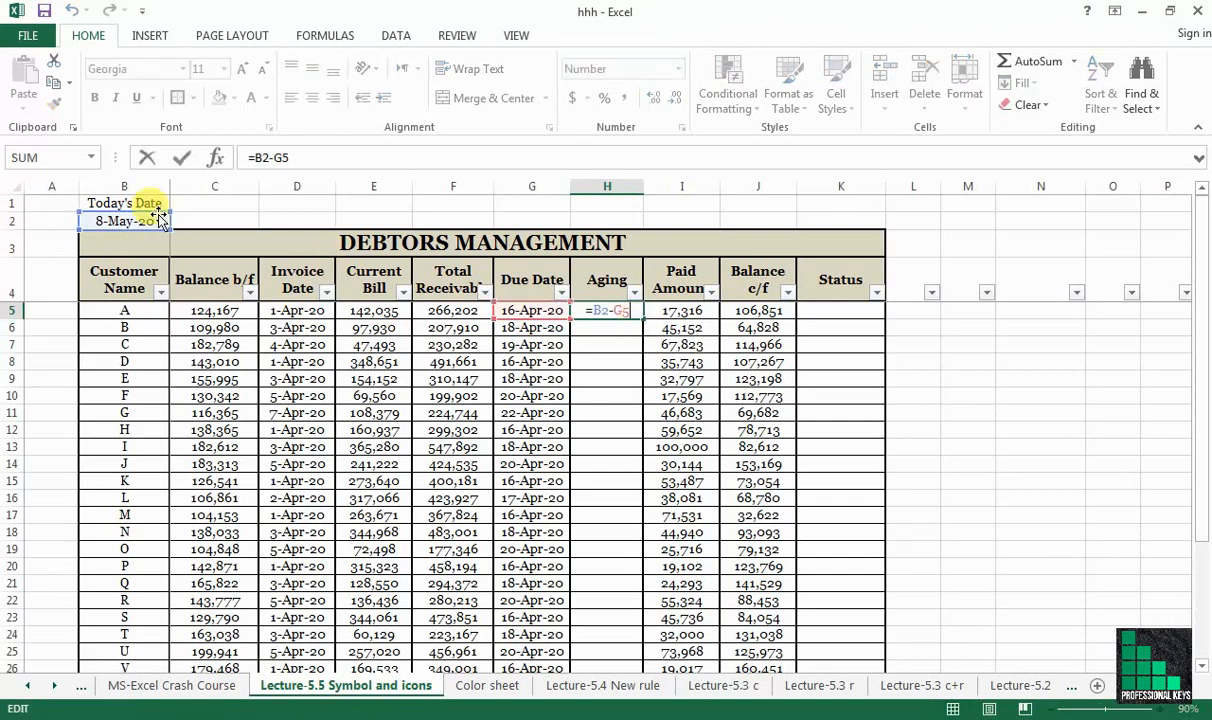
double_click(600, 311)
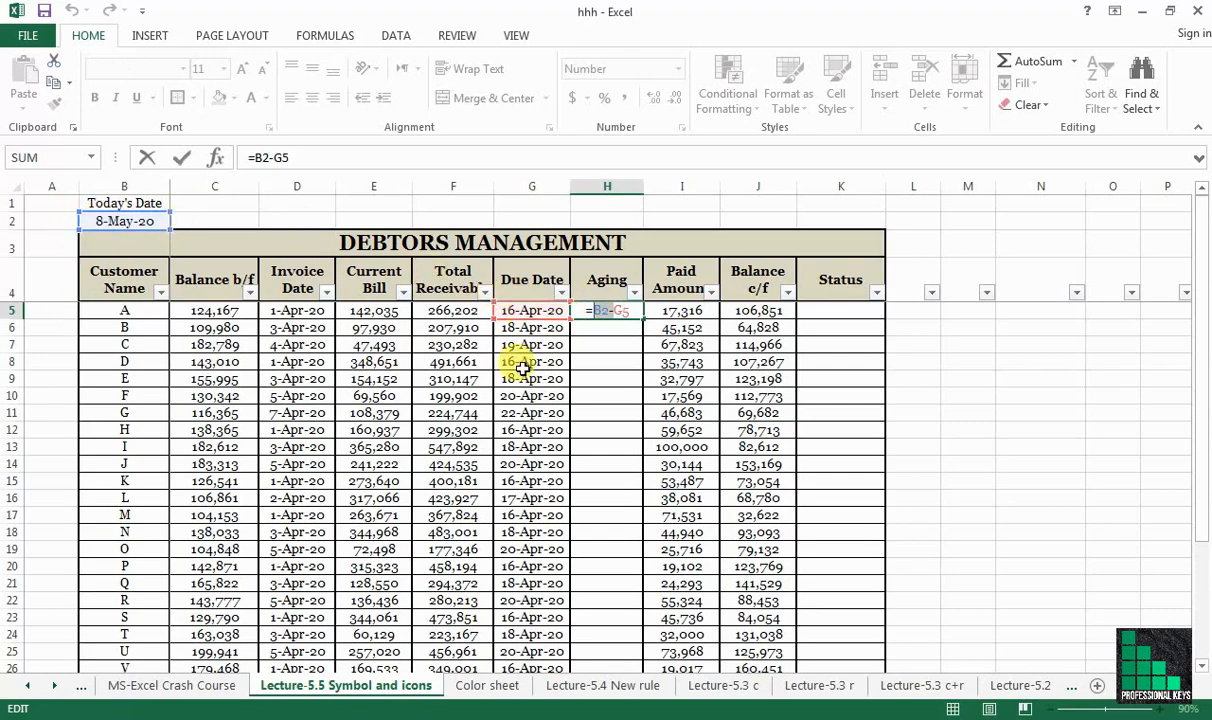
key(F4)
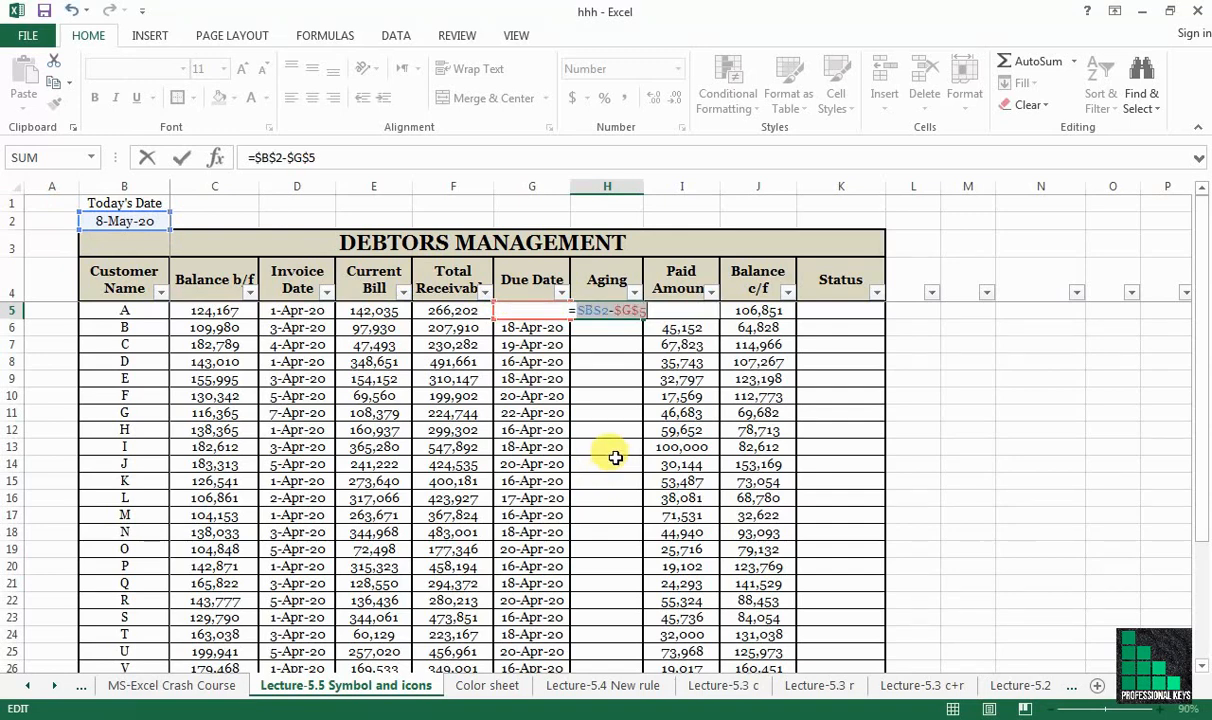
key(Right)
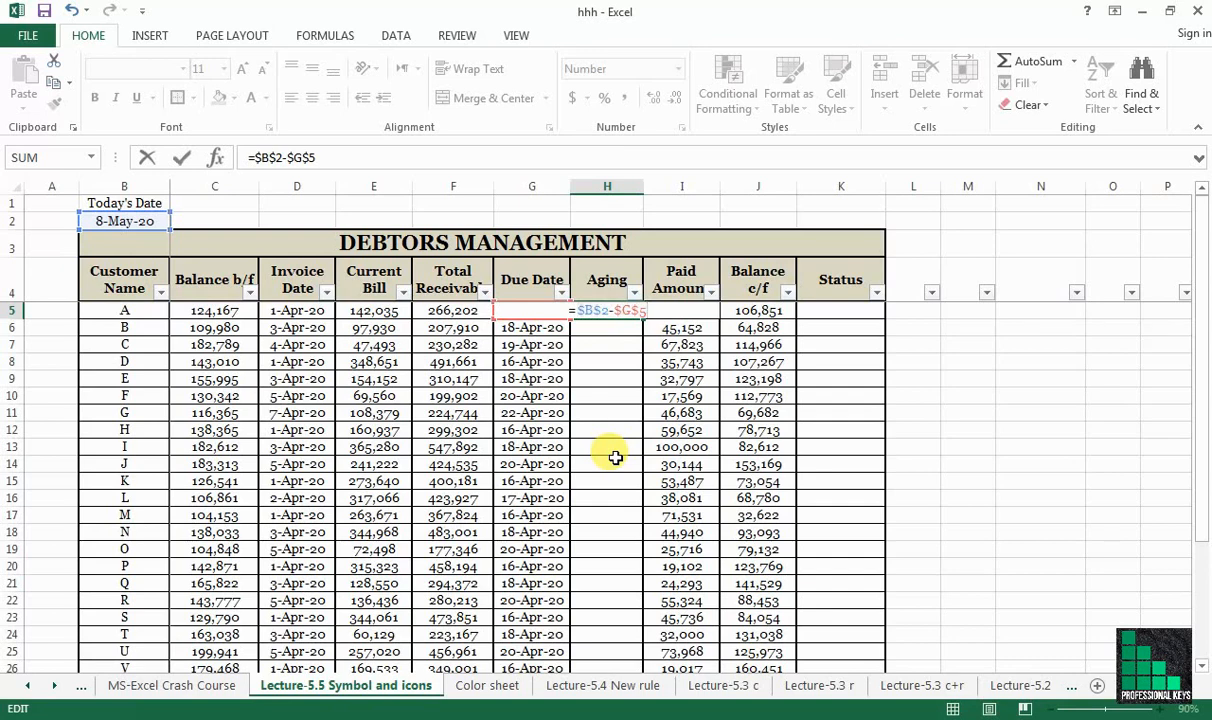
key(shift+Left)
key(shift+Left)
key(F4)
key(F4)
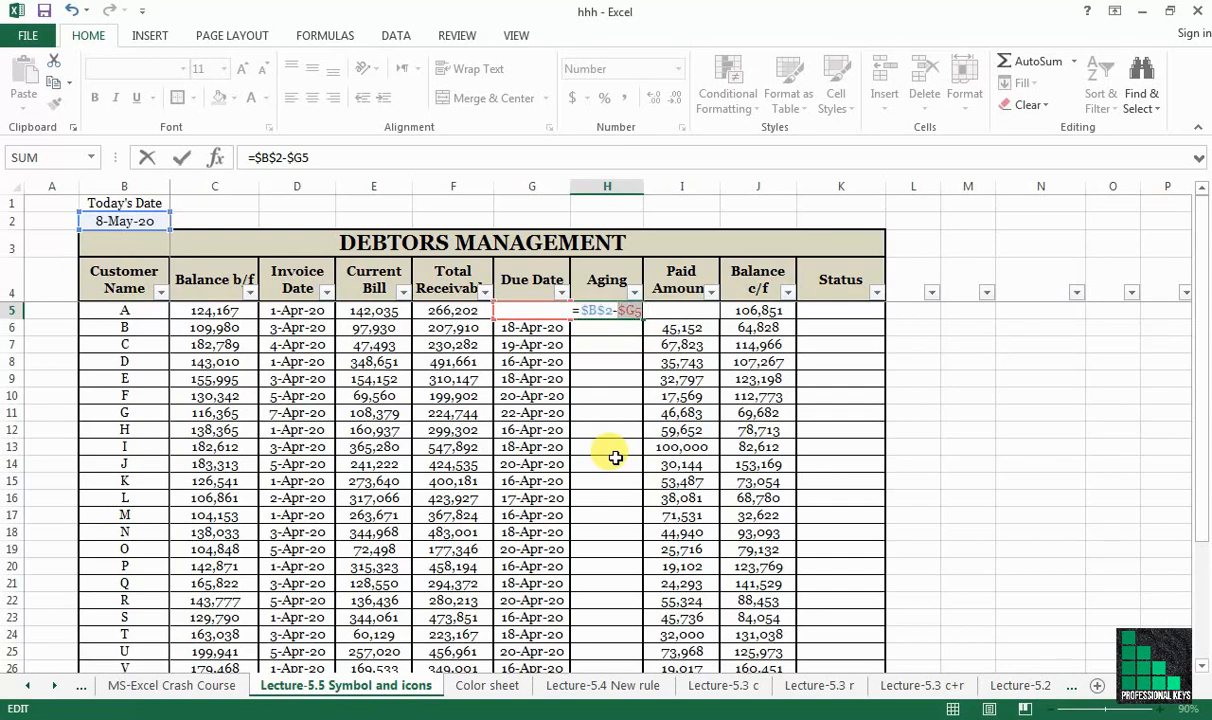
key(F4)
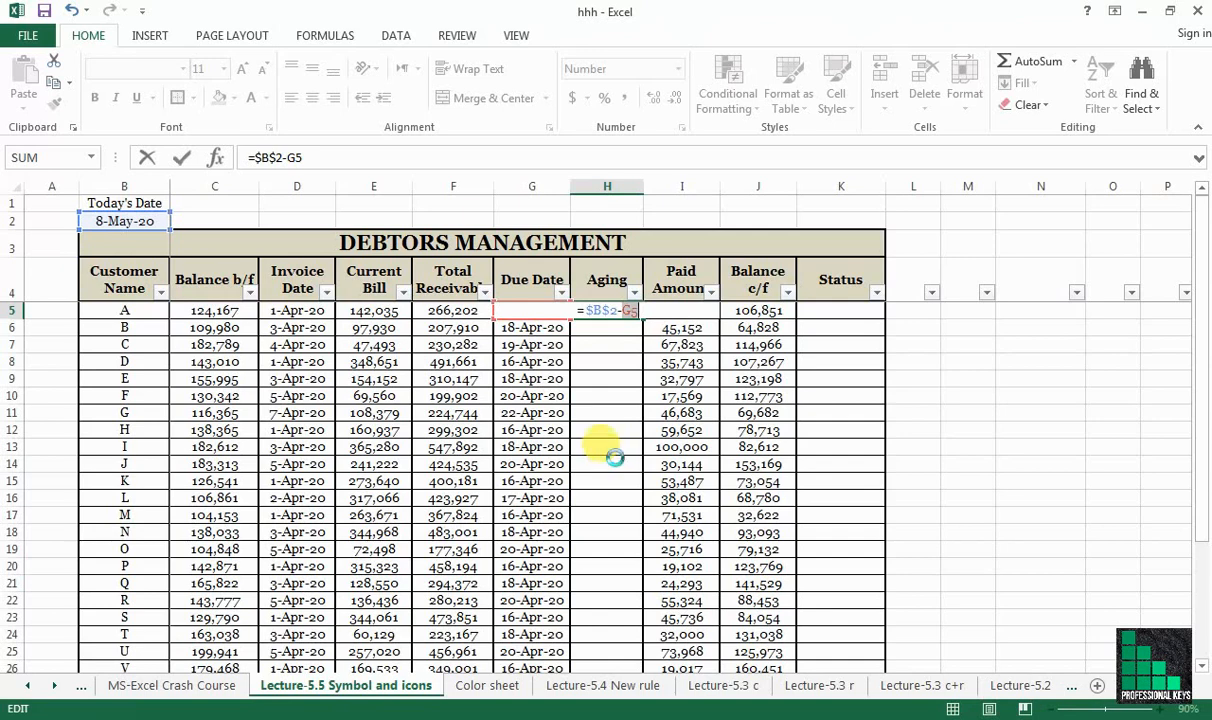
key(ctrl+Return)
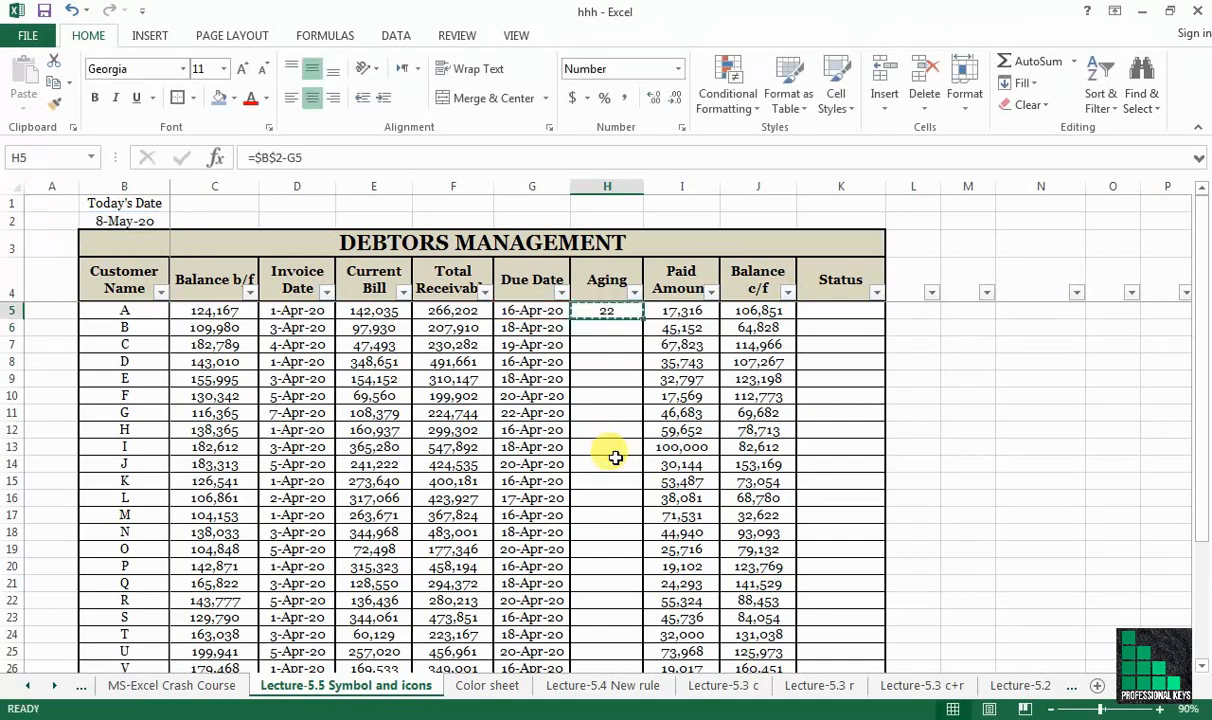
Step: Copy the aging formula from H5 down the Aging column to customer Z in row 30
key(ctrl+c)
key(shift+Down)
key(shift+Down)
key(shift+Down)
key(shift+Down)
key(shift+Down)
key(shift+Down)
key(shift+Down)
key(shift+Down)
key(shift+Down)
key(shift+Down)
key(shift+Down)
key(shift+Down)
key(shift+Down)
key(shift+Down)
key(shift+Down)
key(shift+Down)
key(shift+Down)
key(shift+Down)
key(shift+Down)
key(shift+Down)
key(shift+Down)
key(shift+Down)
key(shift+Down)
key(shift+Down)
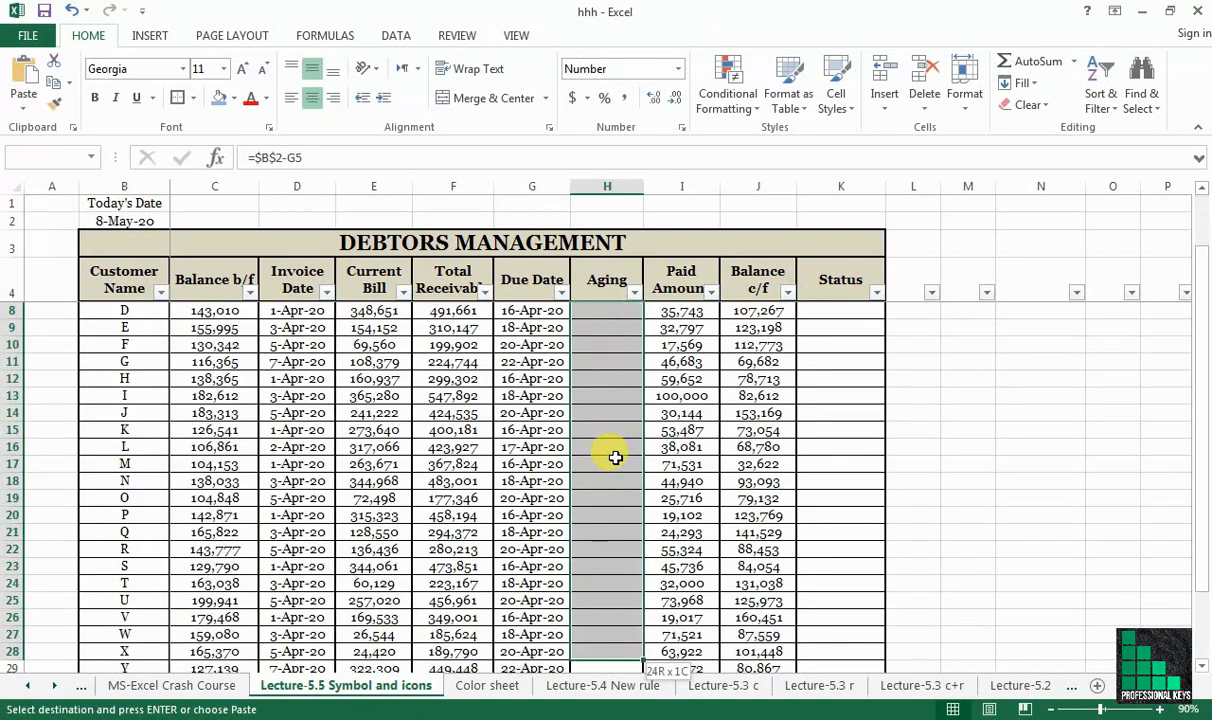
key(shift+Down)
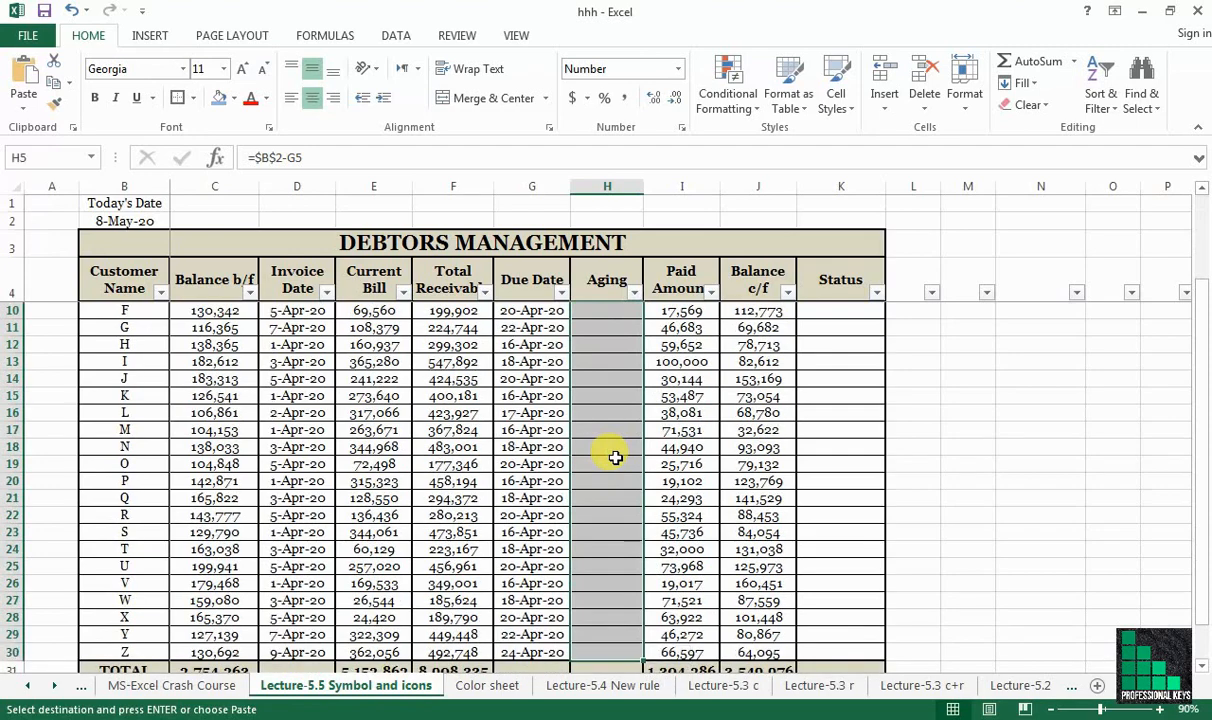
key(ctrl+v)
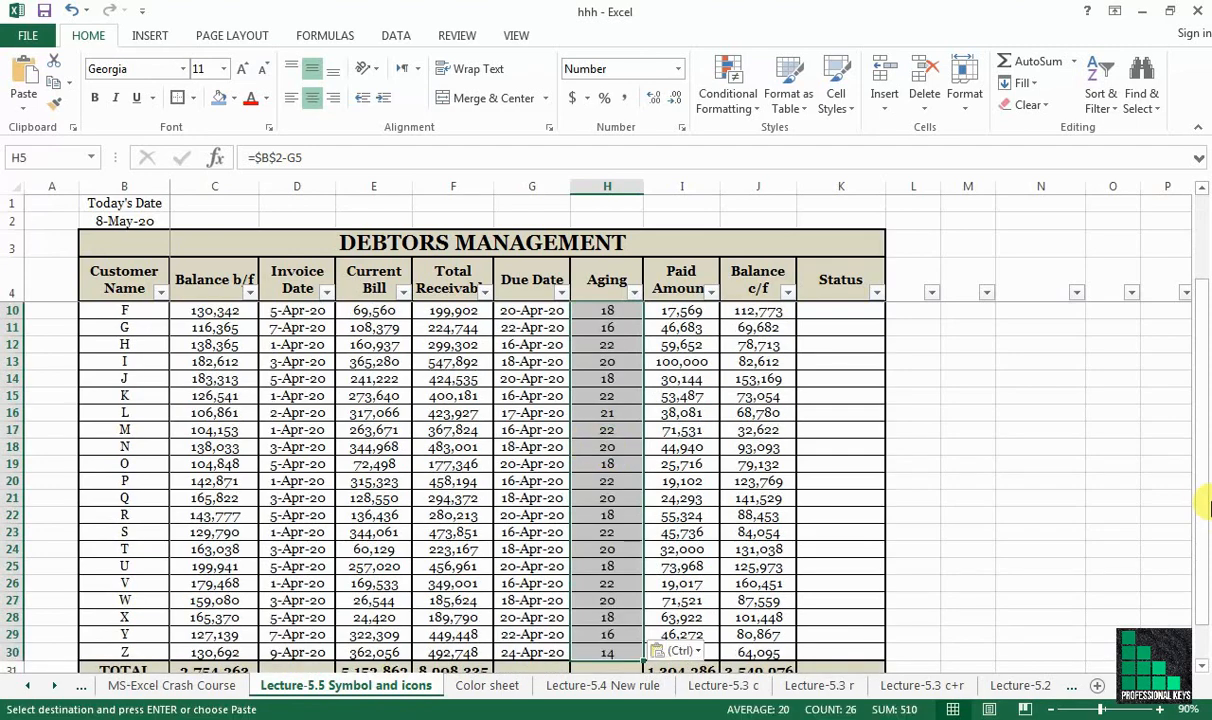
drag(1204, 495, 1198, 373)
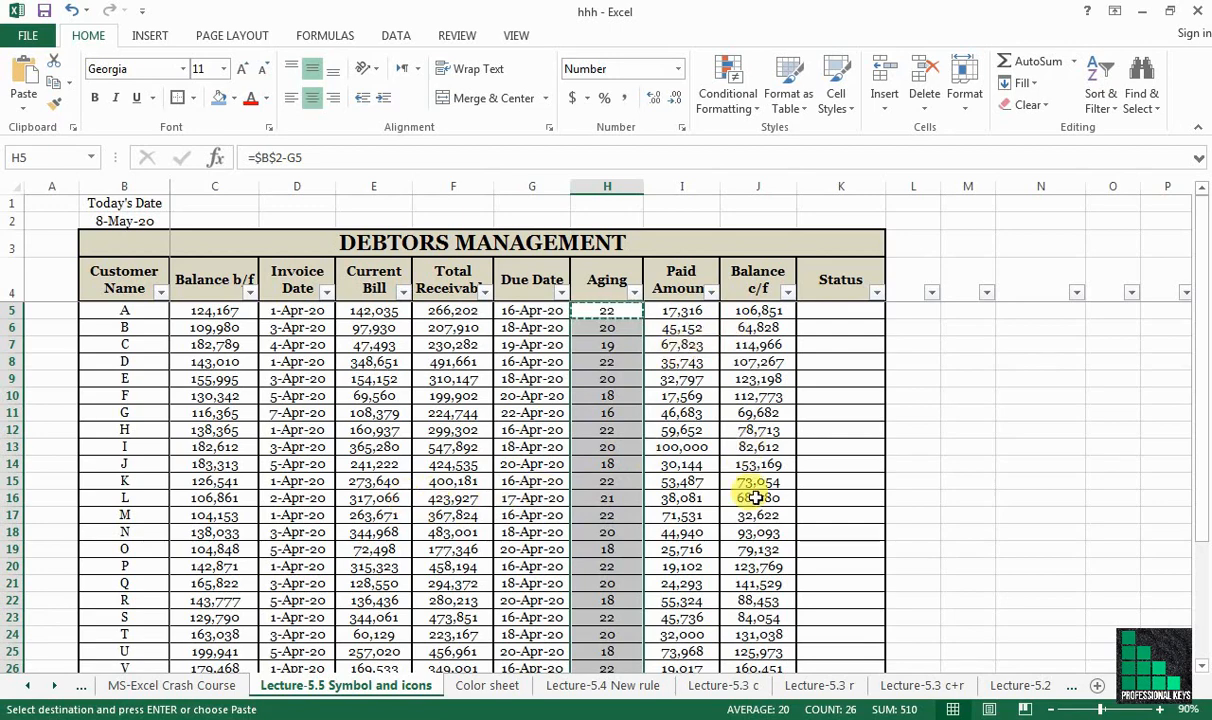
key(Escape)
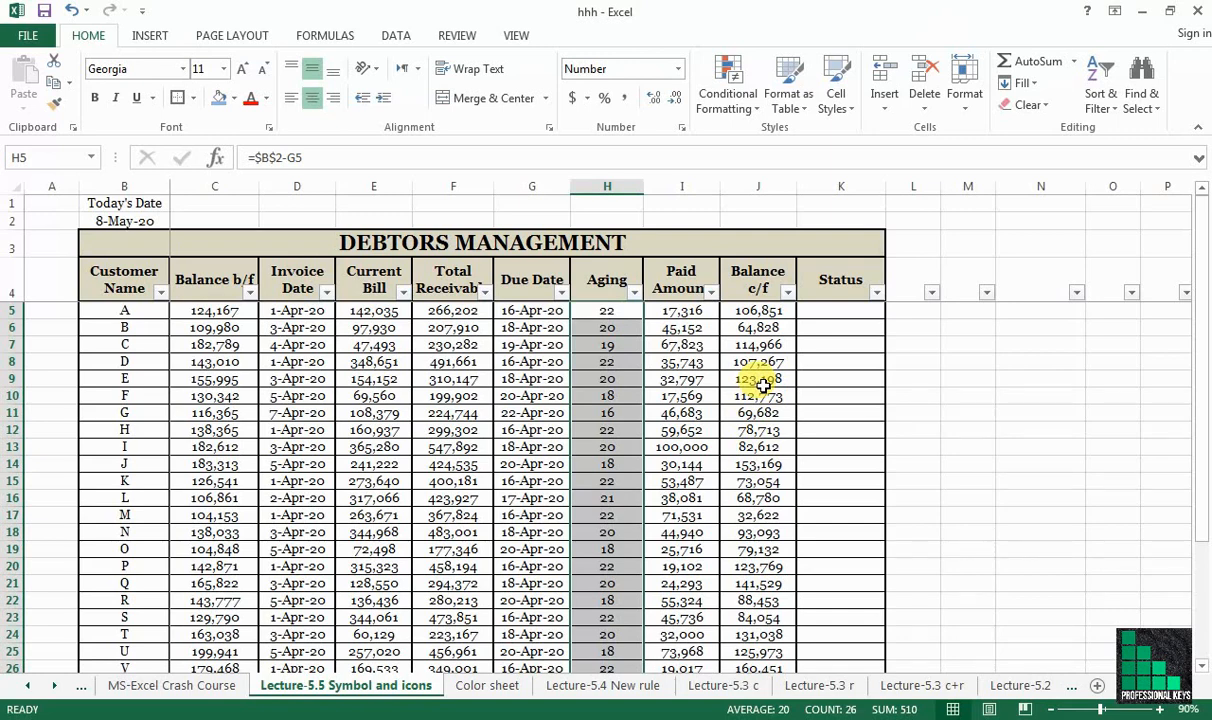
Step: Filter the Aging column to show only customers with an aging of 20, 21 or 22 days
click(633, 291)
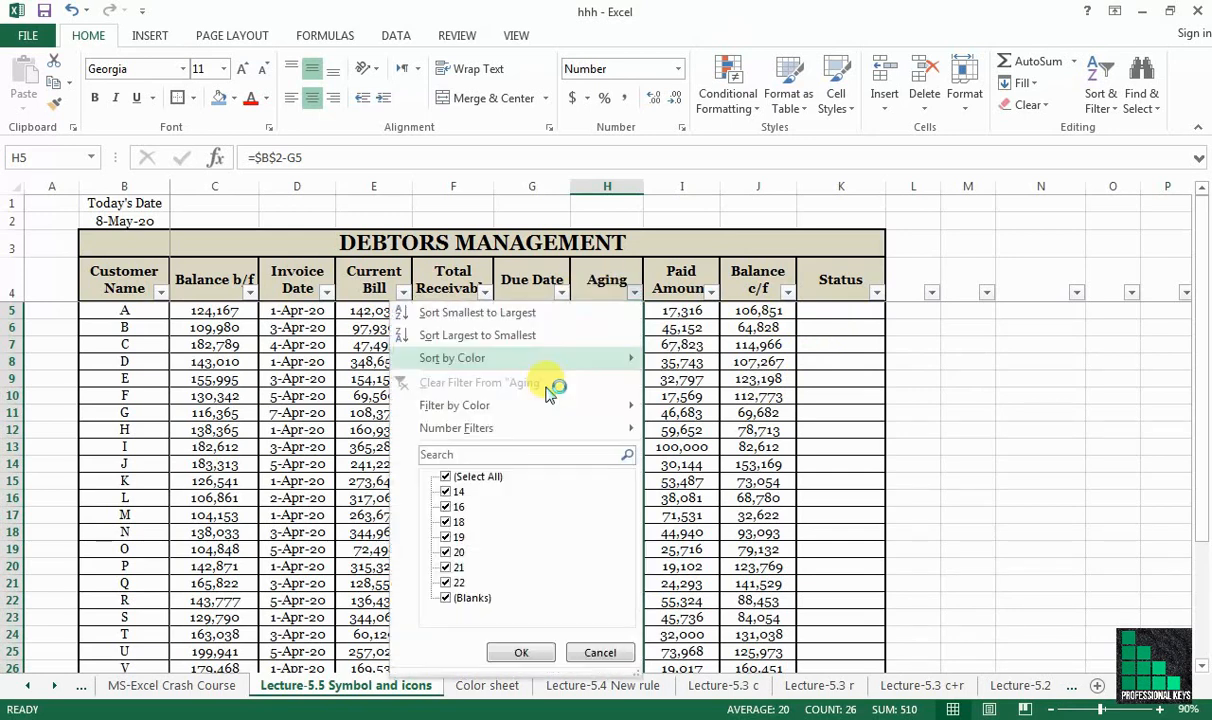
click(449, 455)
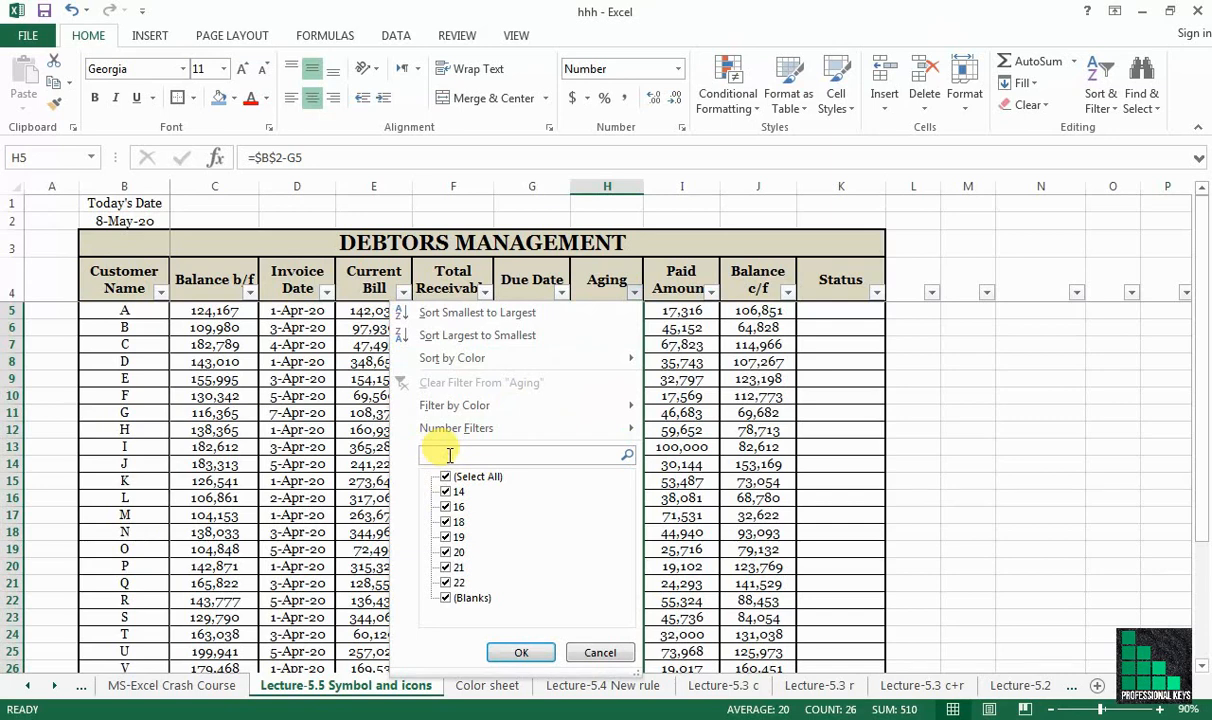
text(>20)
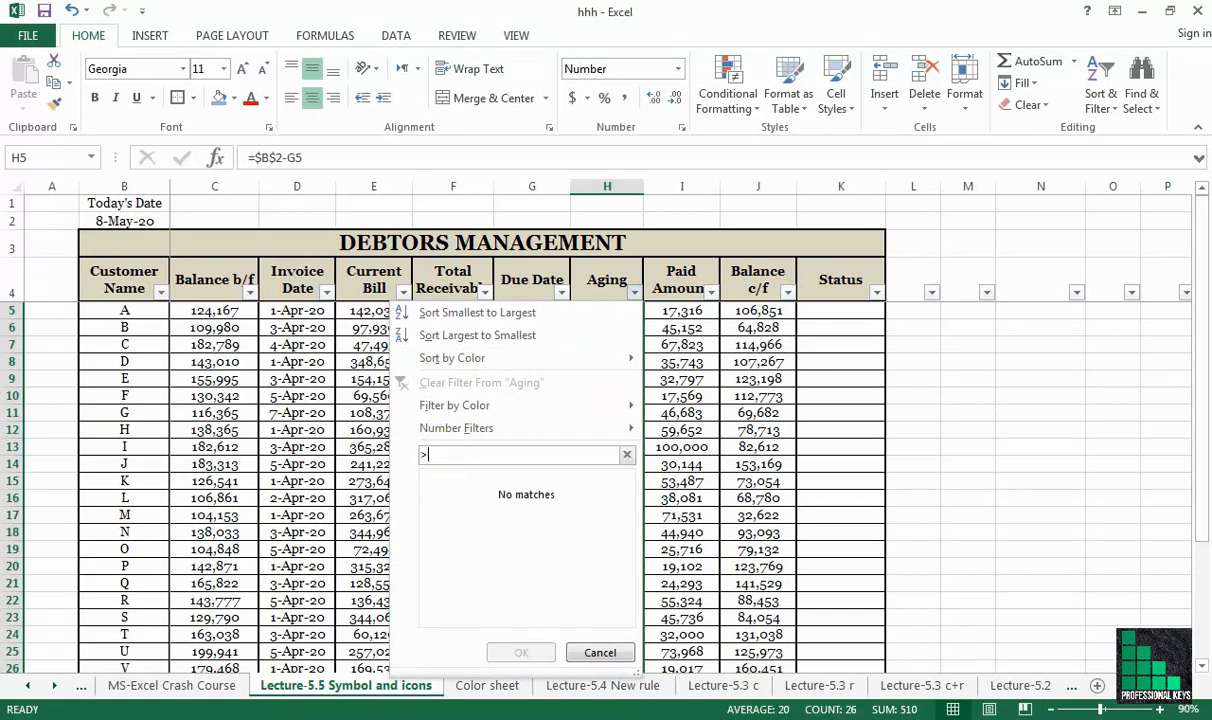
key(BackSpace)
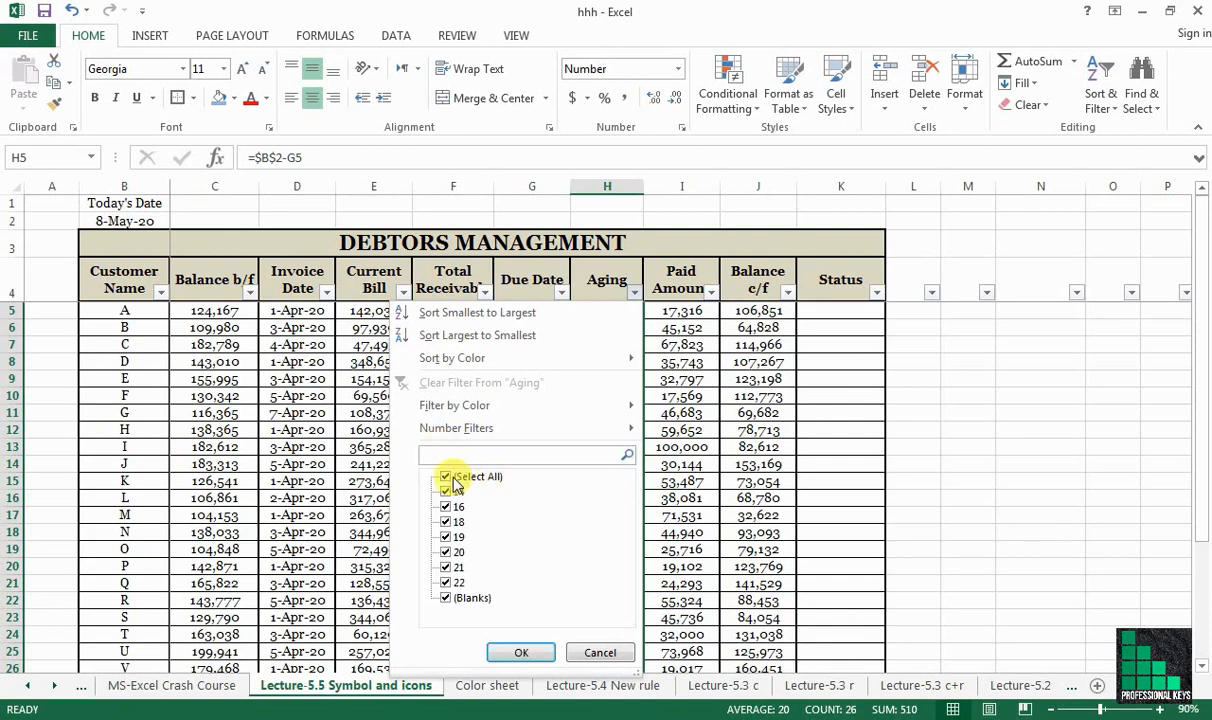
click(452, 478)
click(445, 552)
click(445, 567)
click(445, 582)
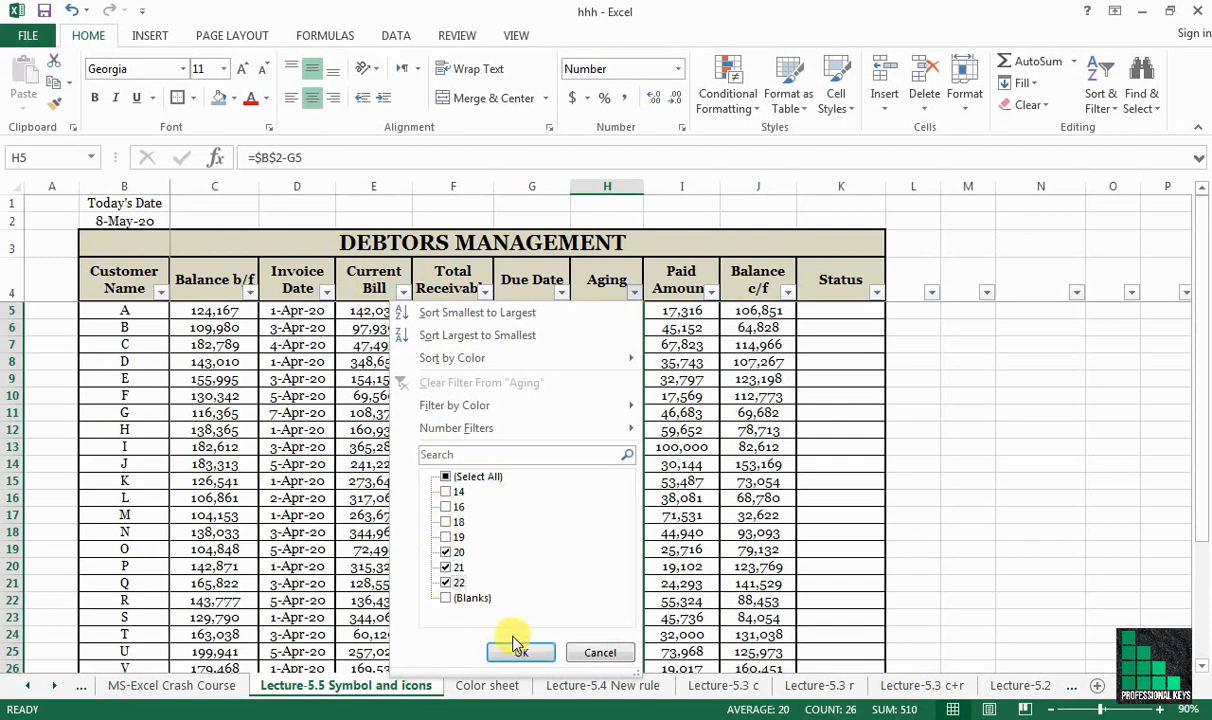
click(519, 651)
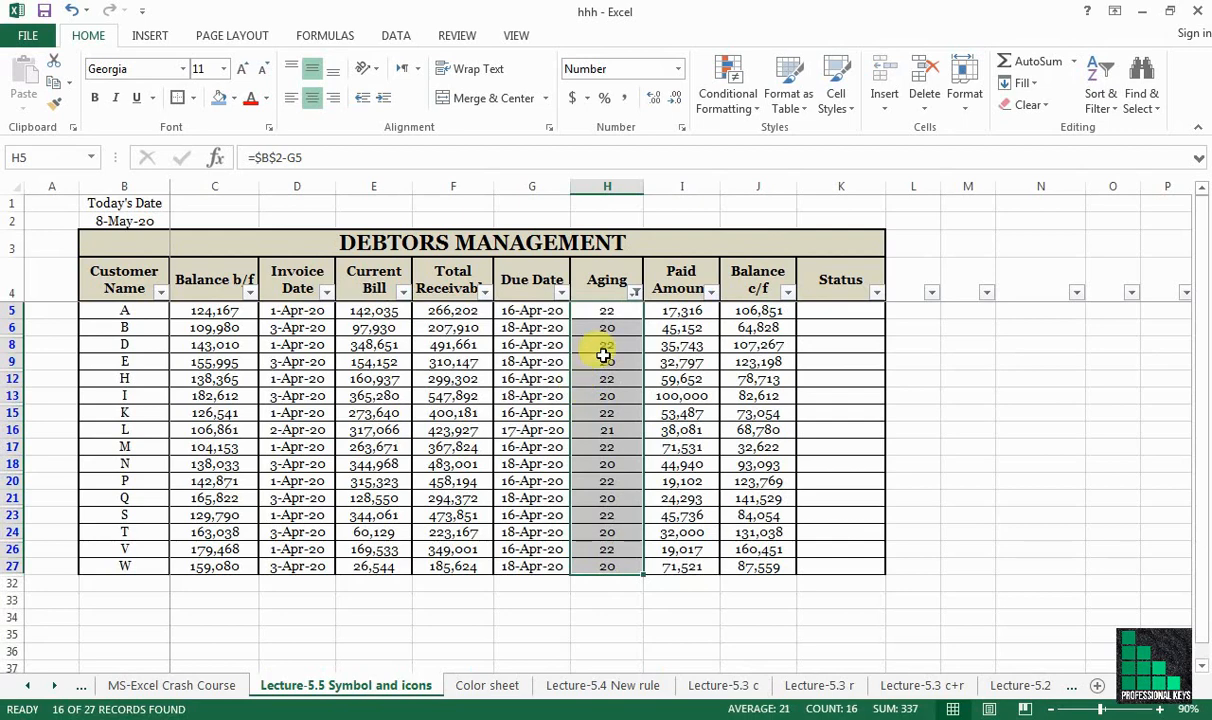
Step: Clear the filter from the Aging column and select the first Status cell, K5
click(634, 292)
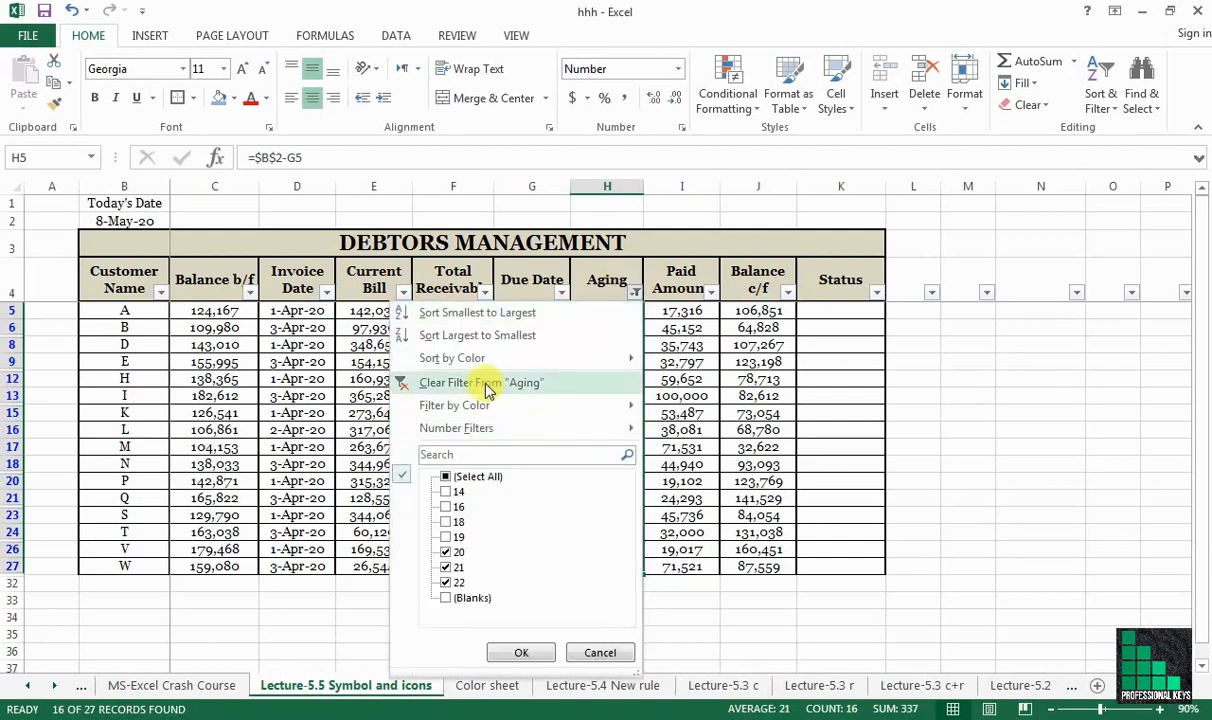
click(488, 383)
click(840, 312)
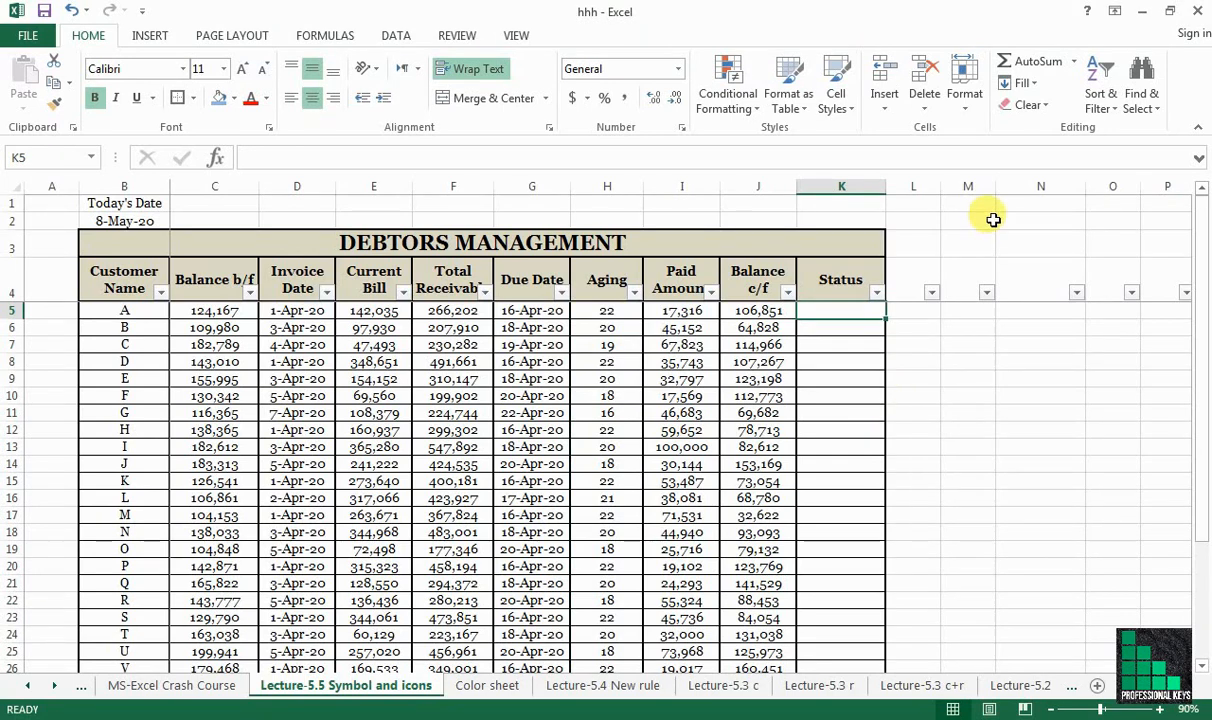
Step: Open the Symbol dialog for the empty cell N8 outside the table
click(1073, 357)
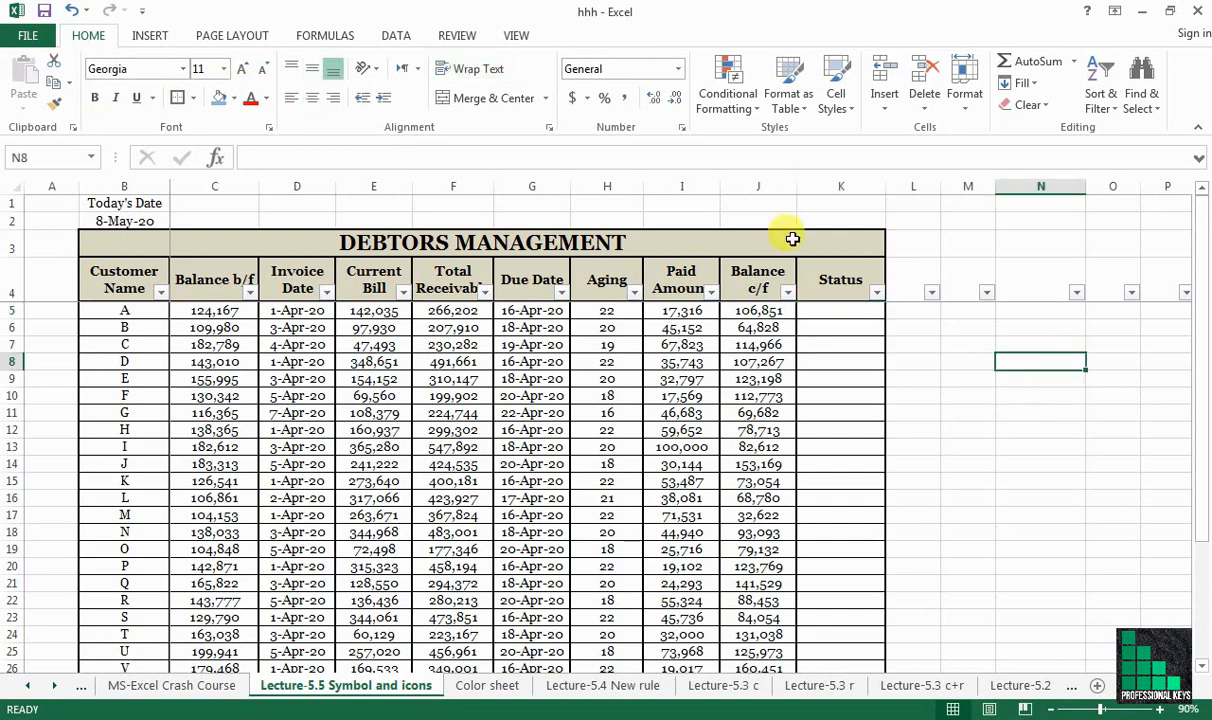
click(151, 35)
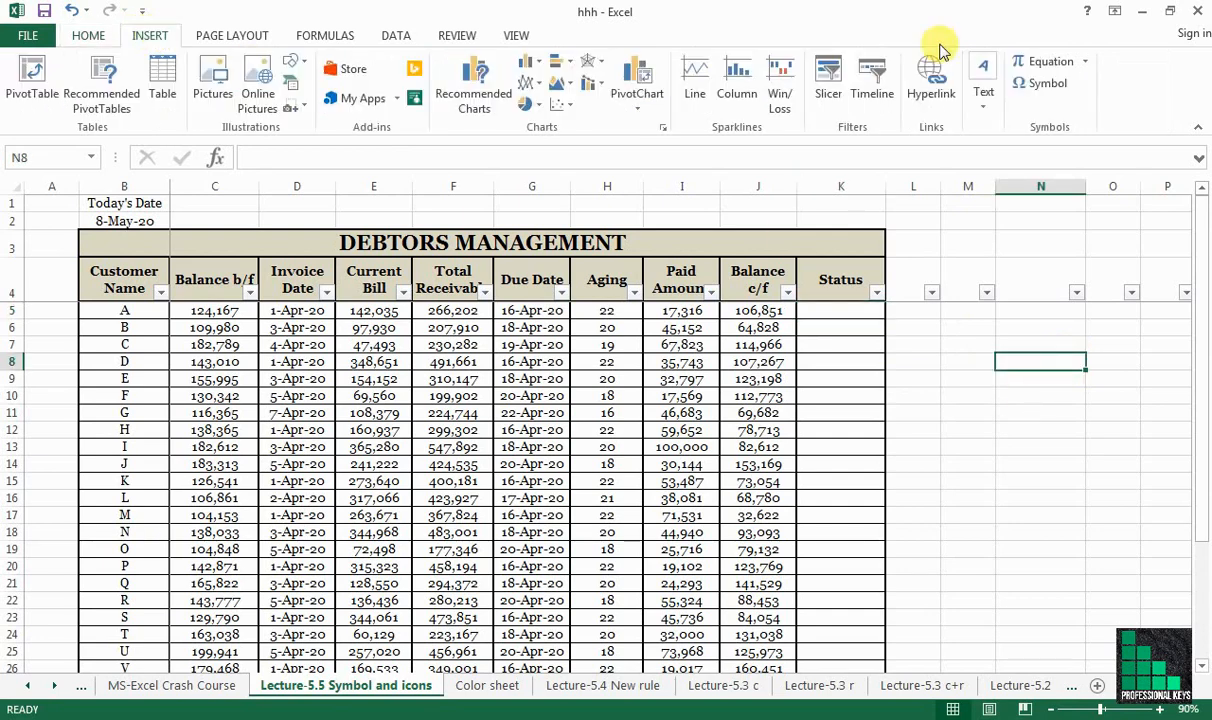
click(1058, 88)
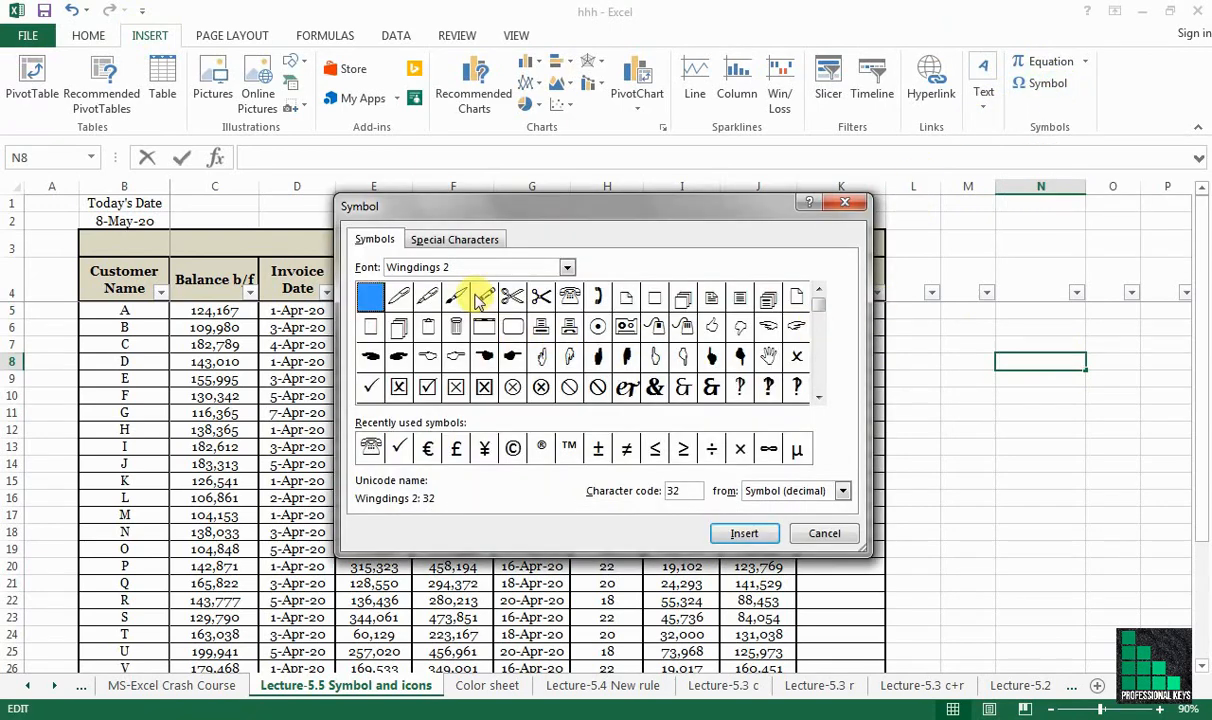
Step: Switch the symbol font to Aharoni to view its characters
click(567, 269)
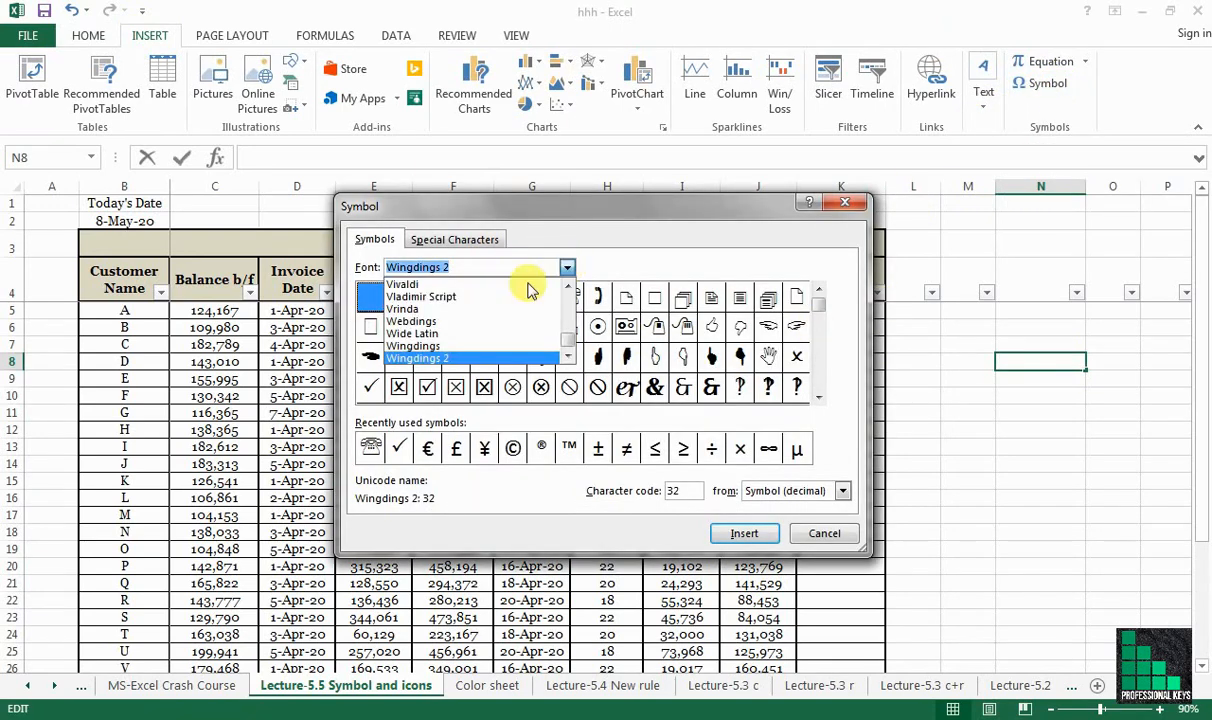
scroll(574, 320, up, 3)
scroll(560, 310, up, 10)
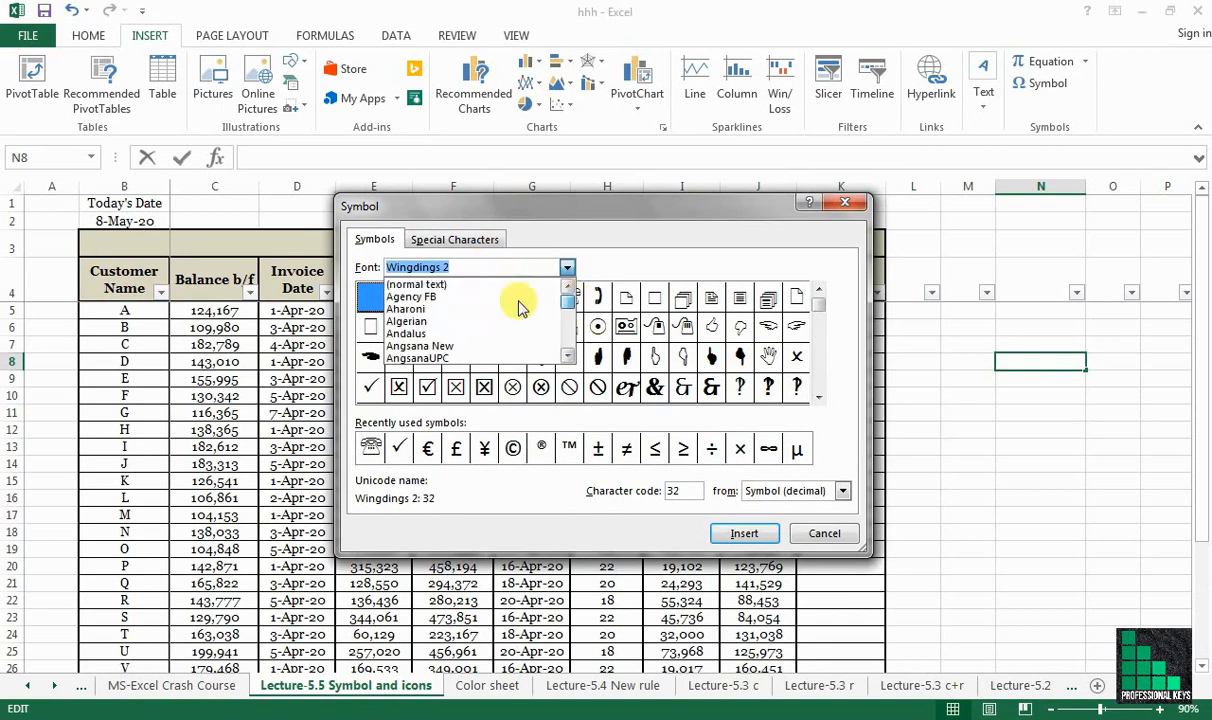
click(478, 313)
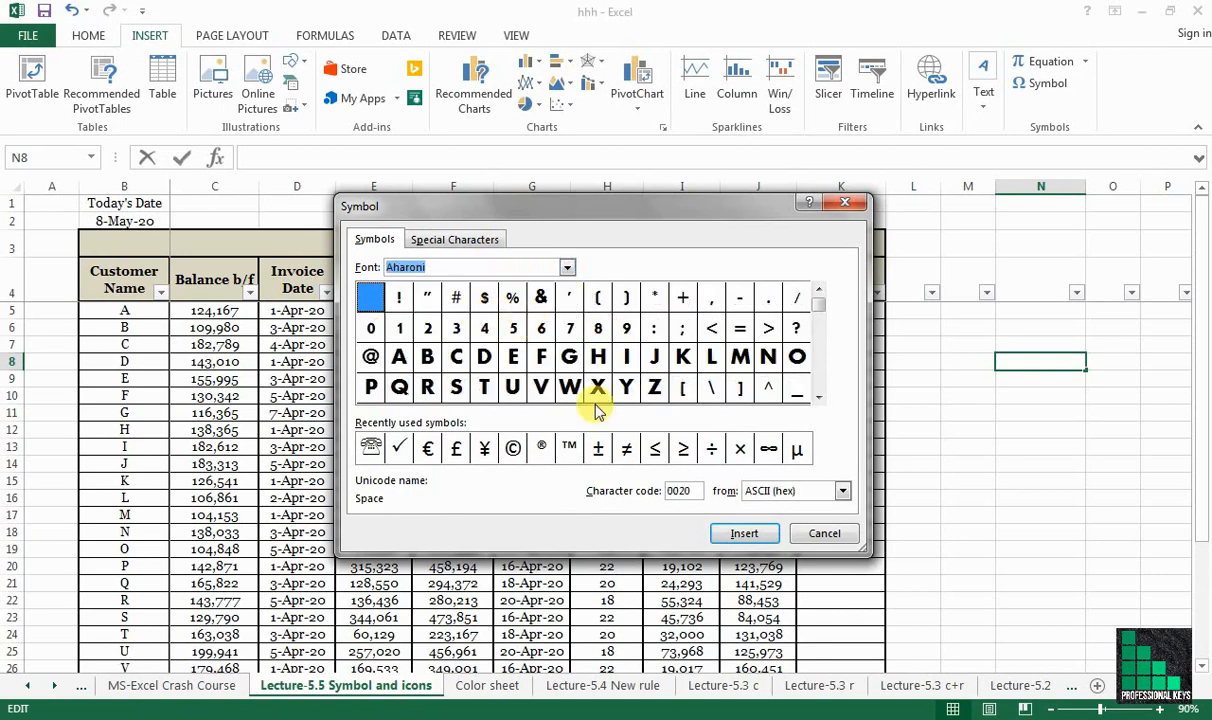
Step: Set the symbol font to Wingdings 2 and look through its available characters
click(568, 270)
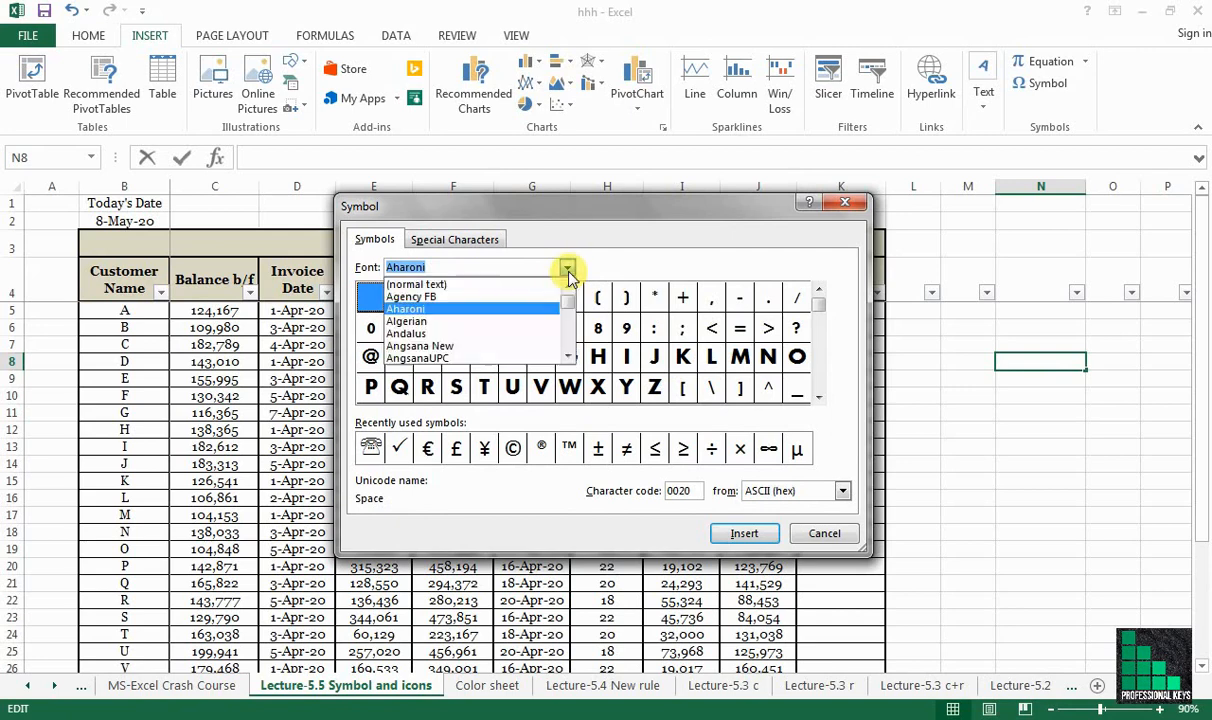
drag(567, 309, 569, 354)
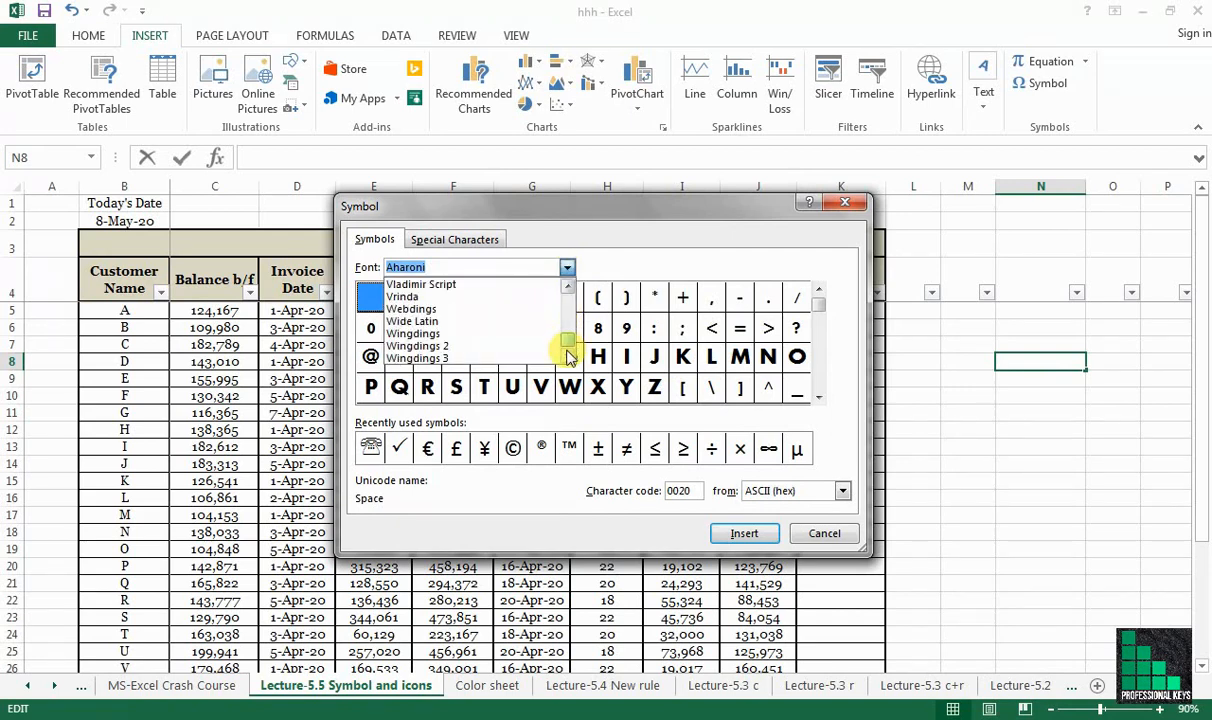
click(493, 346)
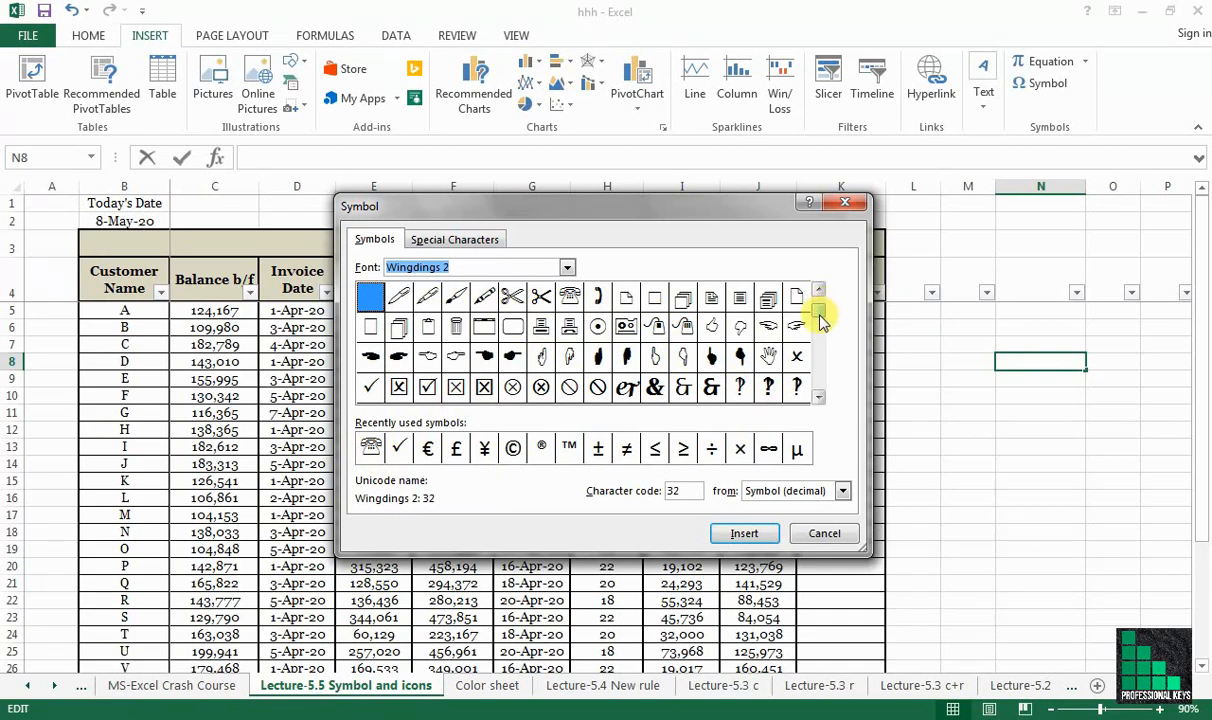
drag(820, 318, 820, 342)
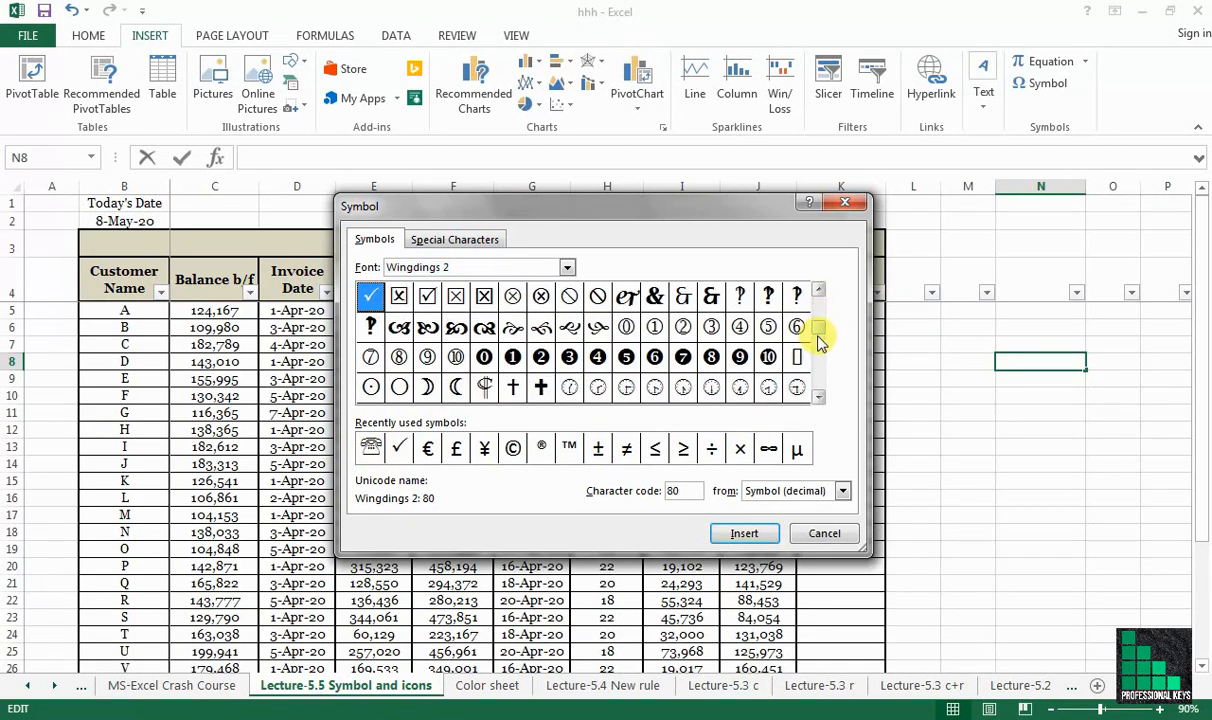
click(818, 289)
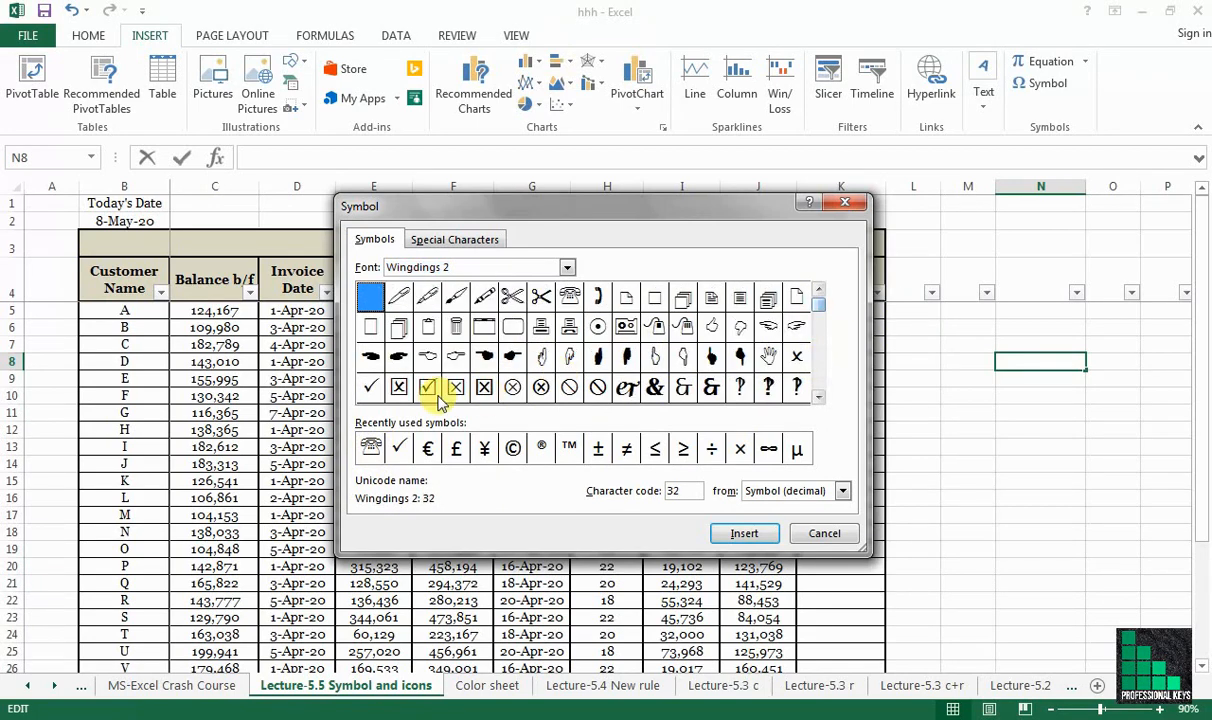
Step: Insert the Wingdings 2 check mark, character code 80, into N8 and check the cell's content and font
click(370, 388)
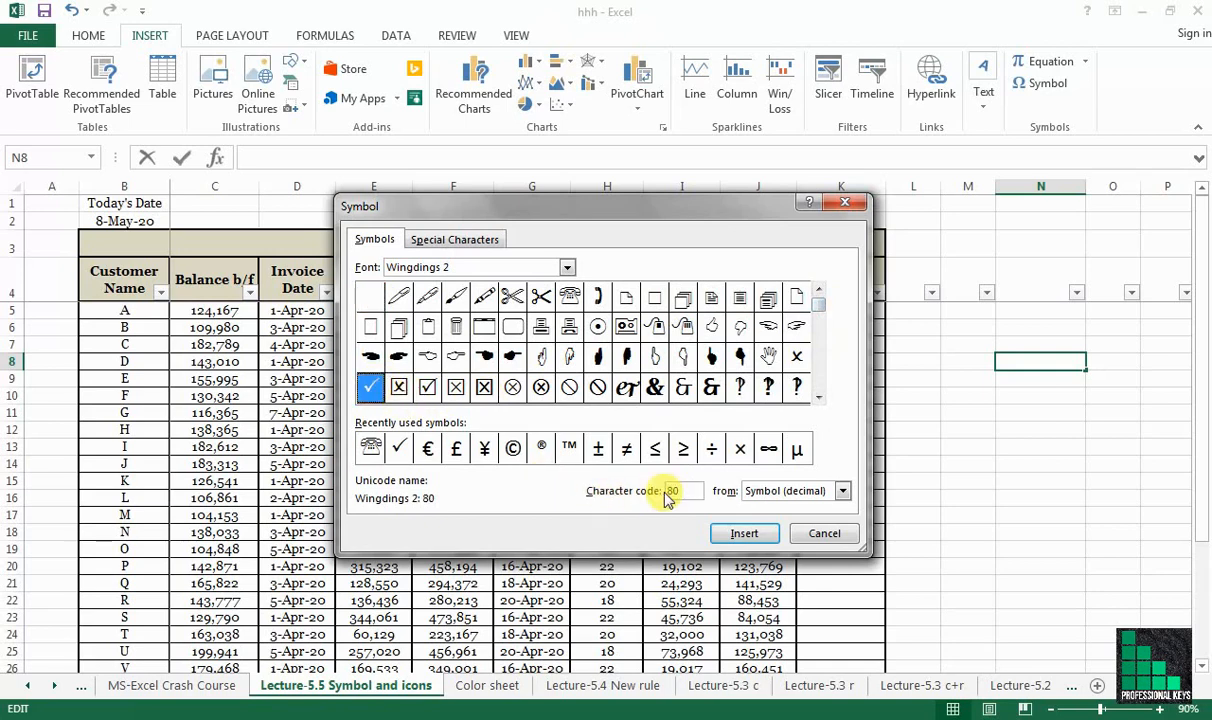
click(748, 533)
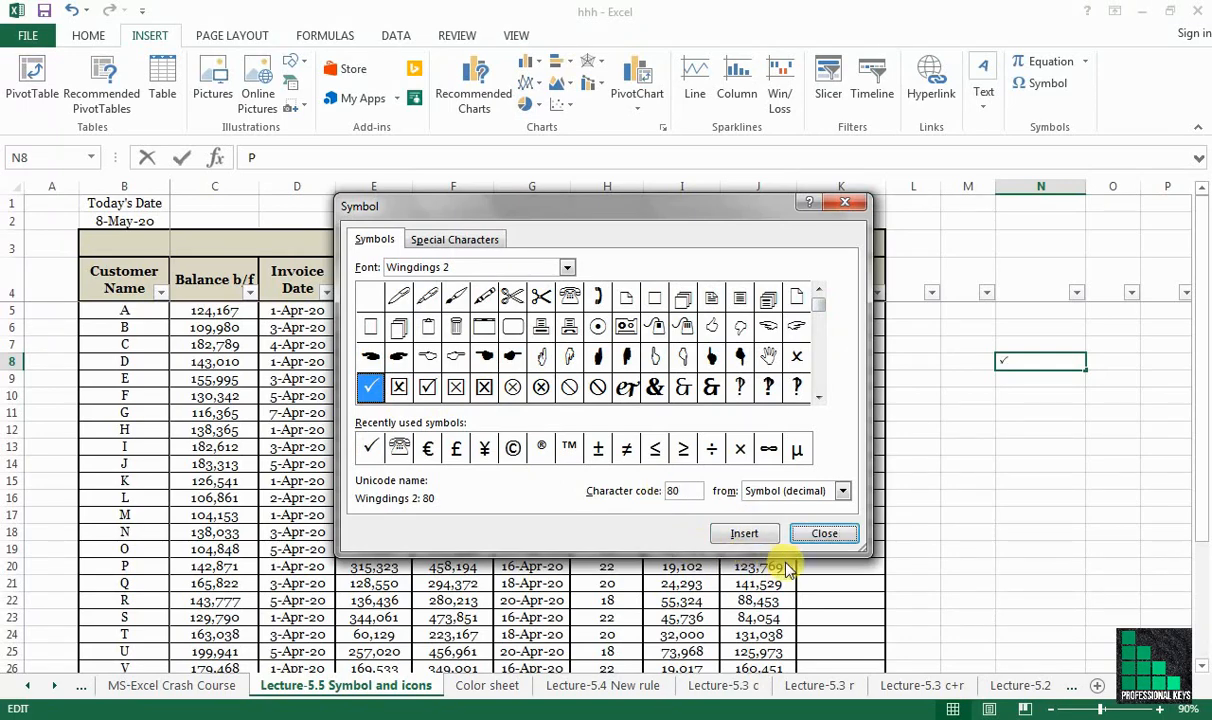
click(824, 534)
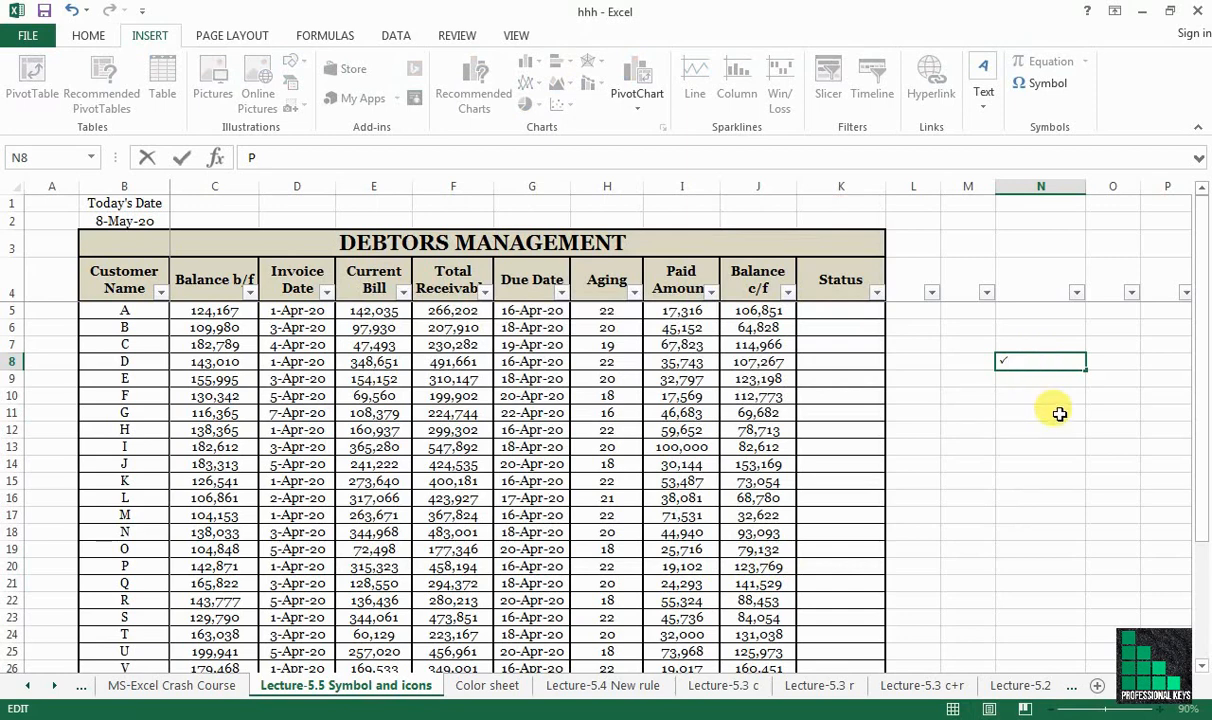
key(Return)
click(1058, 357)
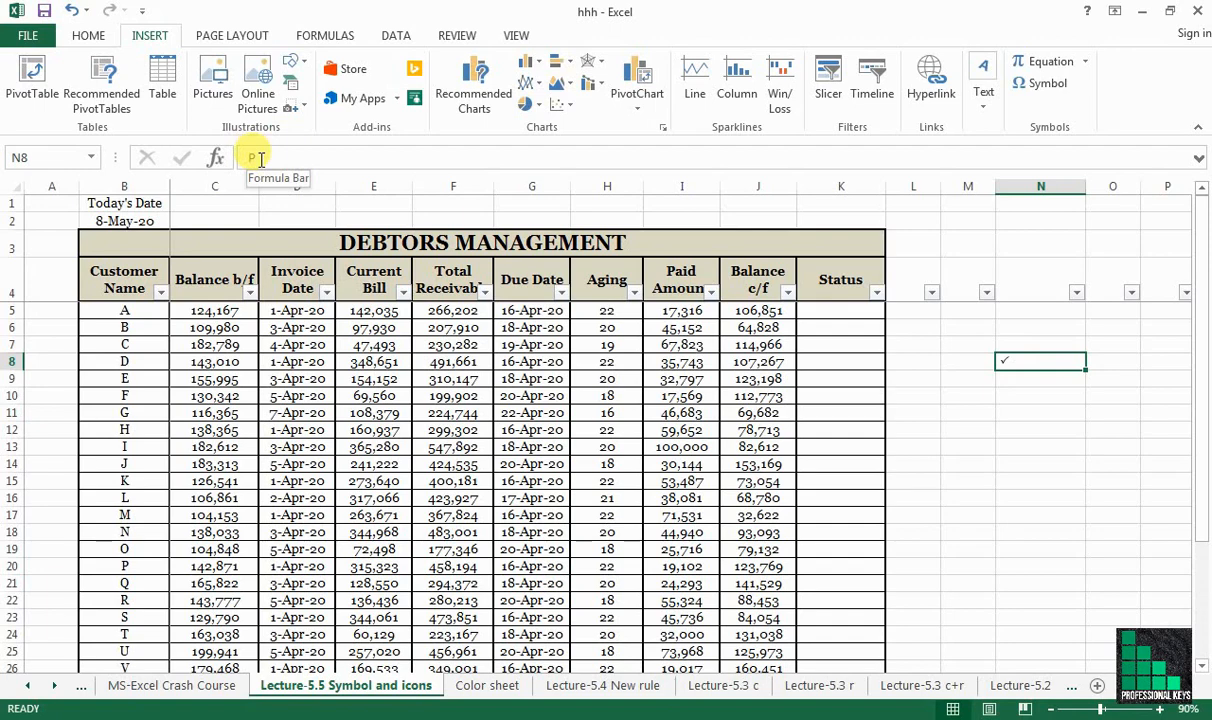
click(101, 38)
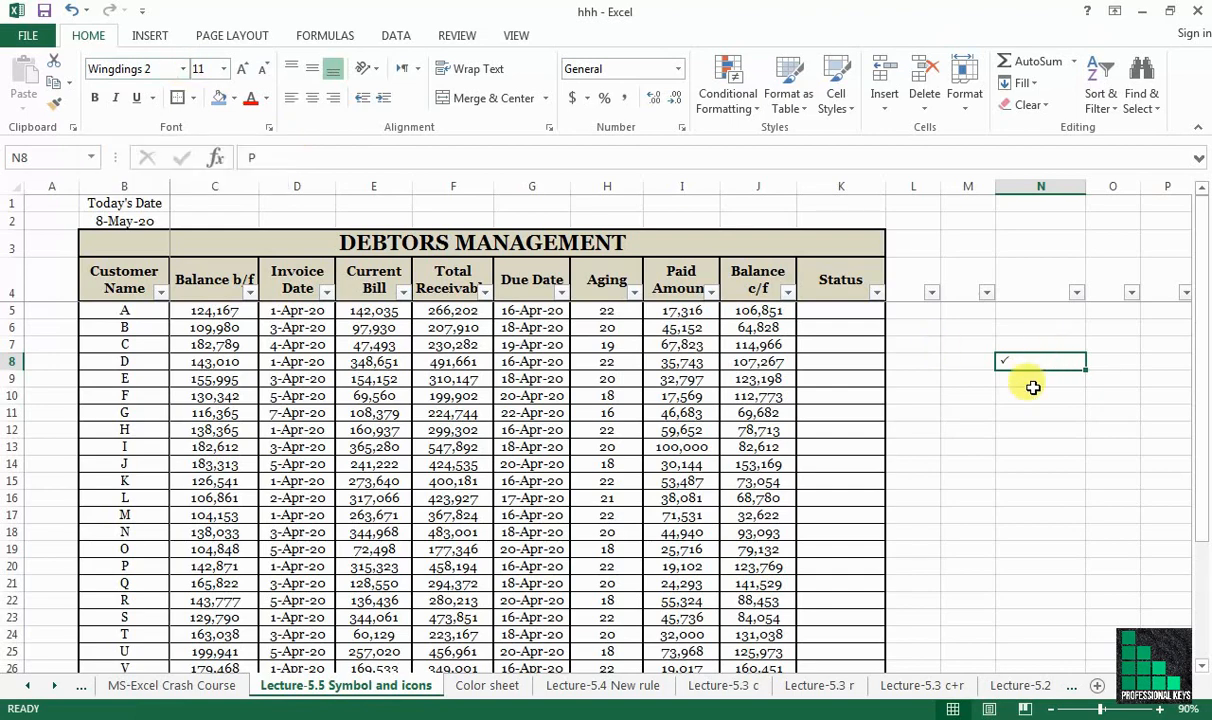
Step: Enter 38 in cell O8 beside the check mark
click(1124, 368)
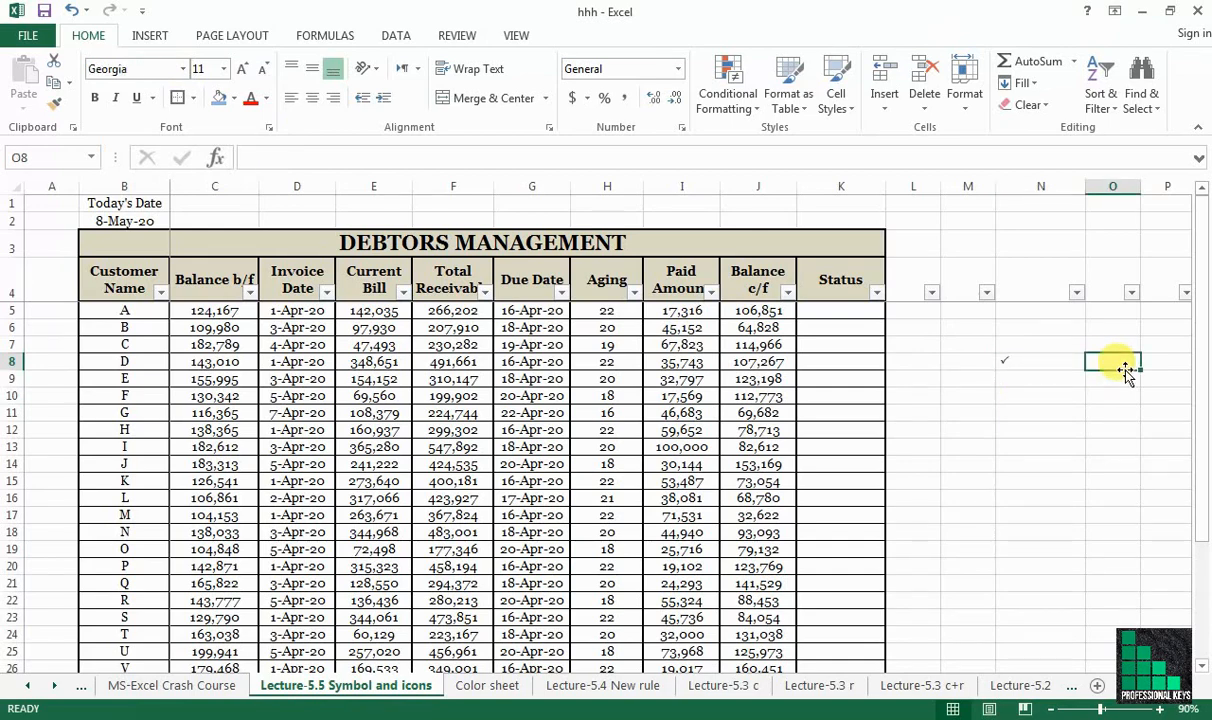
text(38)
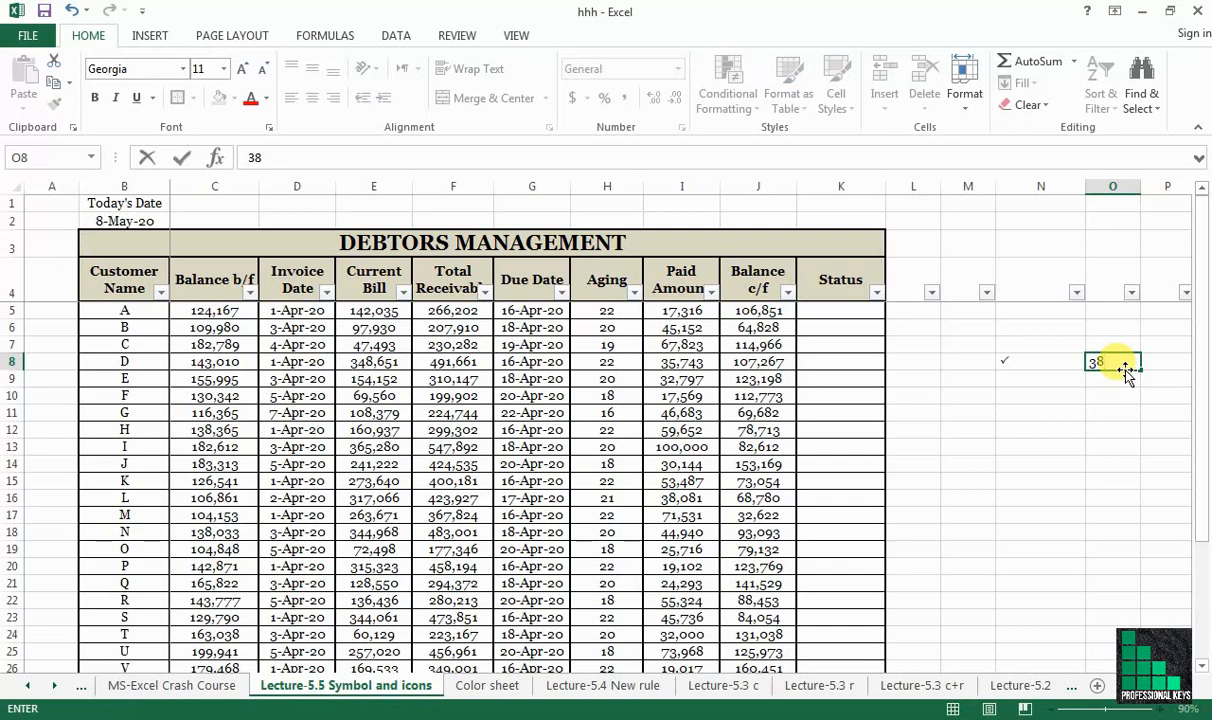
key(Return)
Step: Insert the Wingdings 2 telephone symbol, character code 39, into cell N9 below the check mark
click(1018, 377)
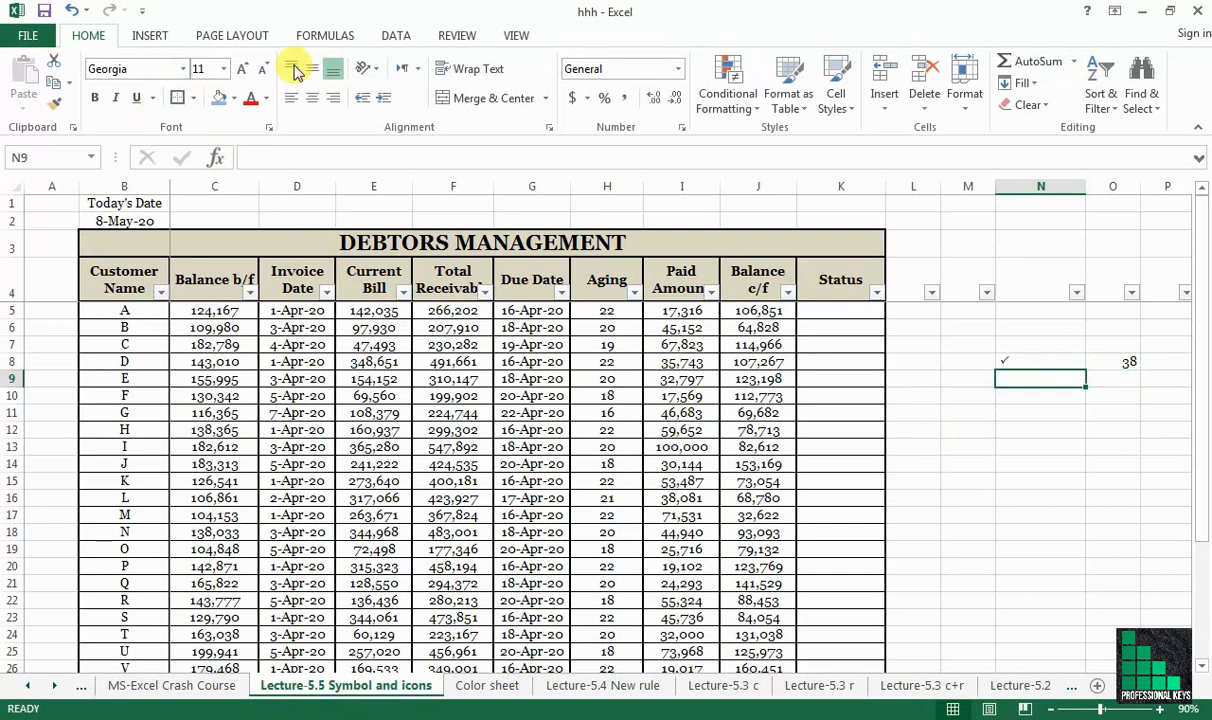
click(145, 35)
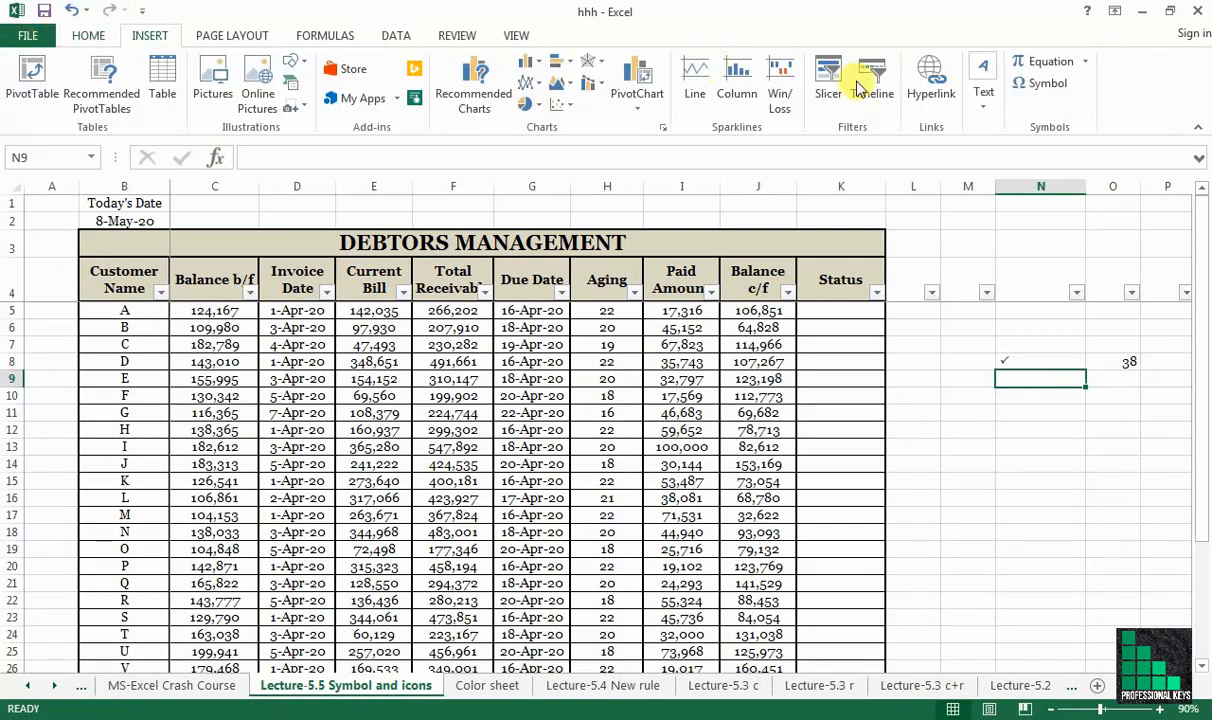
click(1045, 85)
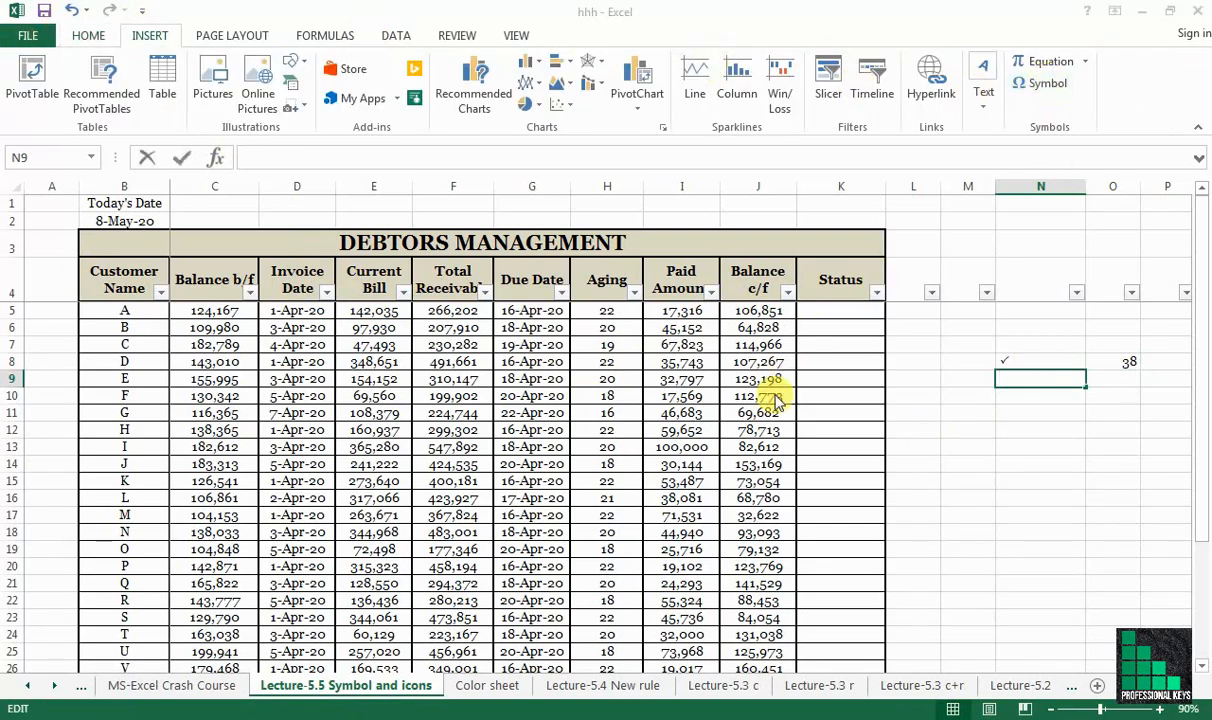
click(397, 450)
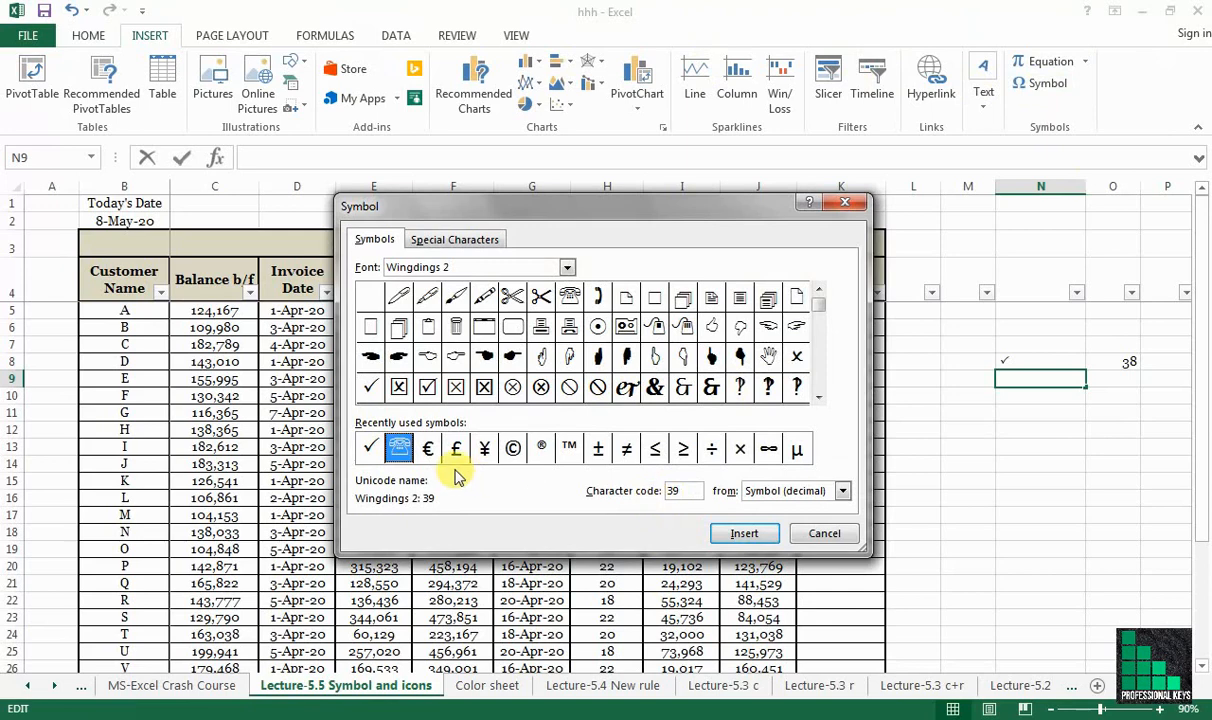
click(371, 449)
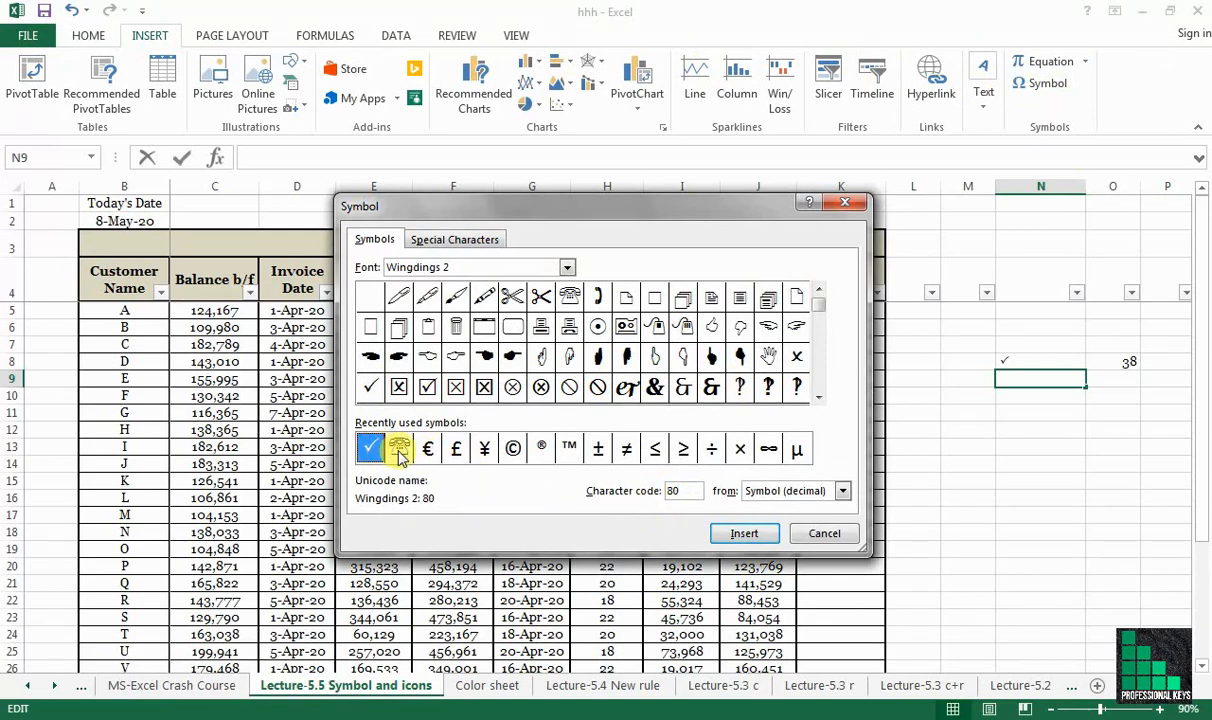
click(742, 535)
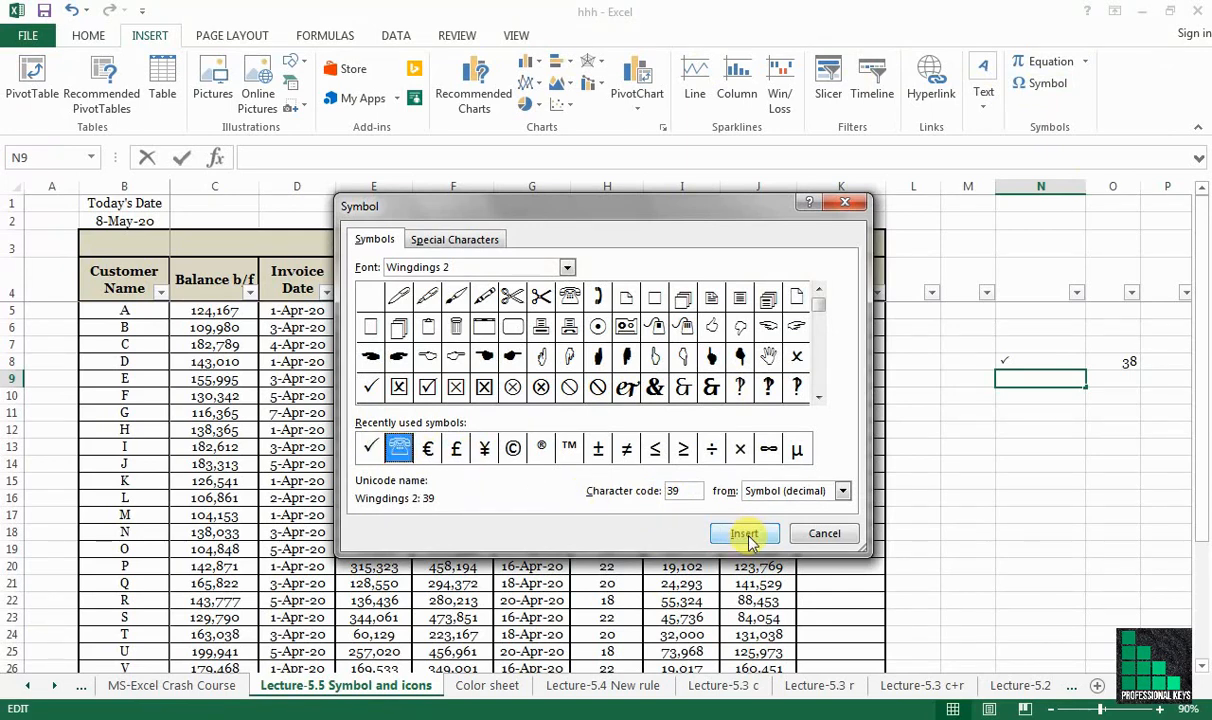
click(745, 535)
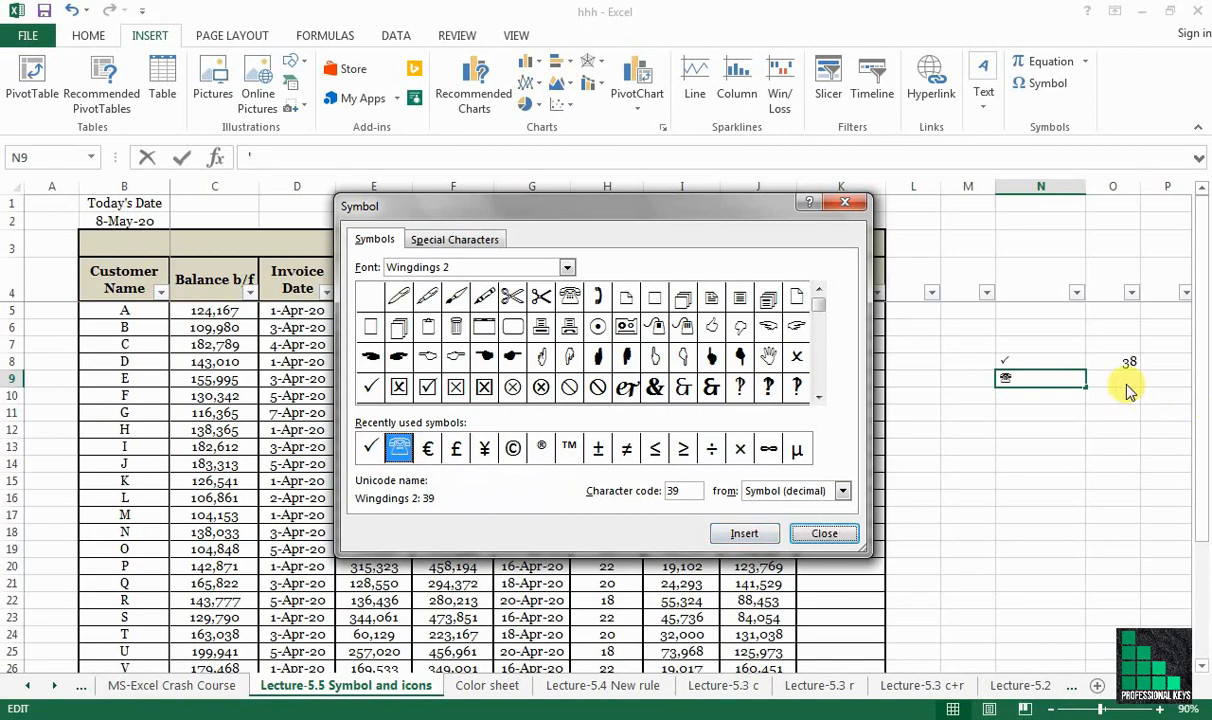
key(Escape)
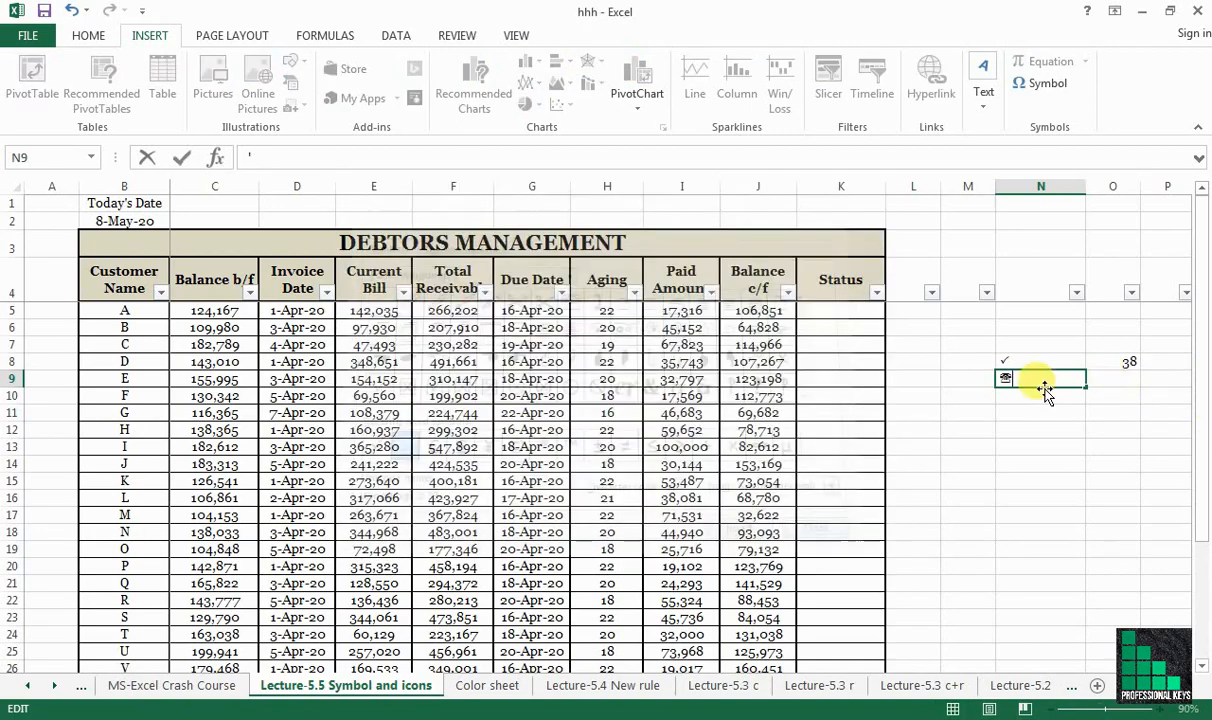
click(1113, 381)
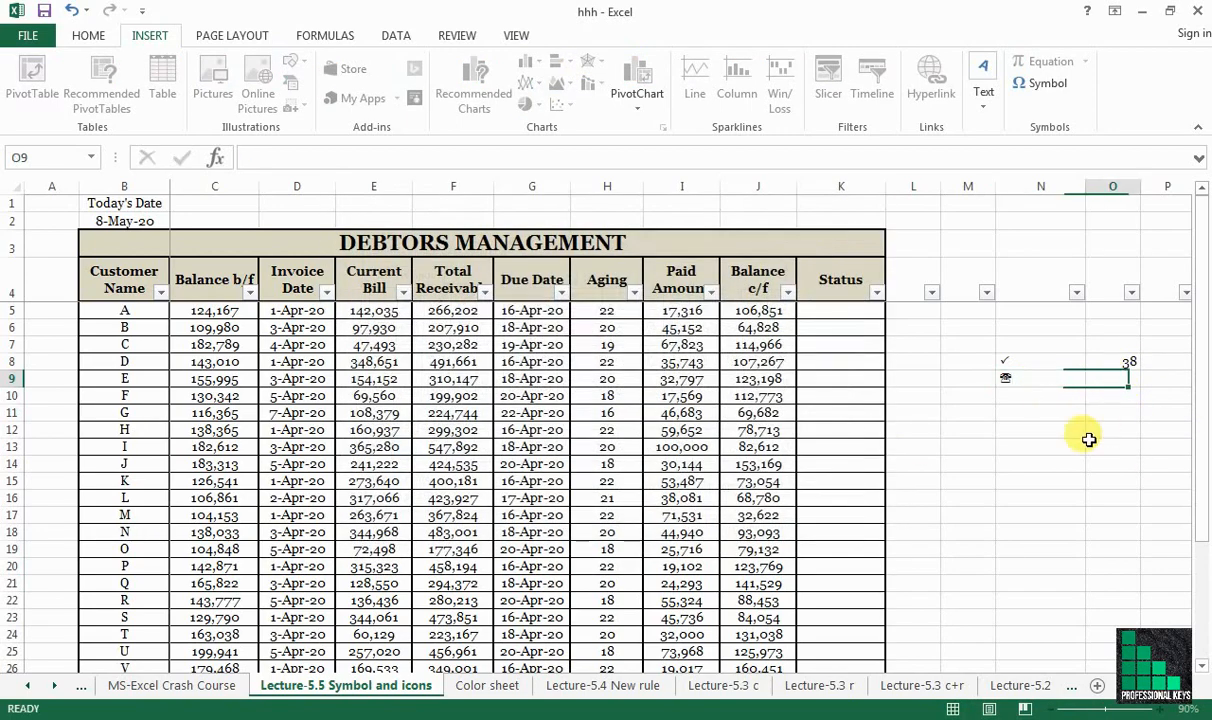
Step: Enter character code 39 in cell O9 and set cell O8 to 80
click(1032, 381)
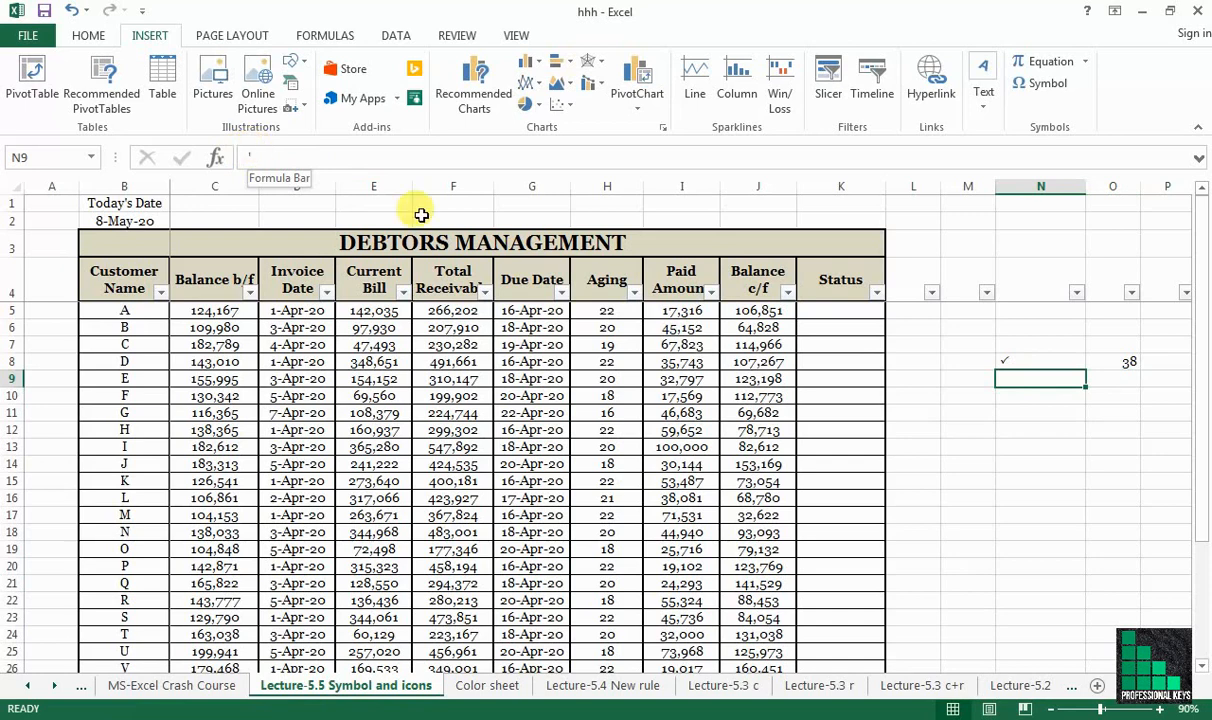
click(1122, 383)
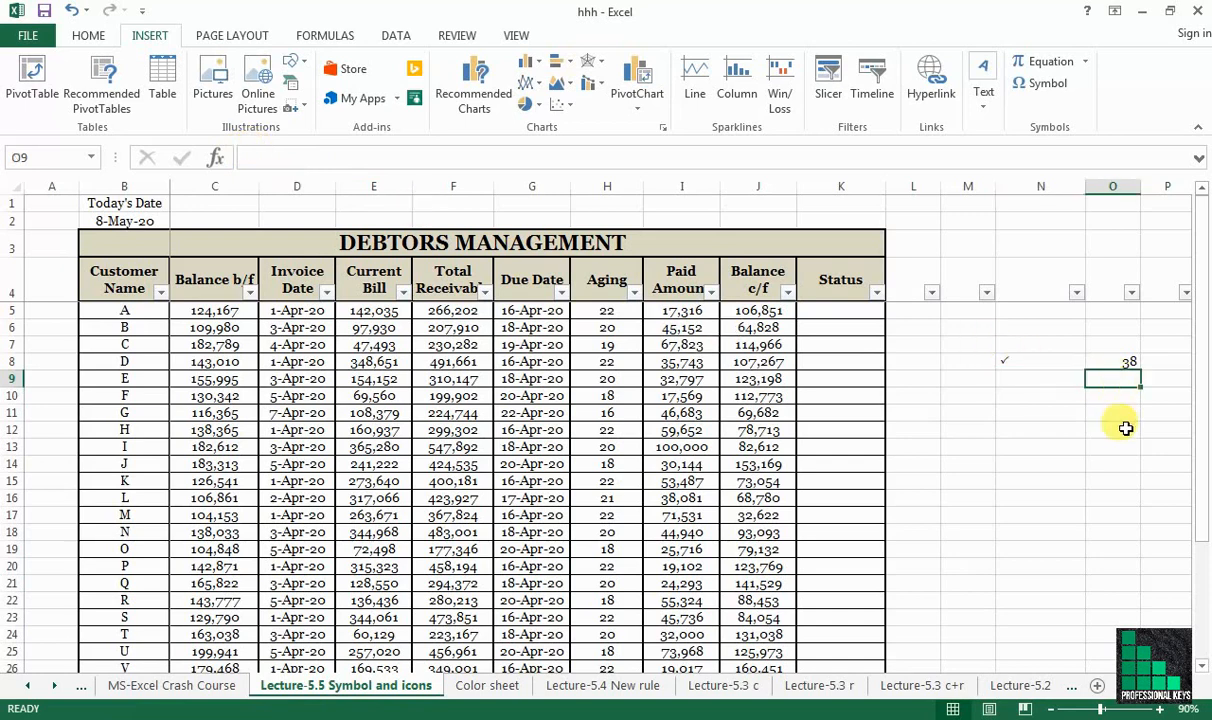
text(39)
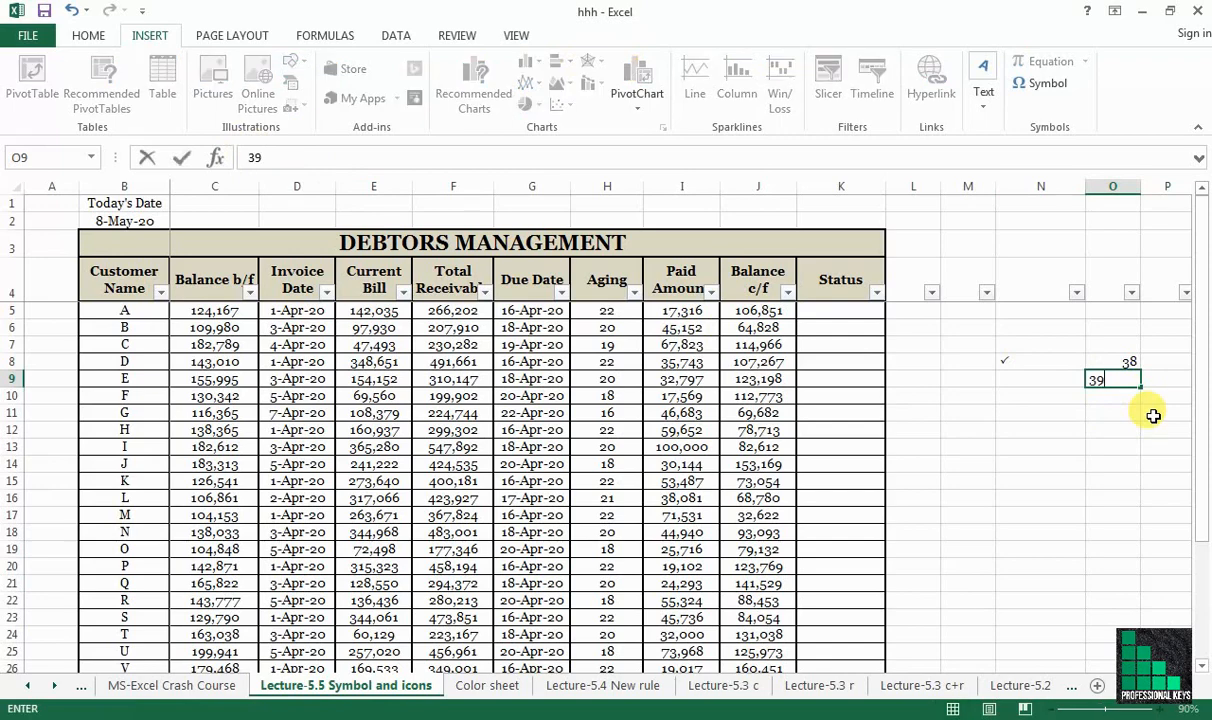
key(Up)
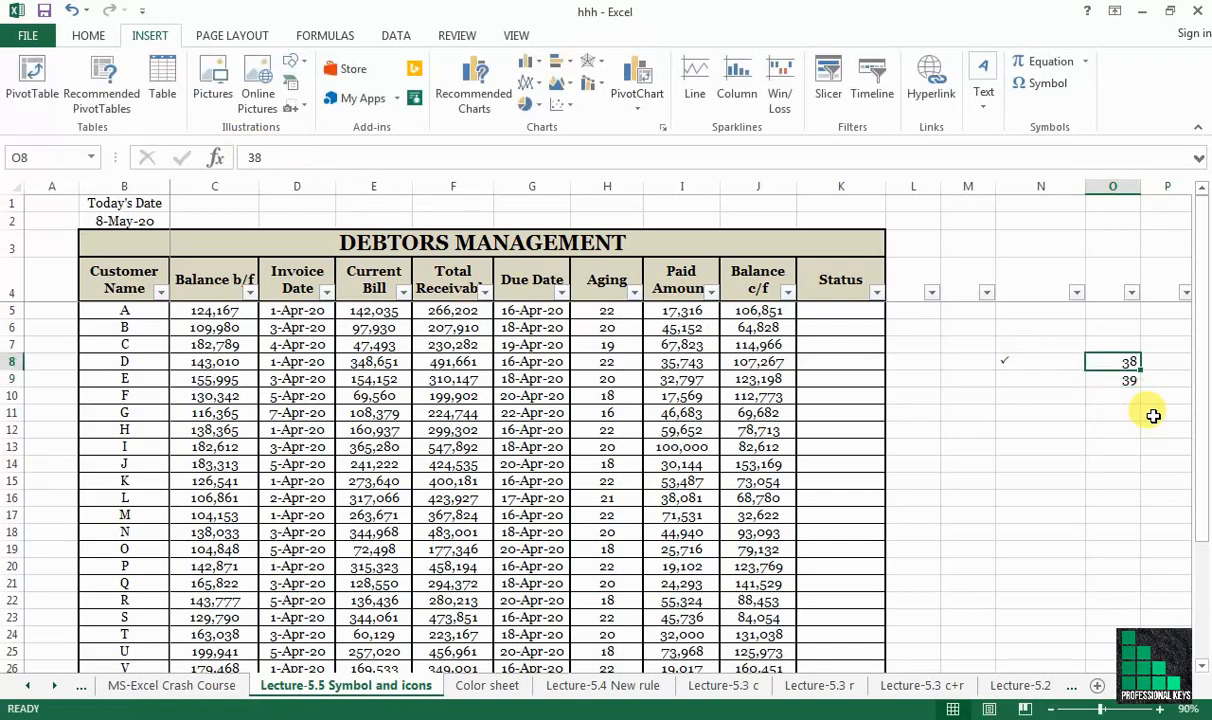
text(80)
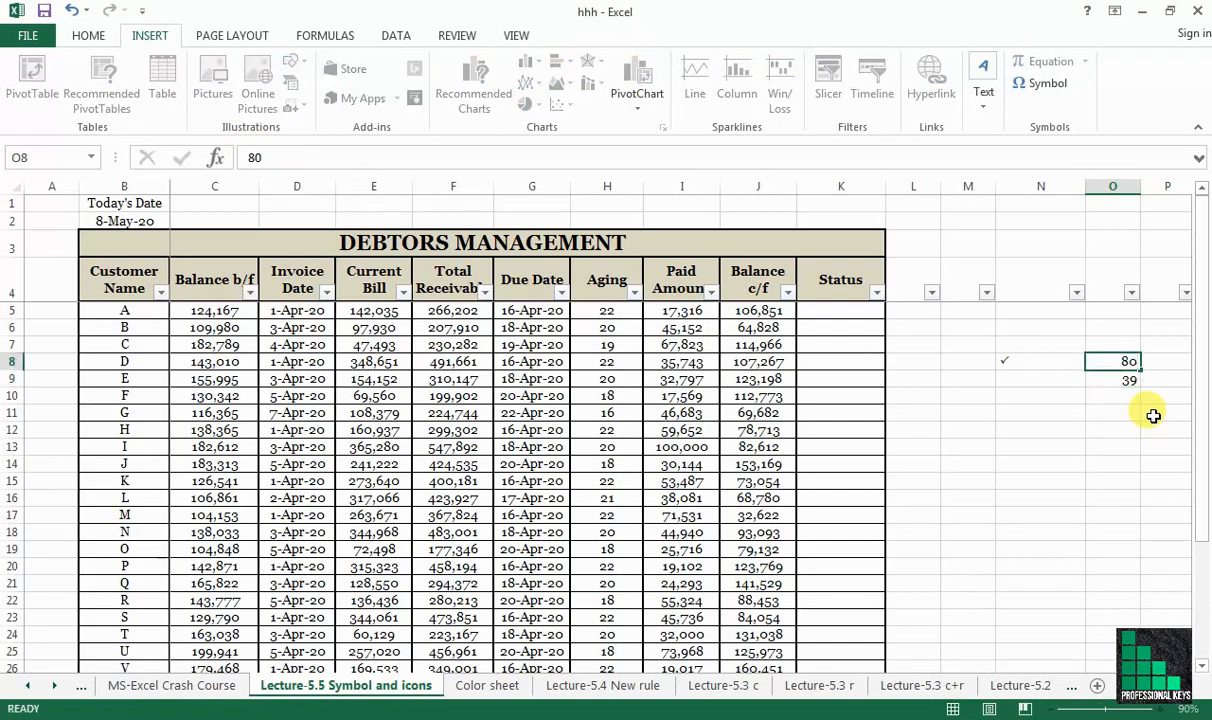
key(Return)
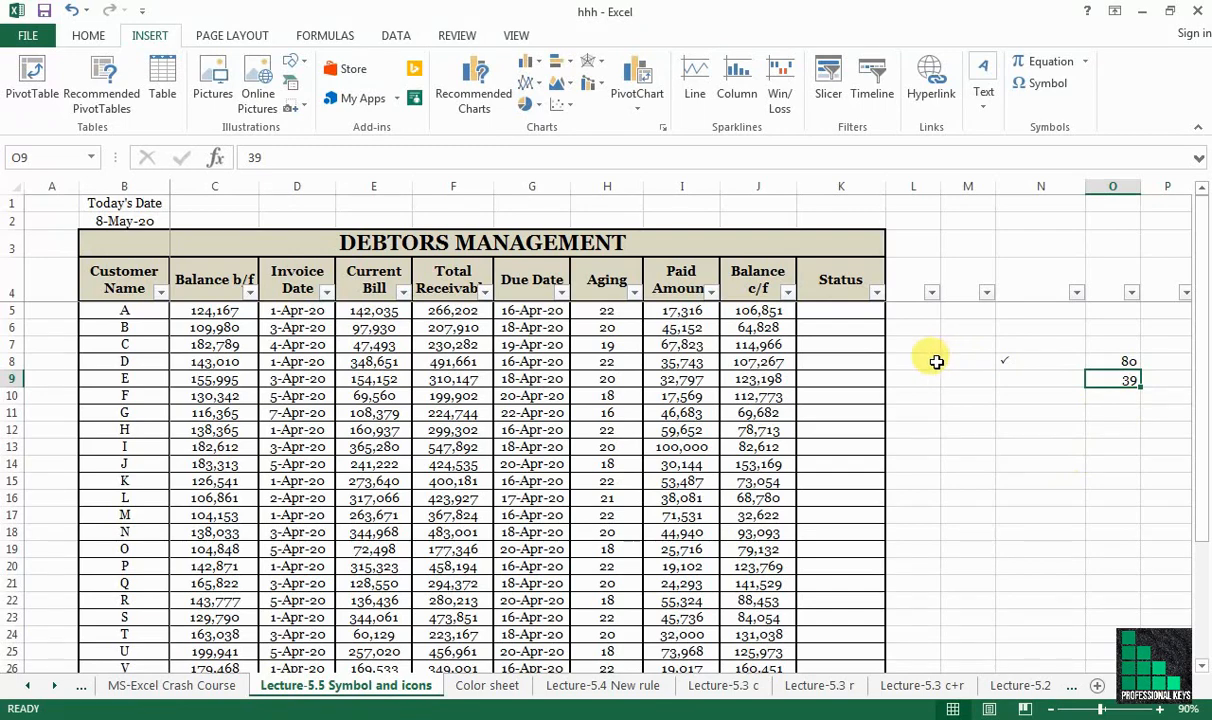
Step: Start an IF formula in Status cell K5 with the logical test H5>20
click(833, 314)
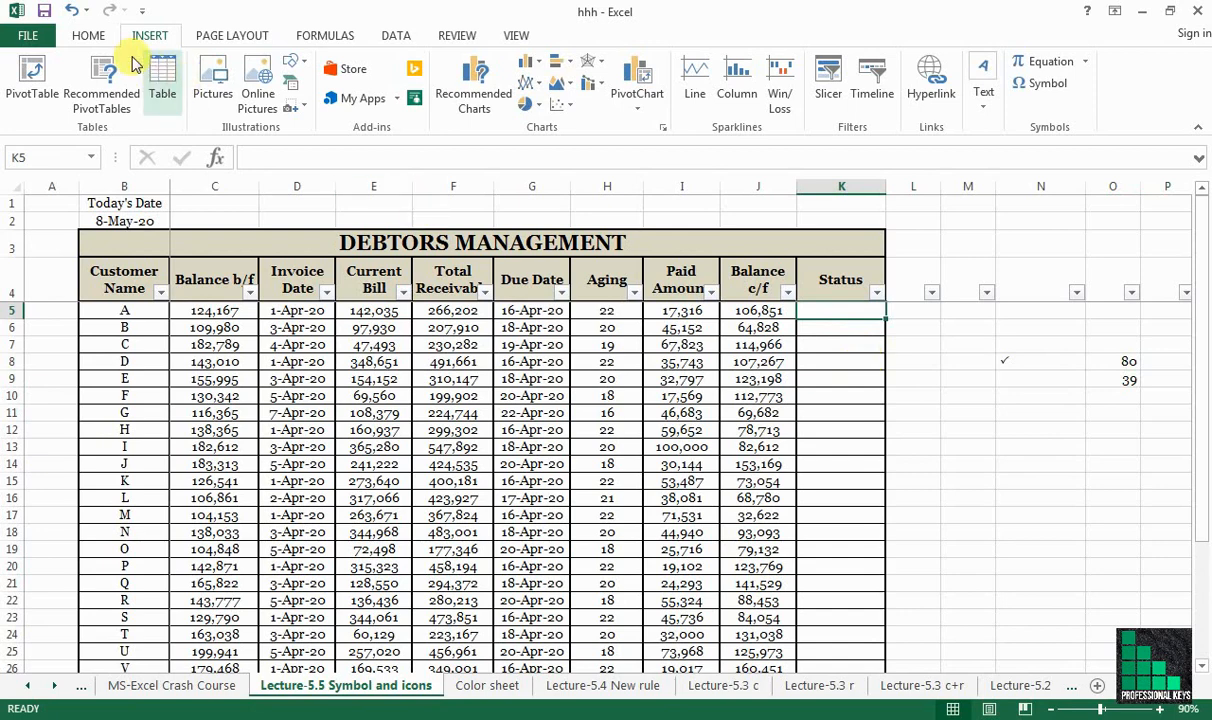
click(90, 38)
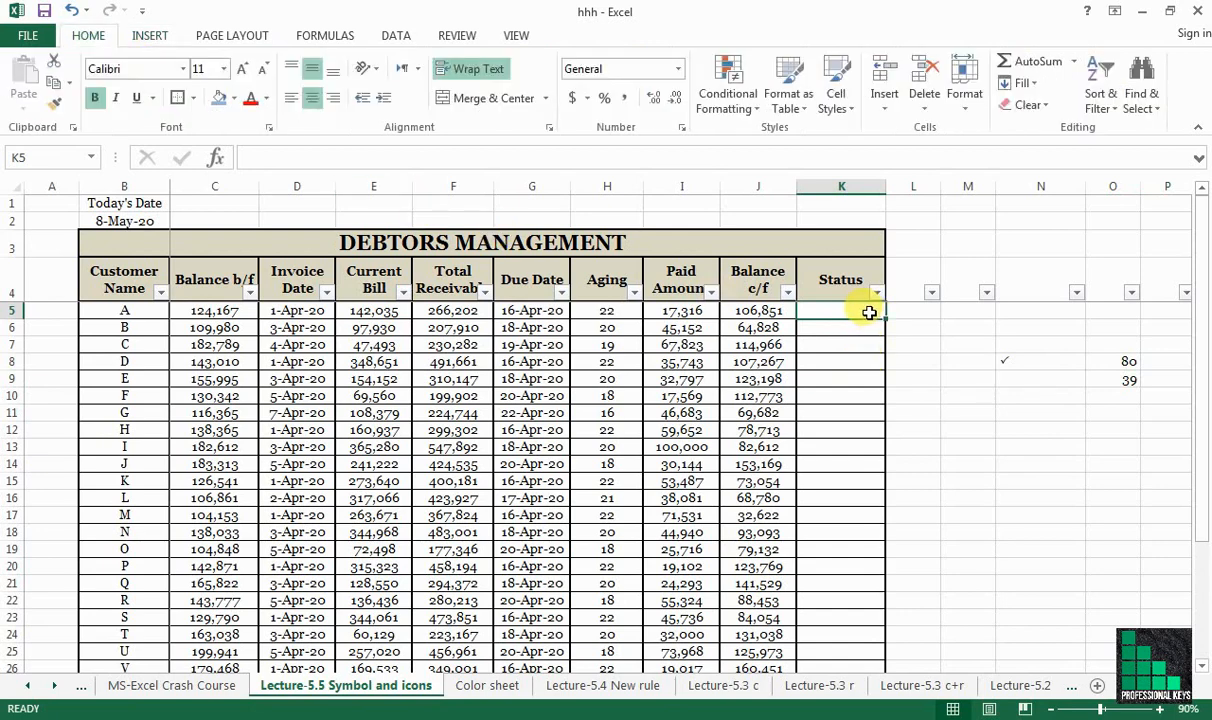
text(=)
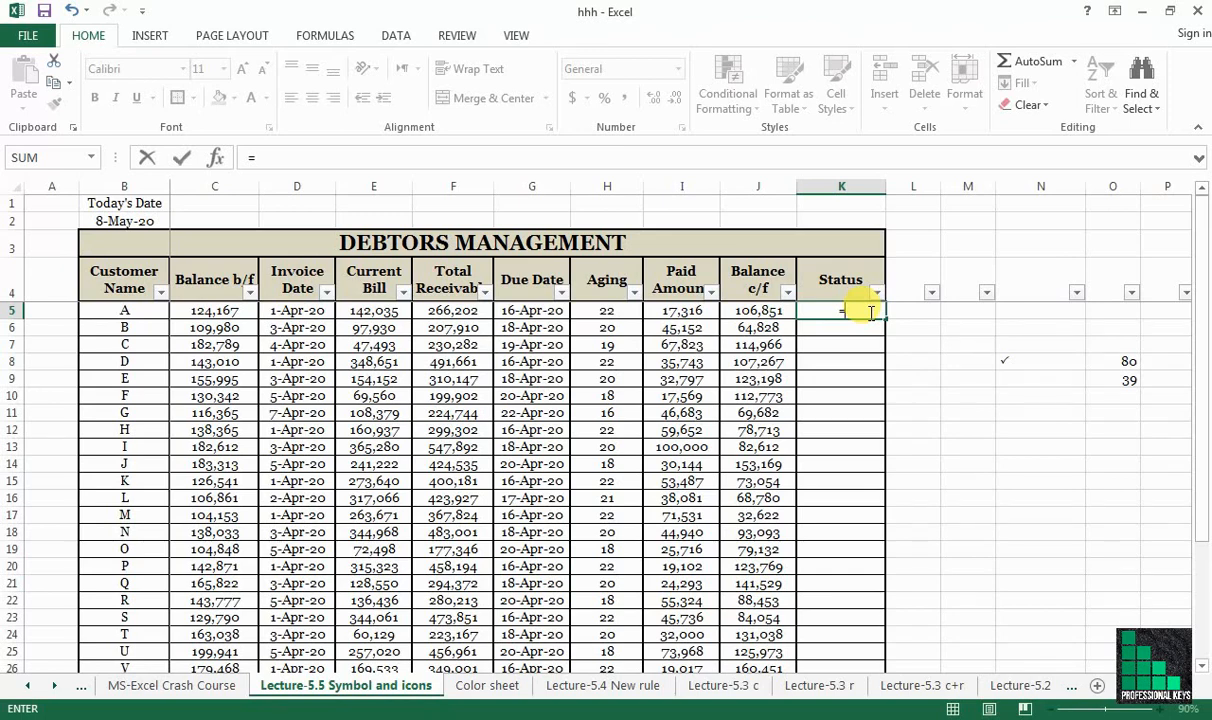
text(if)
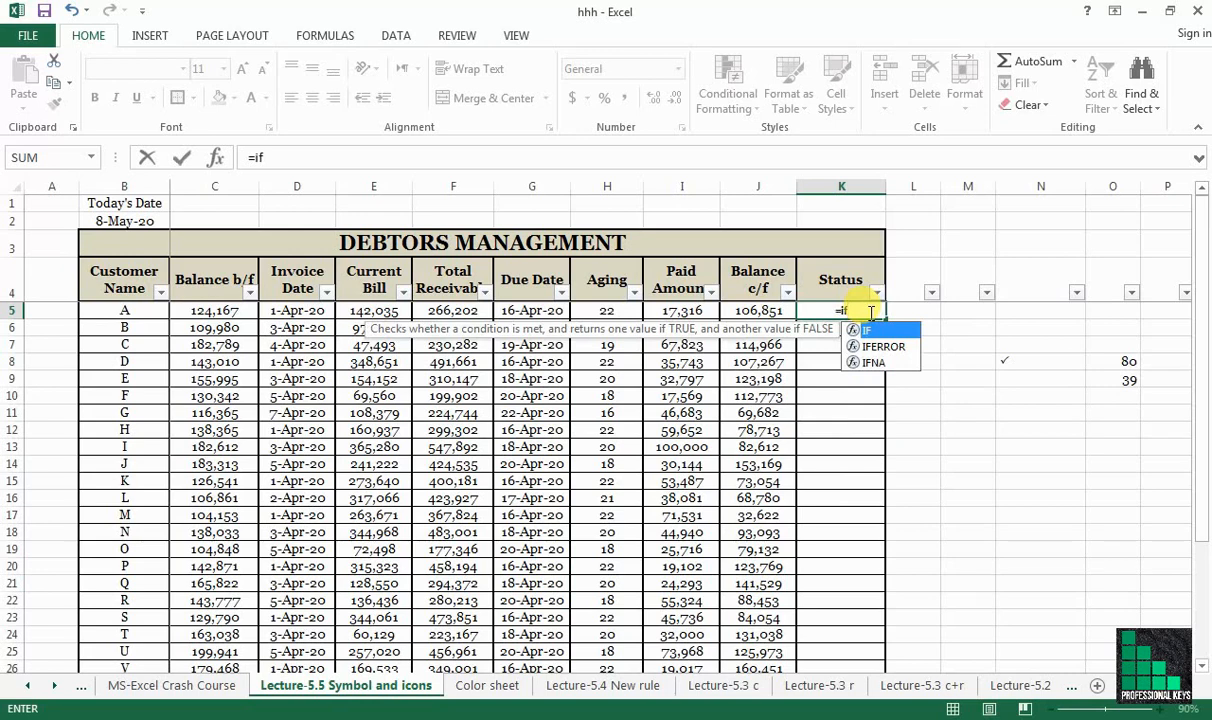
key(Tab)
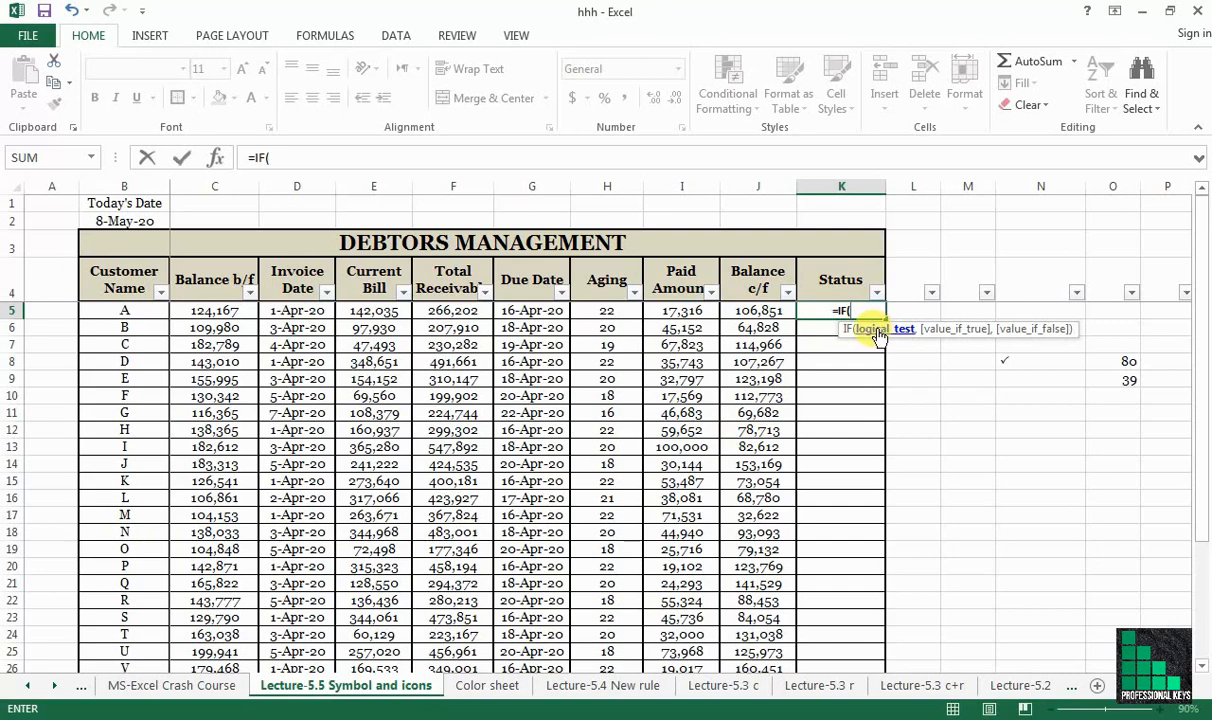
click(618, 312)
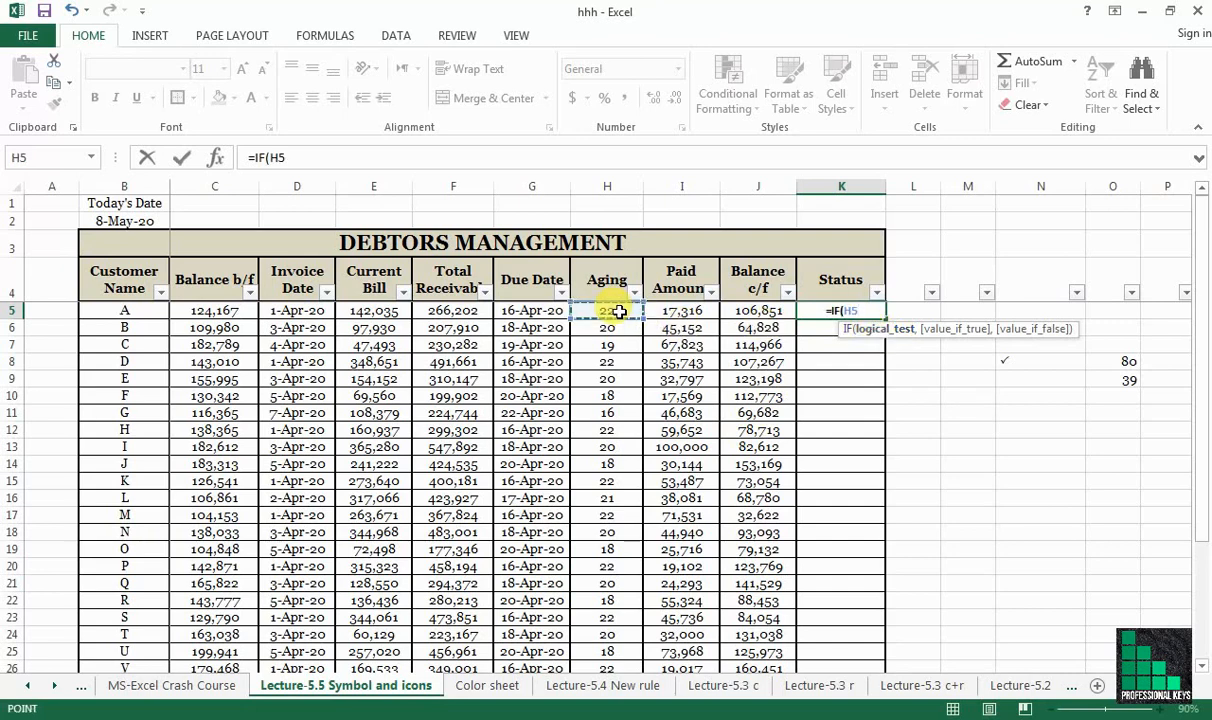
text(>)
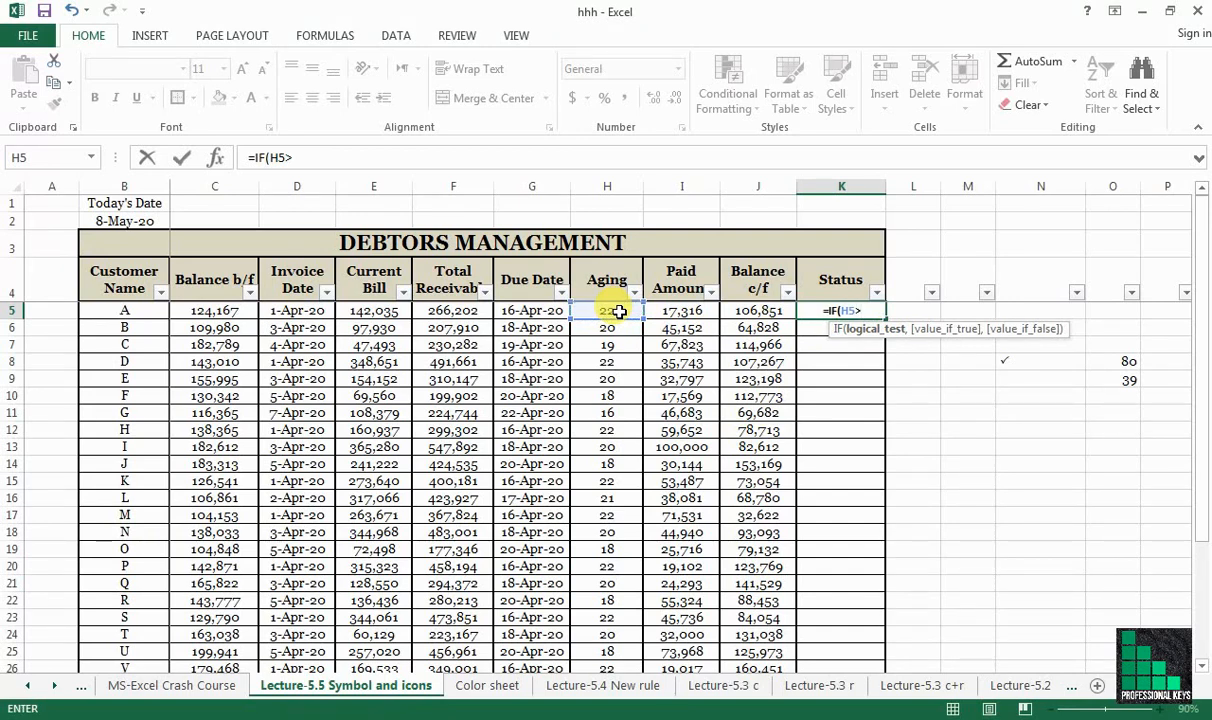
text(20)
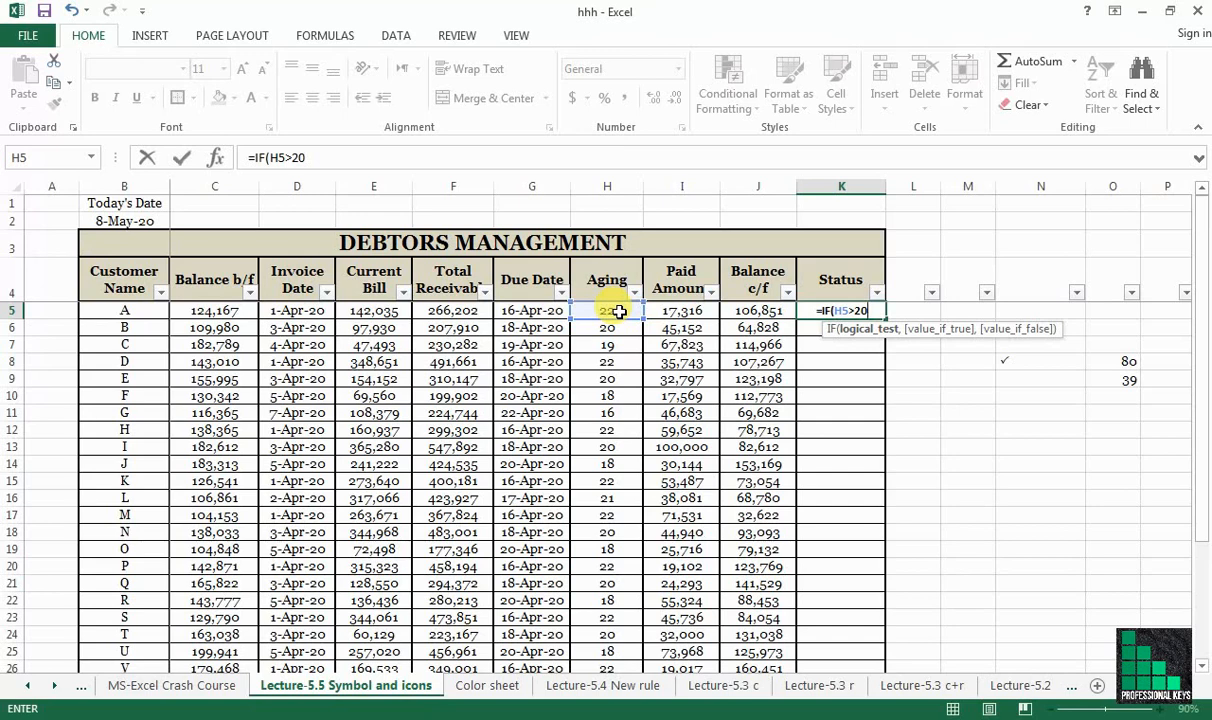
text(,)
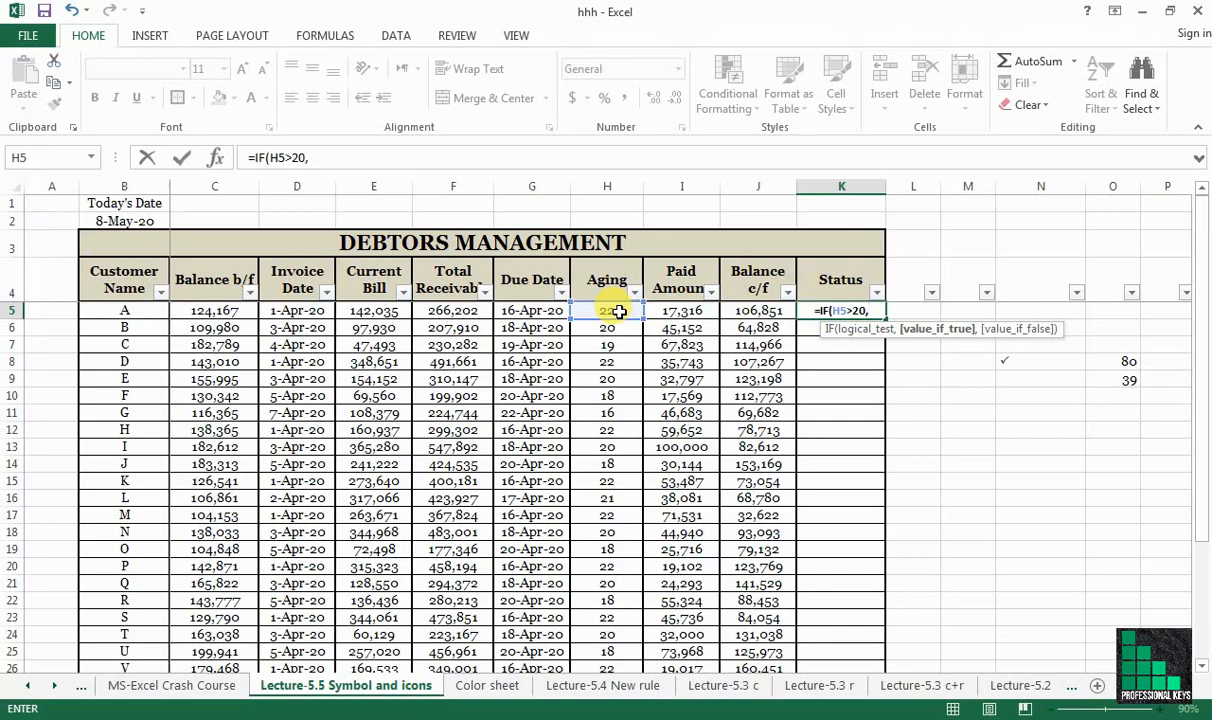
Step: Set the IF formula's true result to CHAR($O$9), using an absolute reference to the telephone code
text(cha)
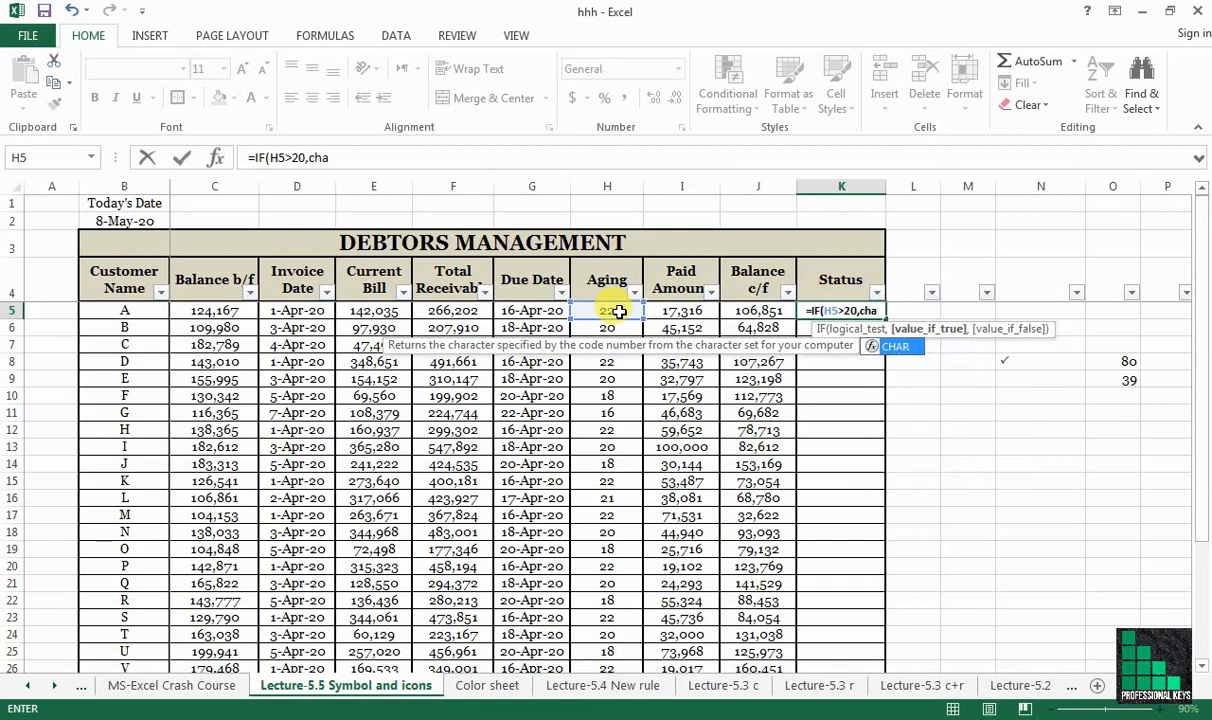
key(Tab)
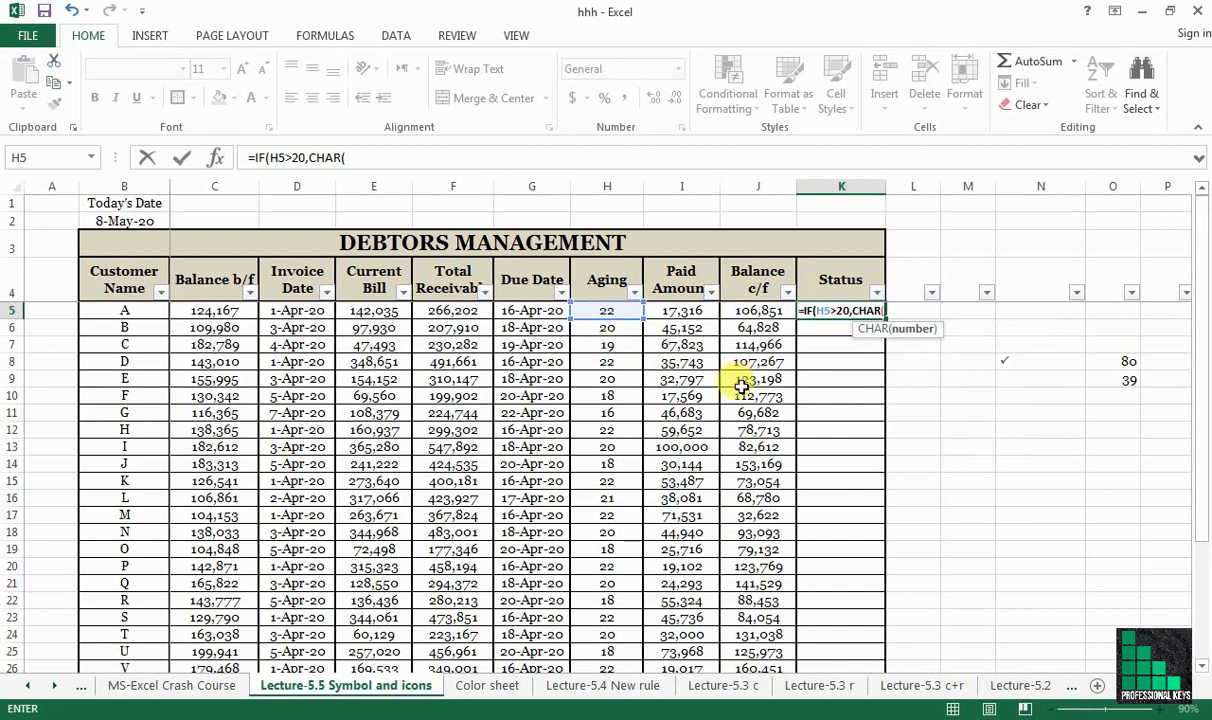
click(1120, 380)
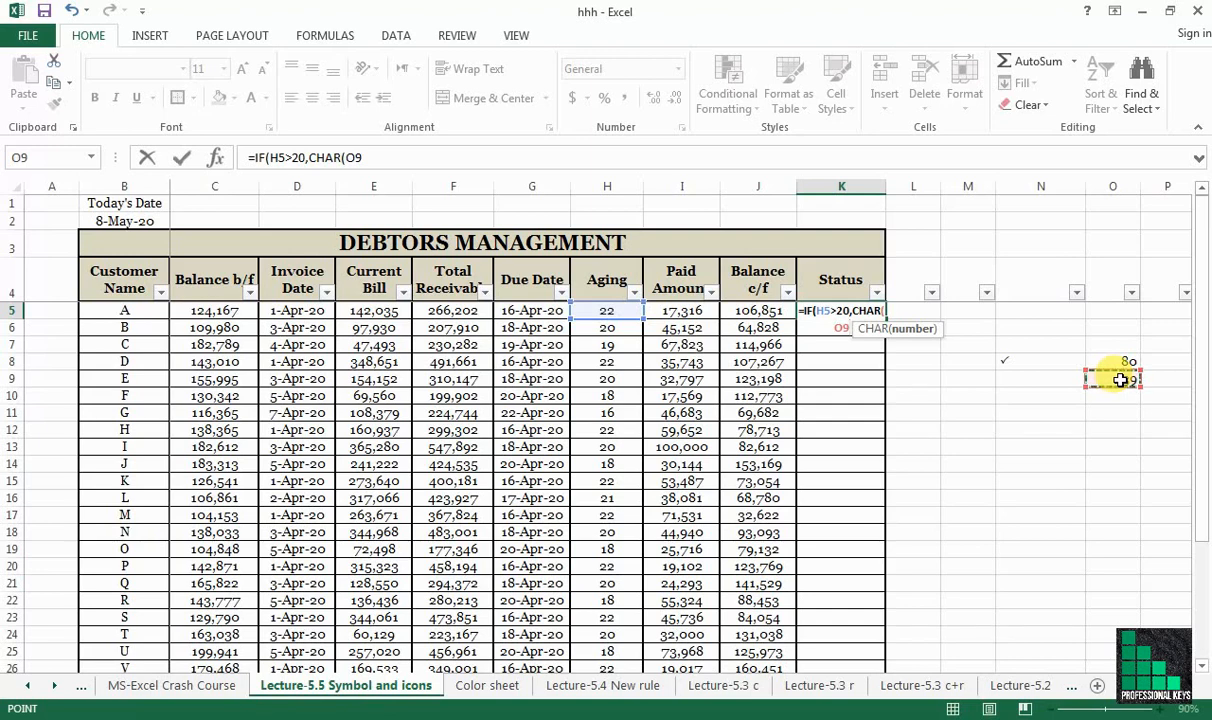
key(F4)
text(,)
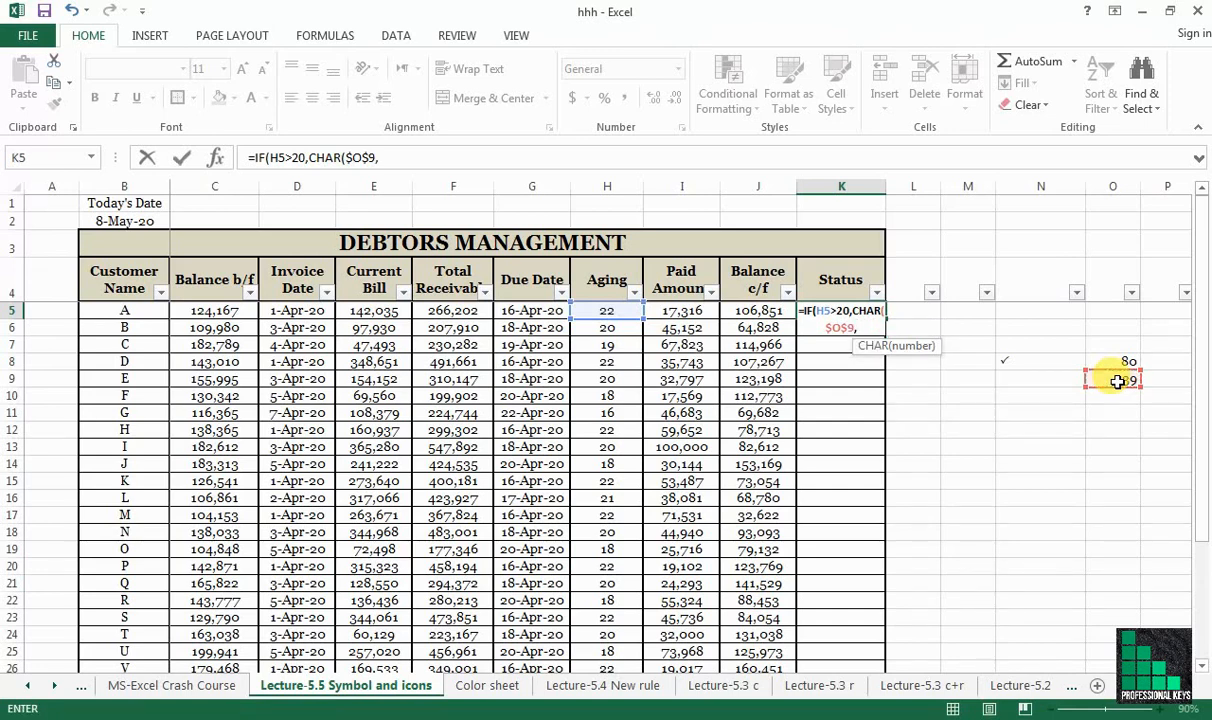
key(BackSpace)
text())
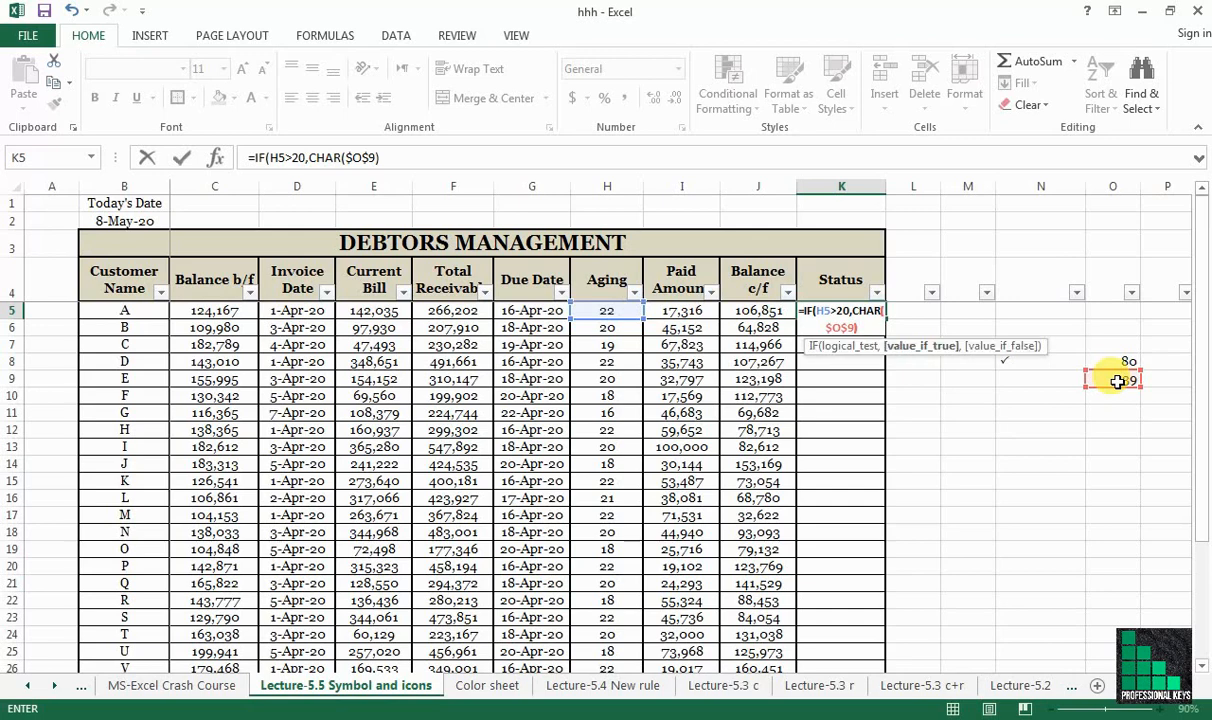
text(,)
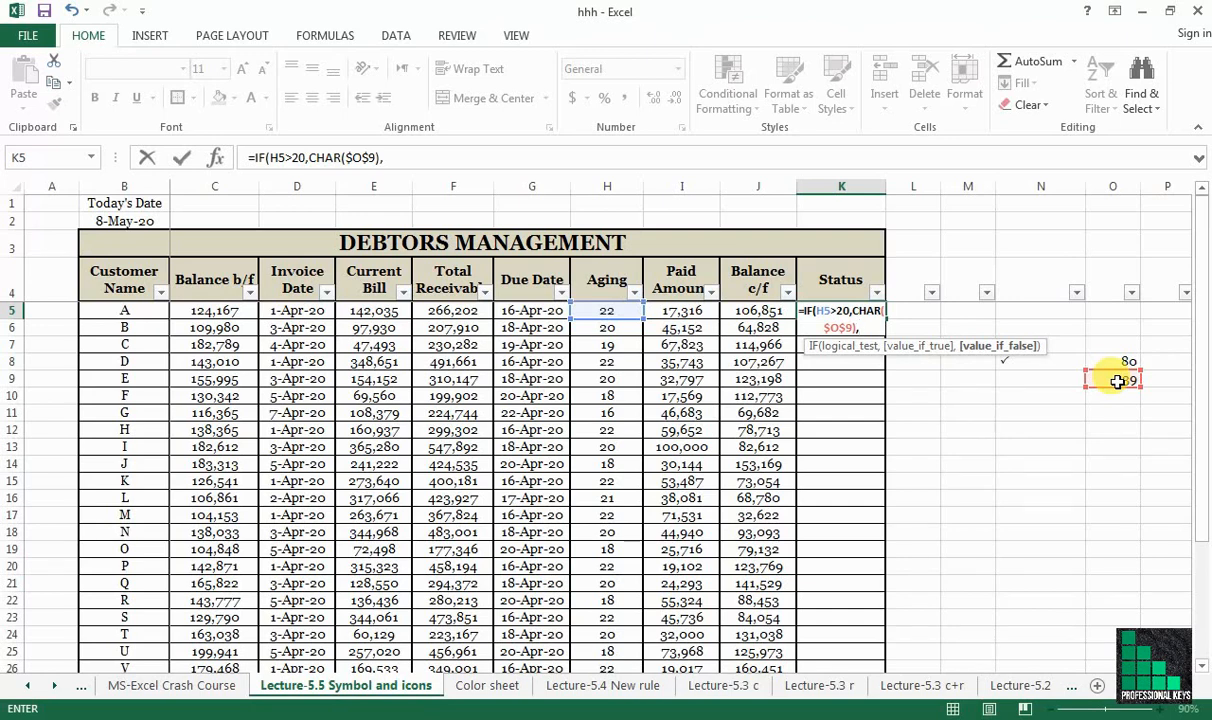
Step: Set the IF formula's false result to CHAR(O8) and complete the formula in K5
text(char)
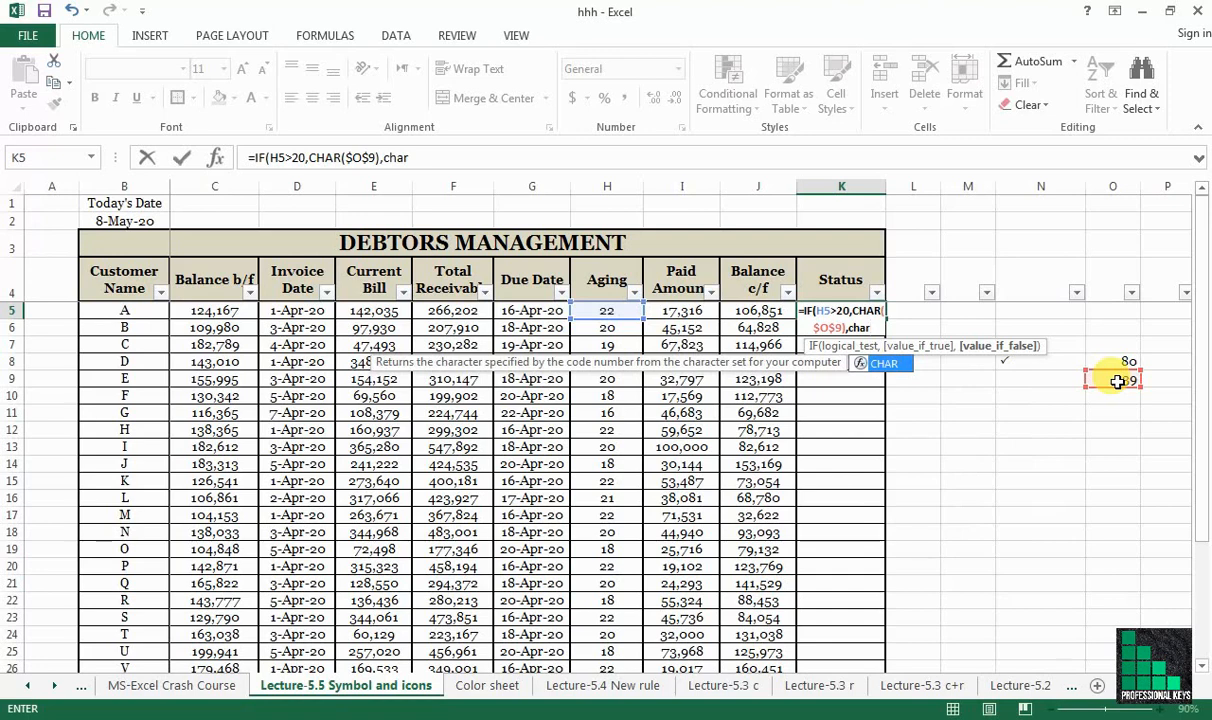
text(()
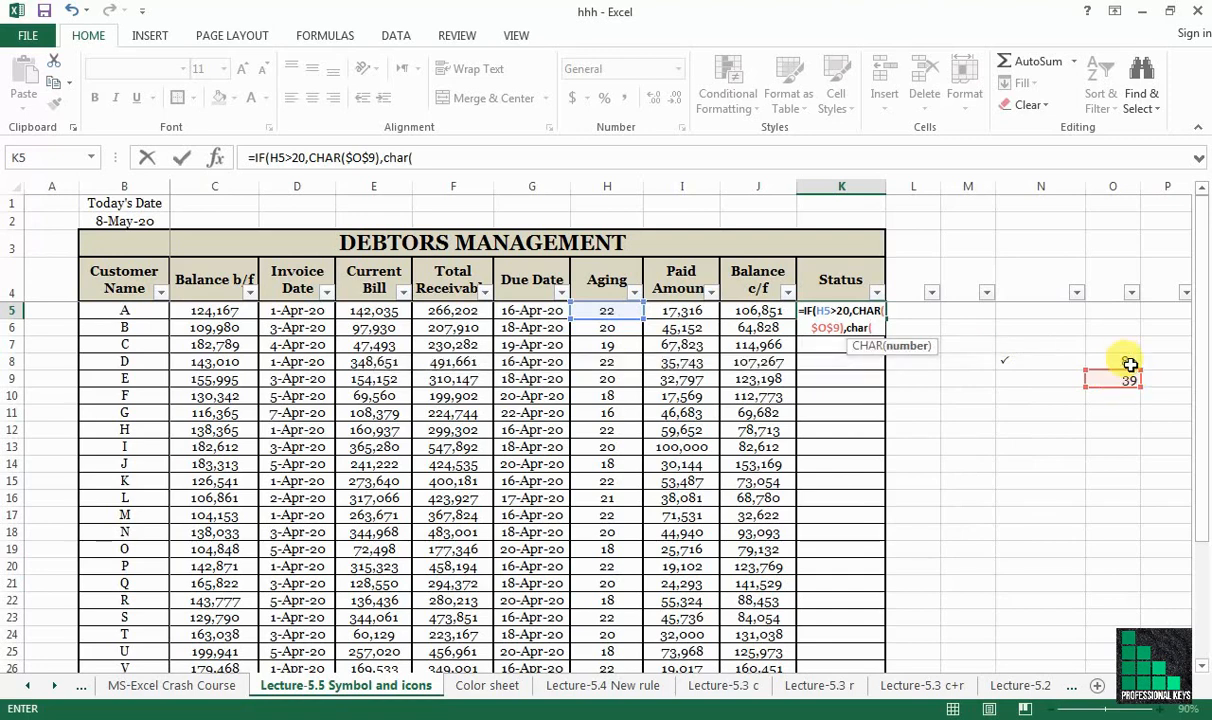
click(1122, 360)
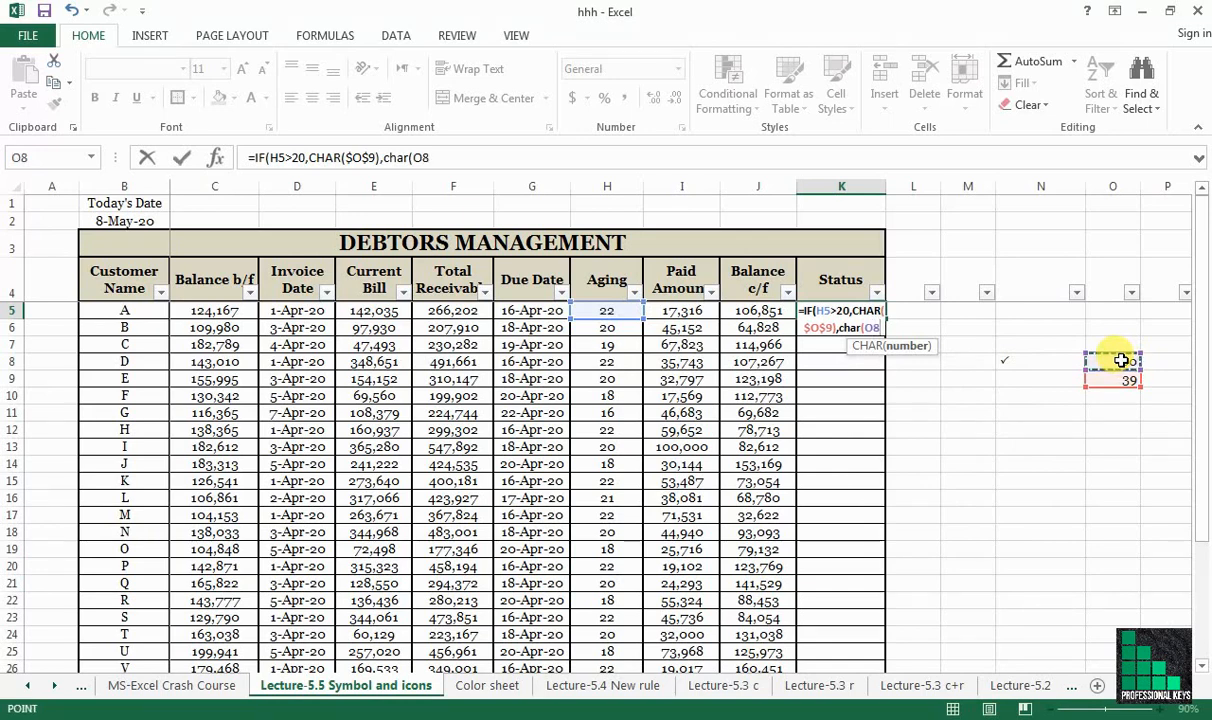
text())
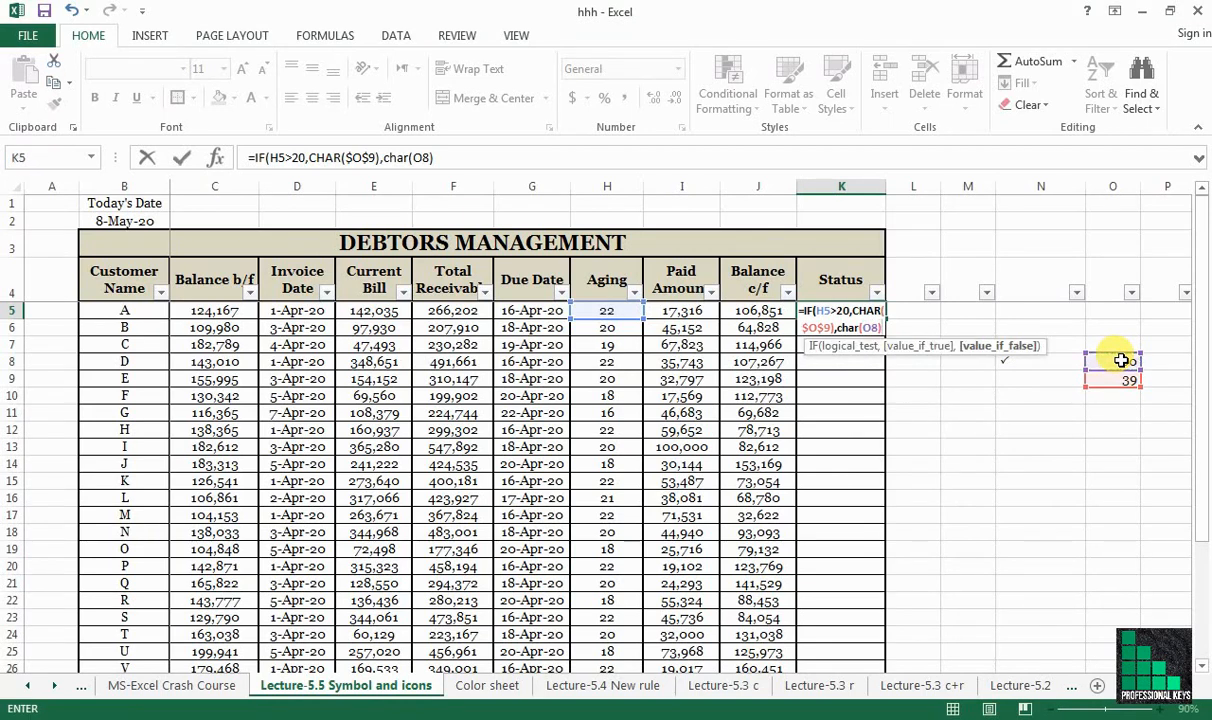
key(Return)
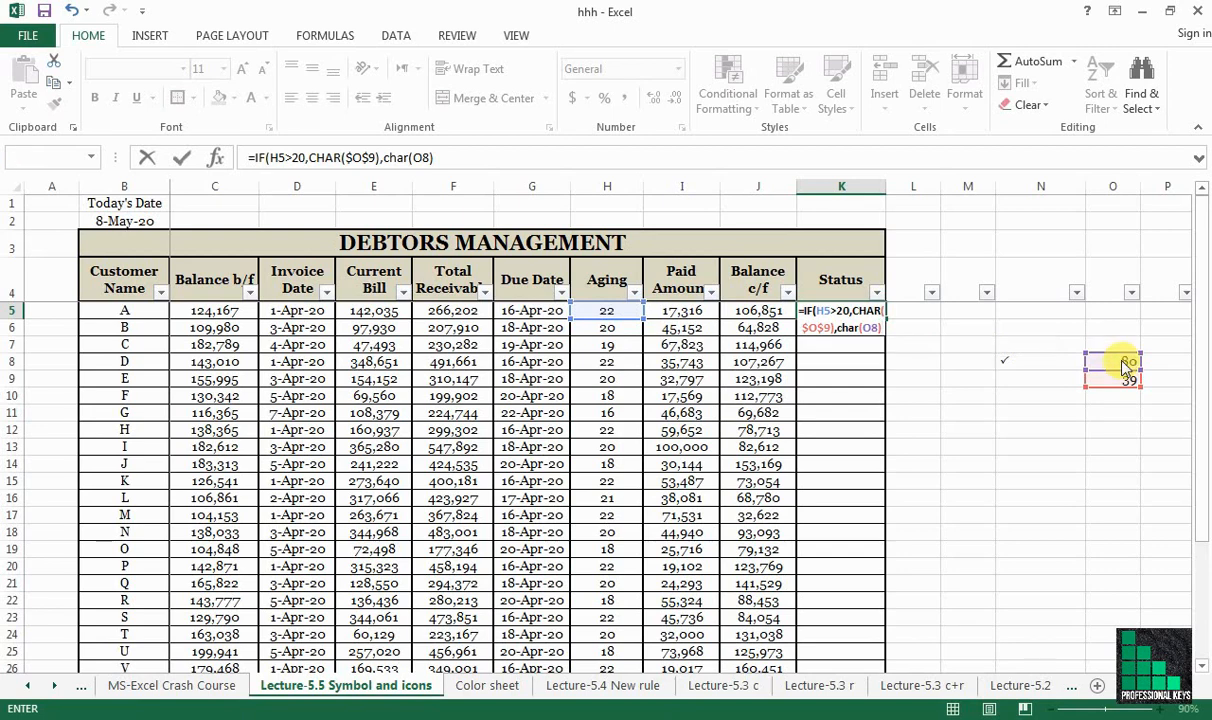
key(Return)
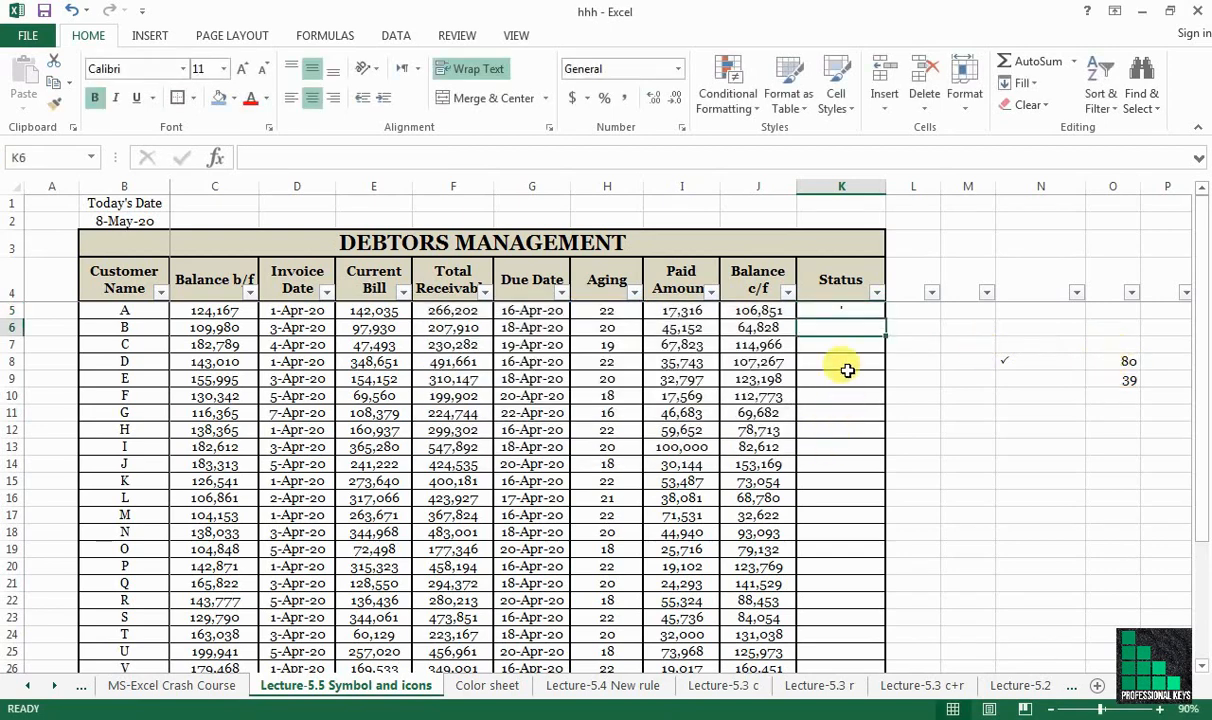
Step: Fill the K5 formula down the Status column to K30 and check the copied formula in K6
click(865, 312)
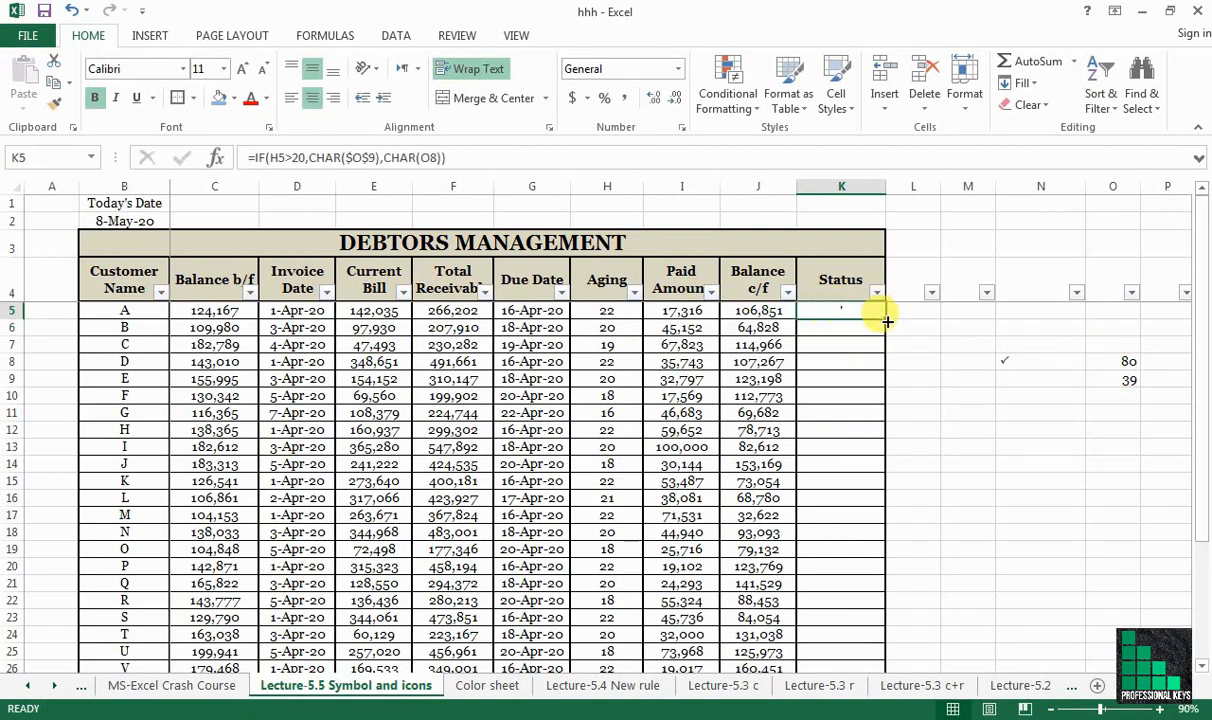
drag(880, 317, 853, 605)
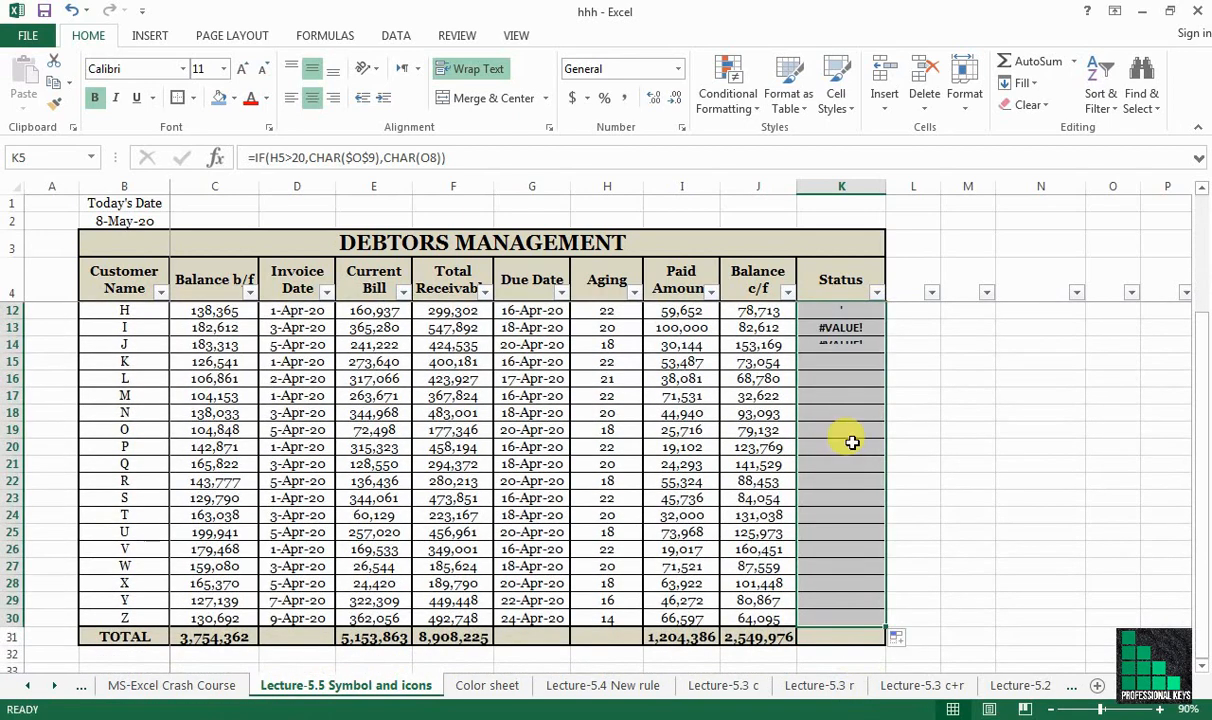
drag(1198, 609, 1190, 418)
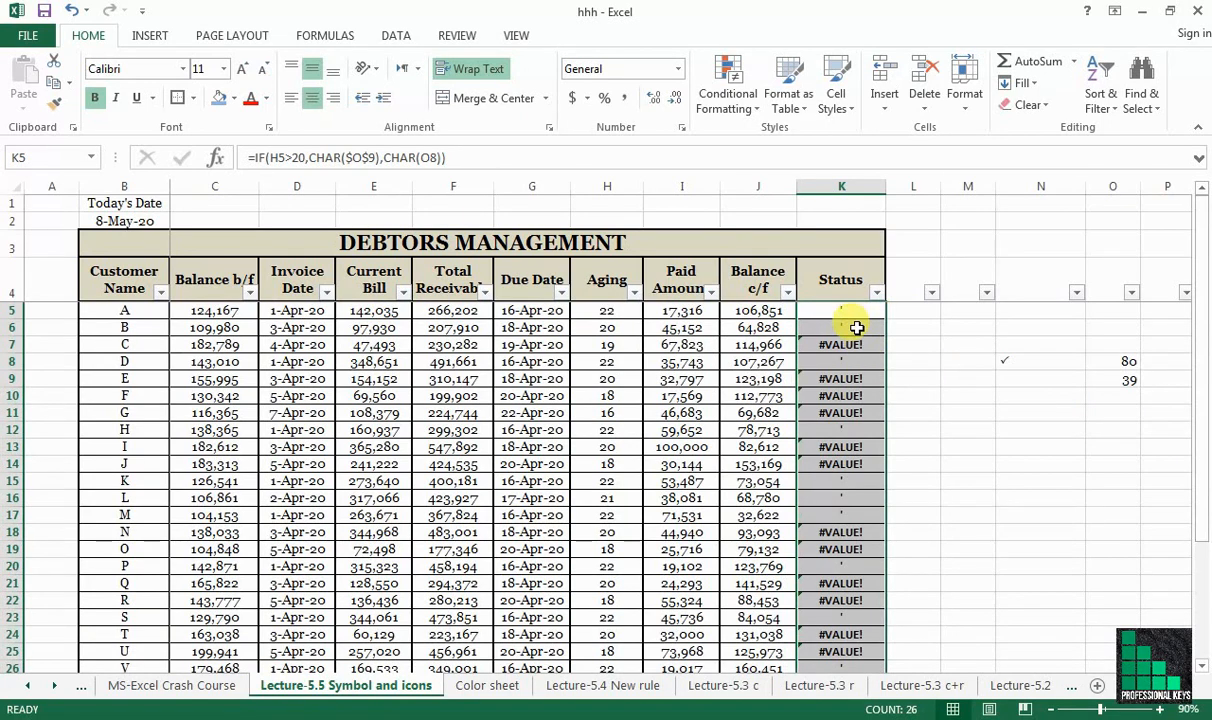
click(853, 322)
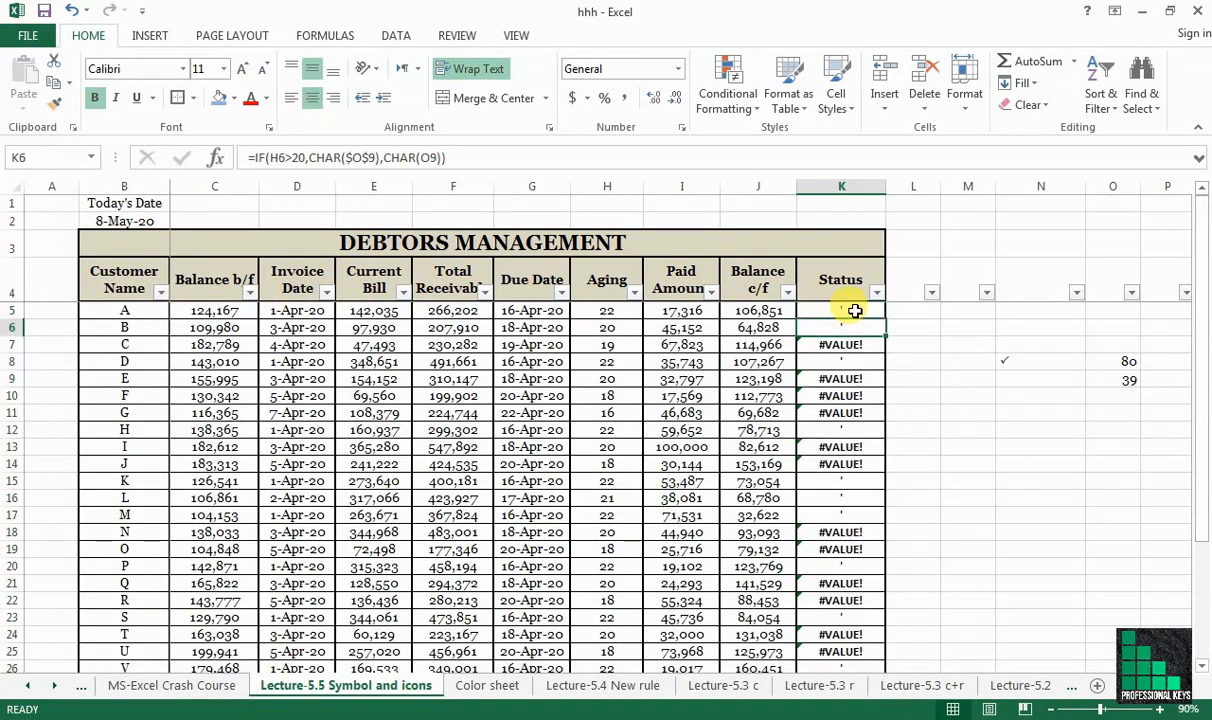
Step: Change the O8 reference in the K5 formula to the absolute reference $O$8
click(855, 311)
click(427, 157)
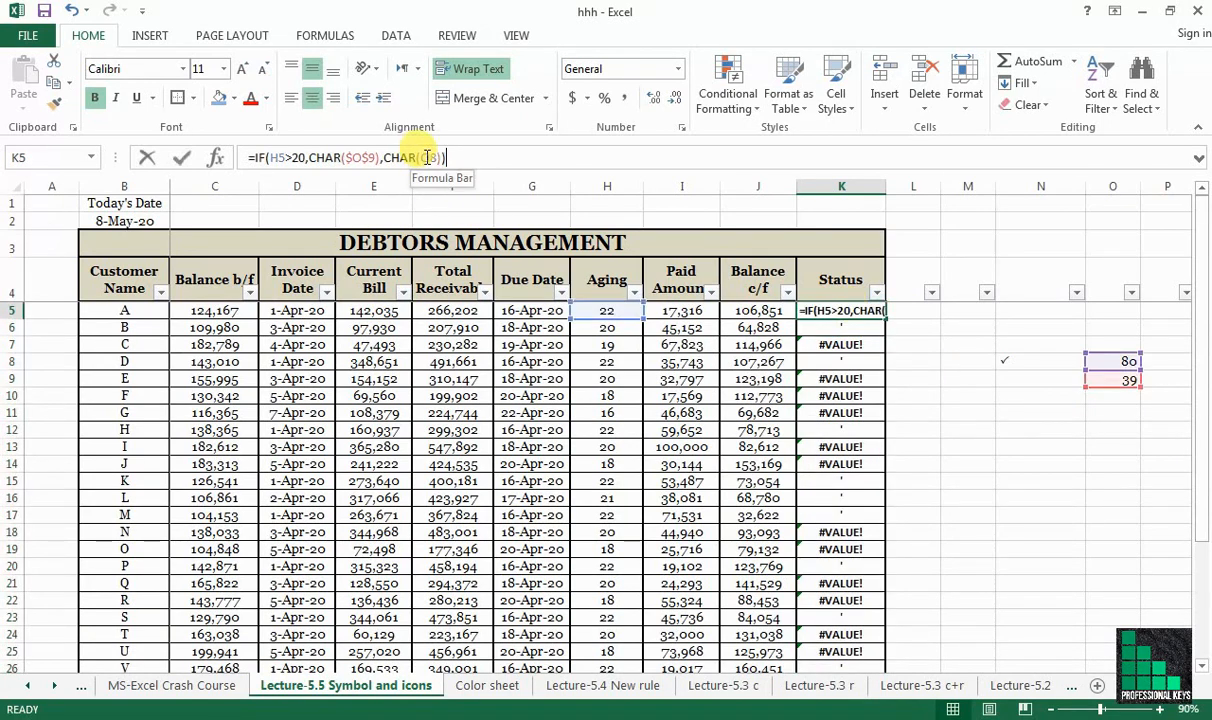
double_click(430, 157)
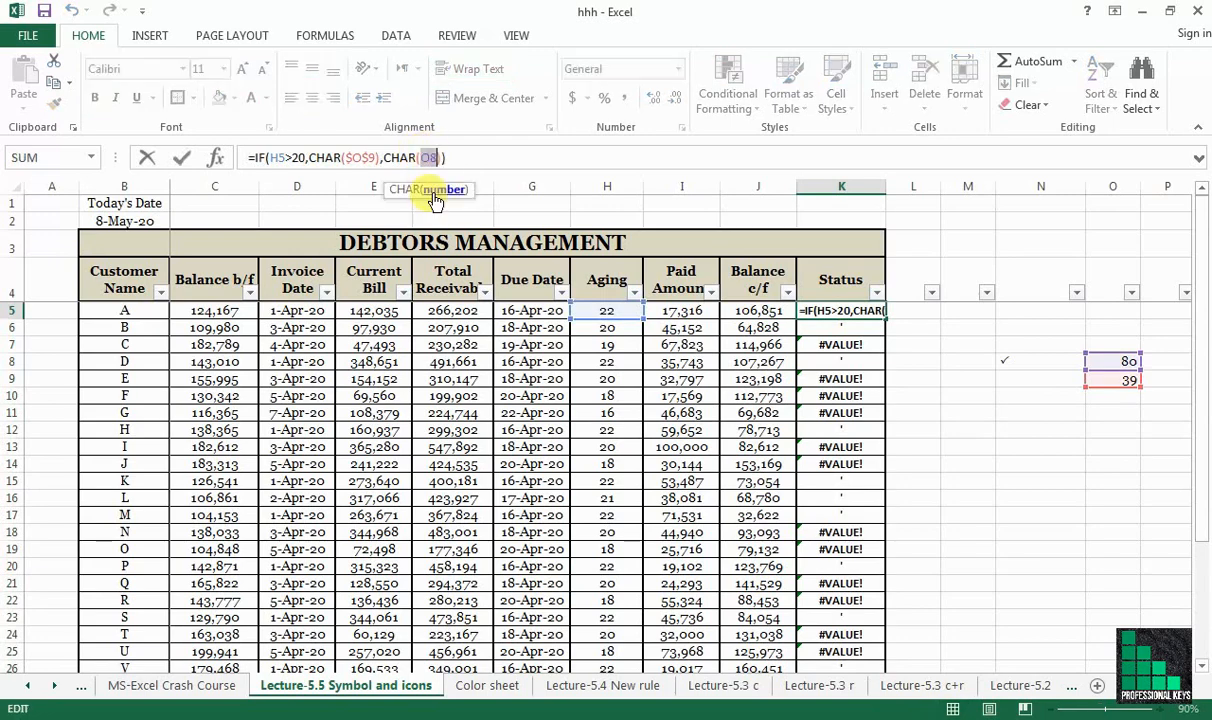
key(F4)
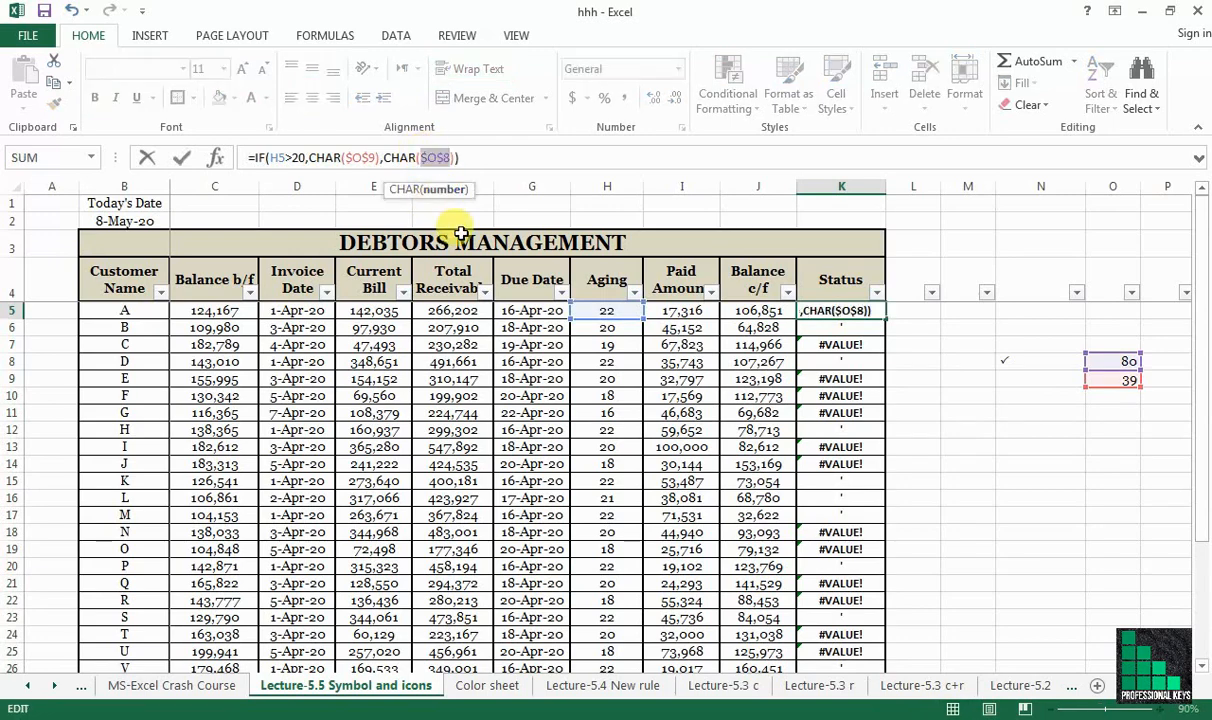
key(Return)
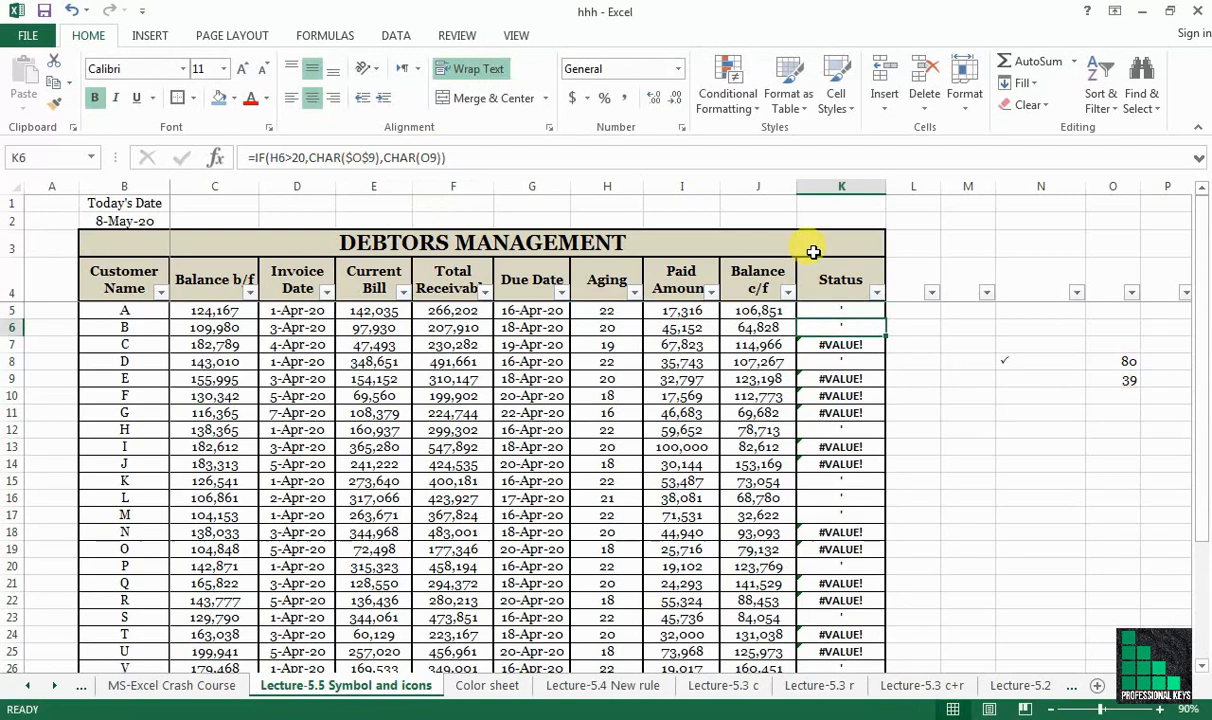
Step: Fill the corrected K5 formula down the Status column to K30
click(864, 314)
drag(883, 317, 850, 618)
drag(1205, 640, 1205, 398)
Step: Set the font of the whole Status column K to Wingdings 2
click(826, 186)
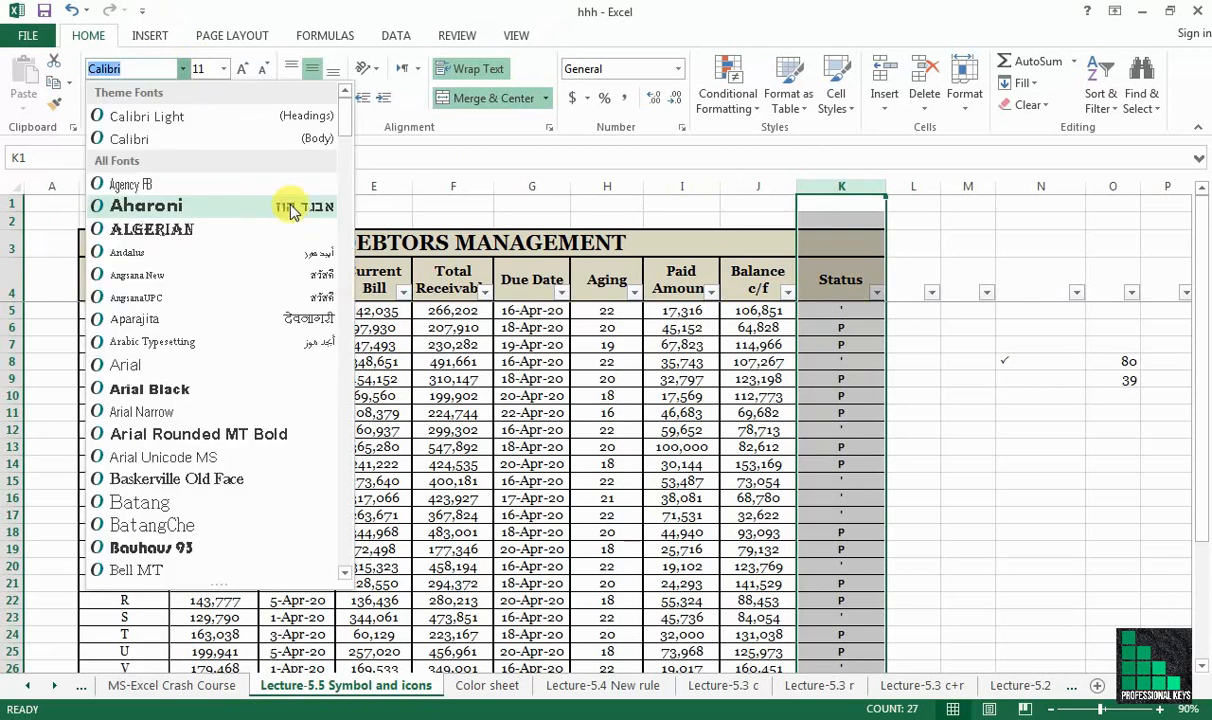
drag(346, 122, 347, 518)
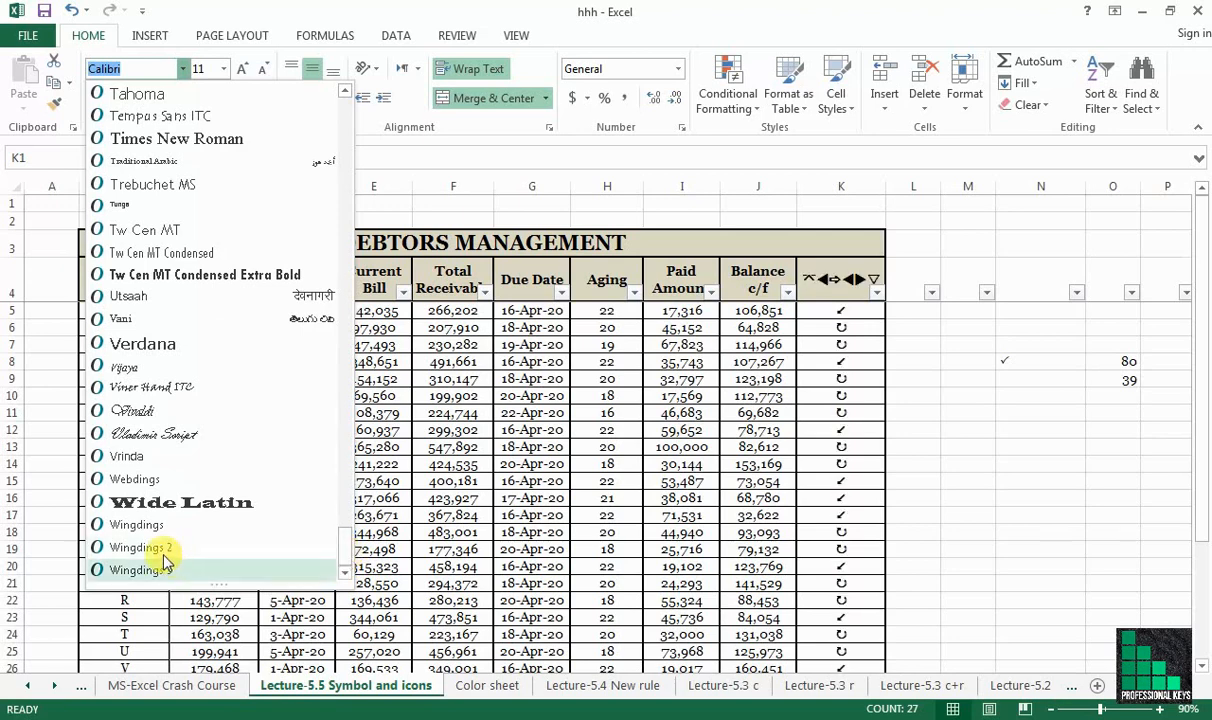
click(157, 549)
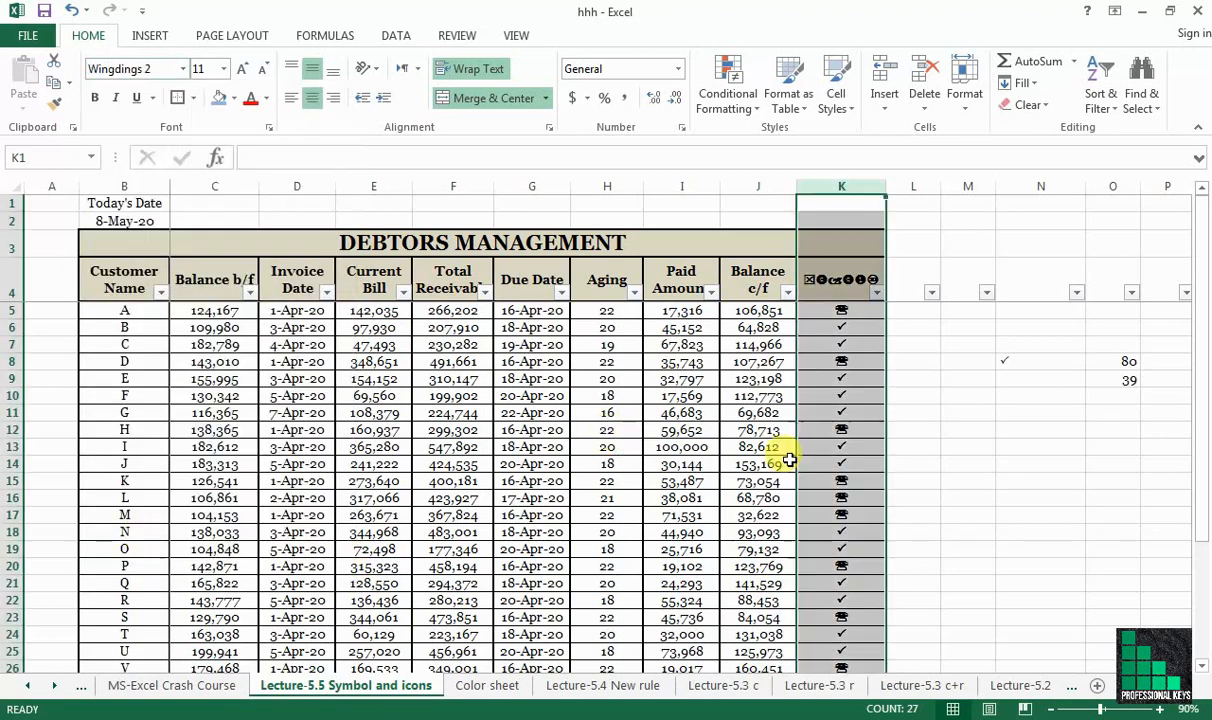
click(960, 468)
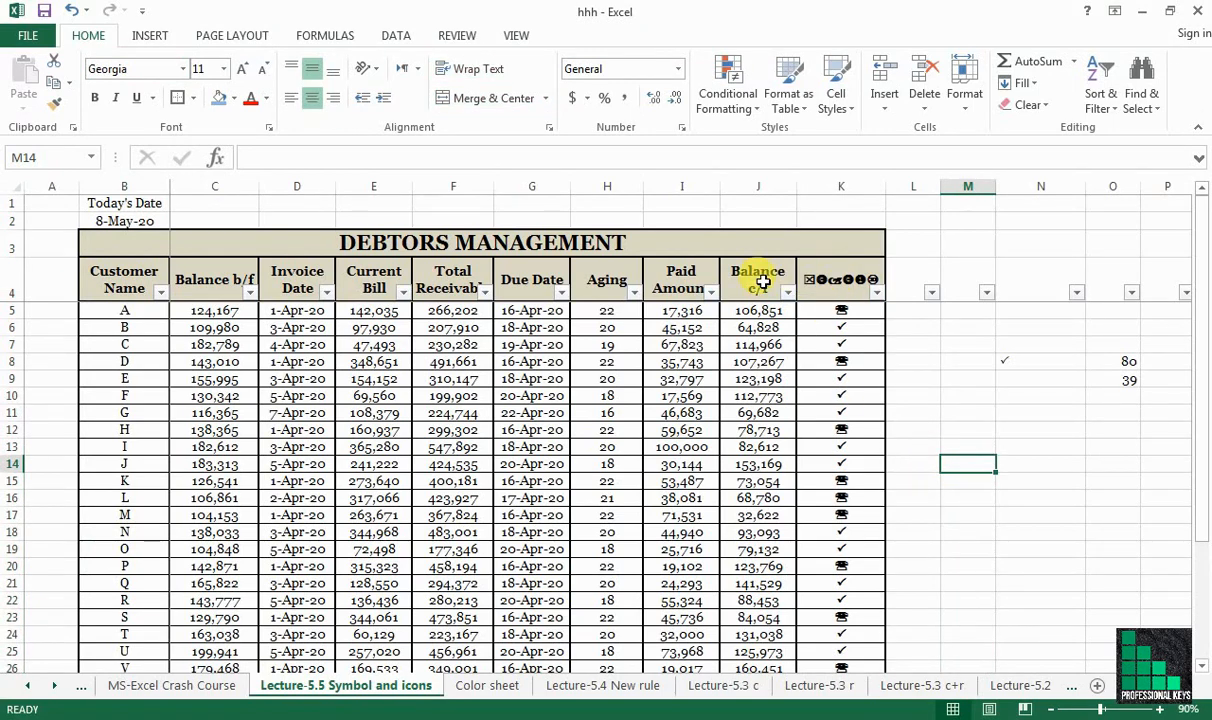
Step: Copy the formatting of the Balance c/f header onto the Status header in K4 with Format Painter
click(762, 283)
click(54, 103)
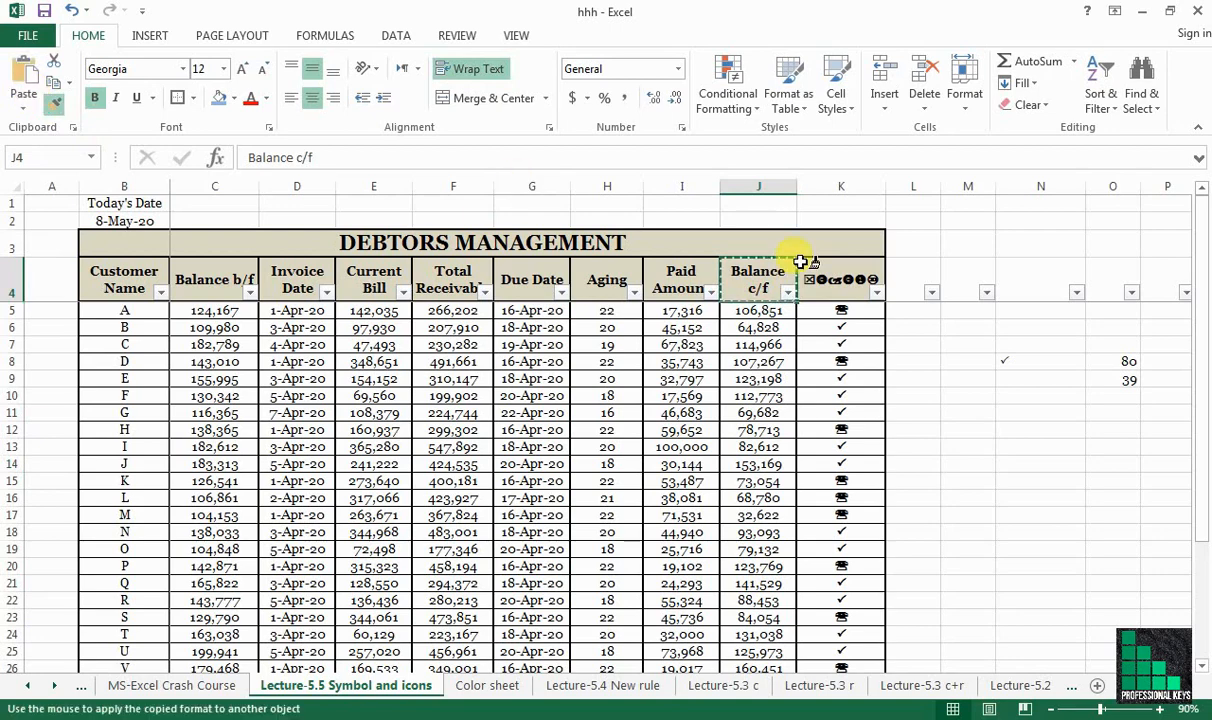
click(815, 276)
click(947, 484)
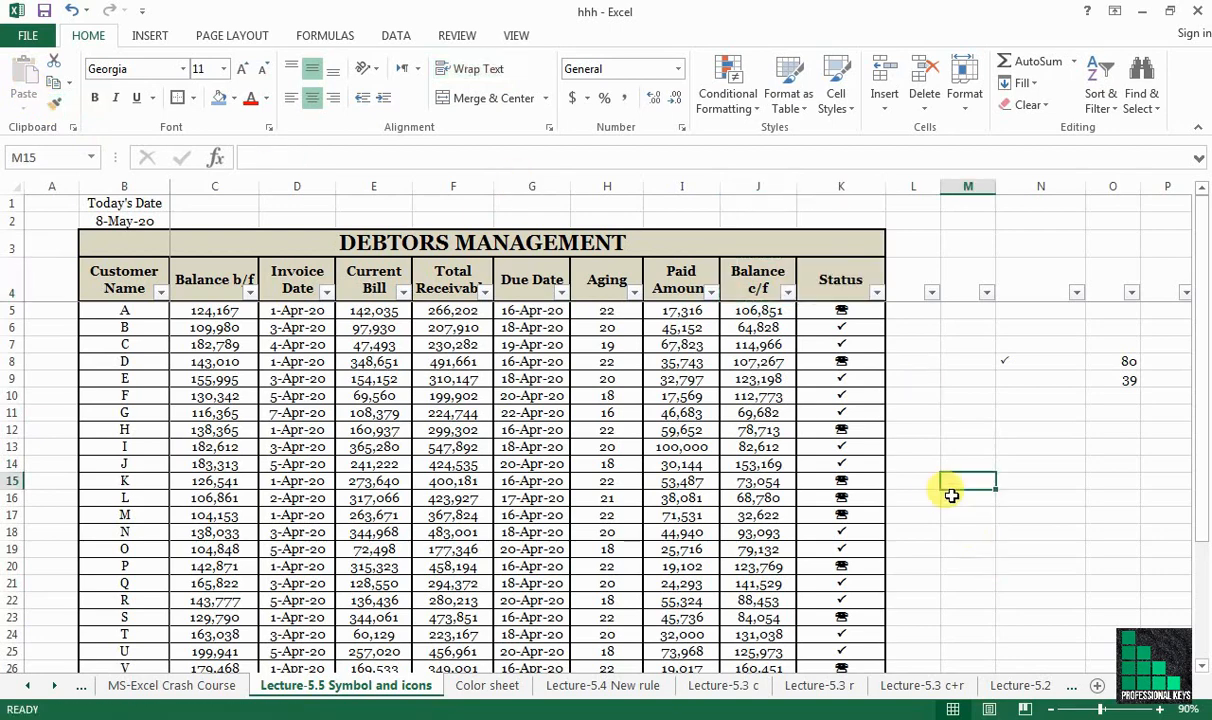
click(858, 398)
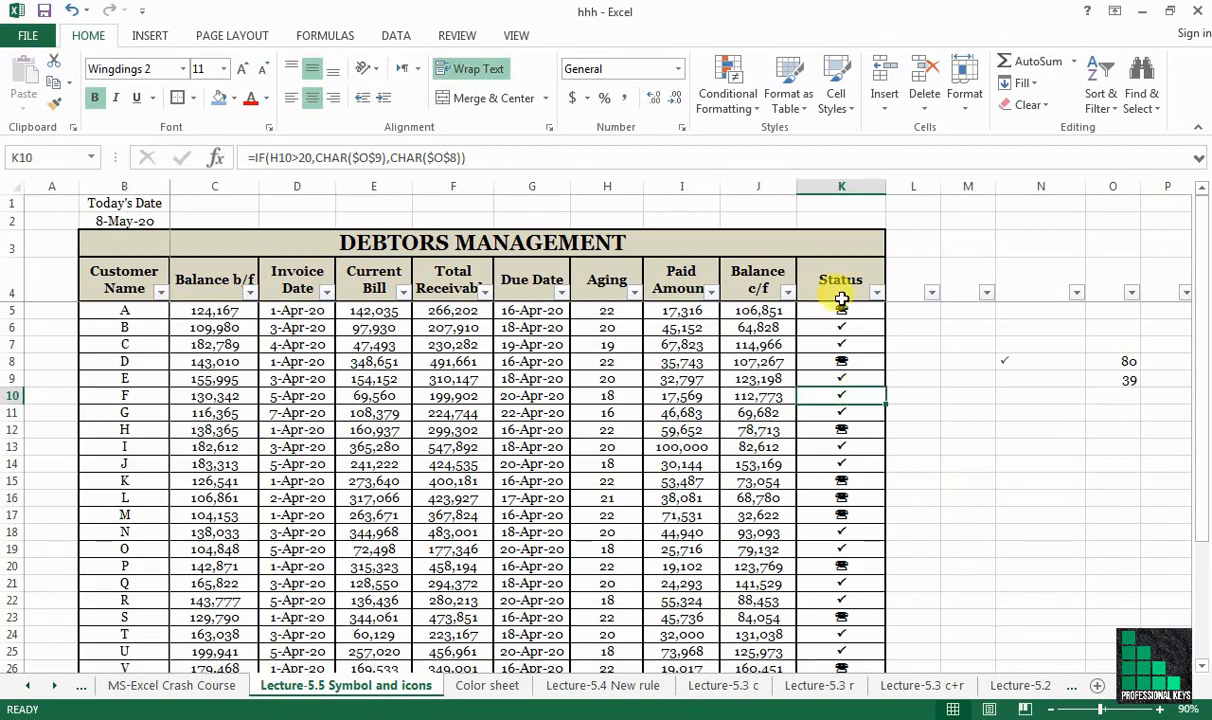
Step: Create a new conditional formatting rule for K5:K30 of the type "Format only cells that contain"
drag(845, 311, 847, 625)
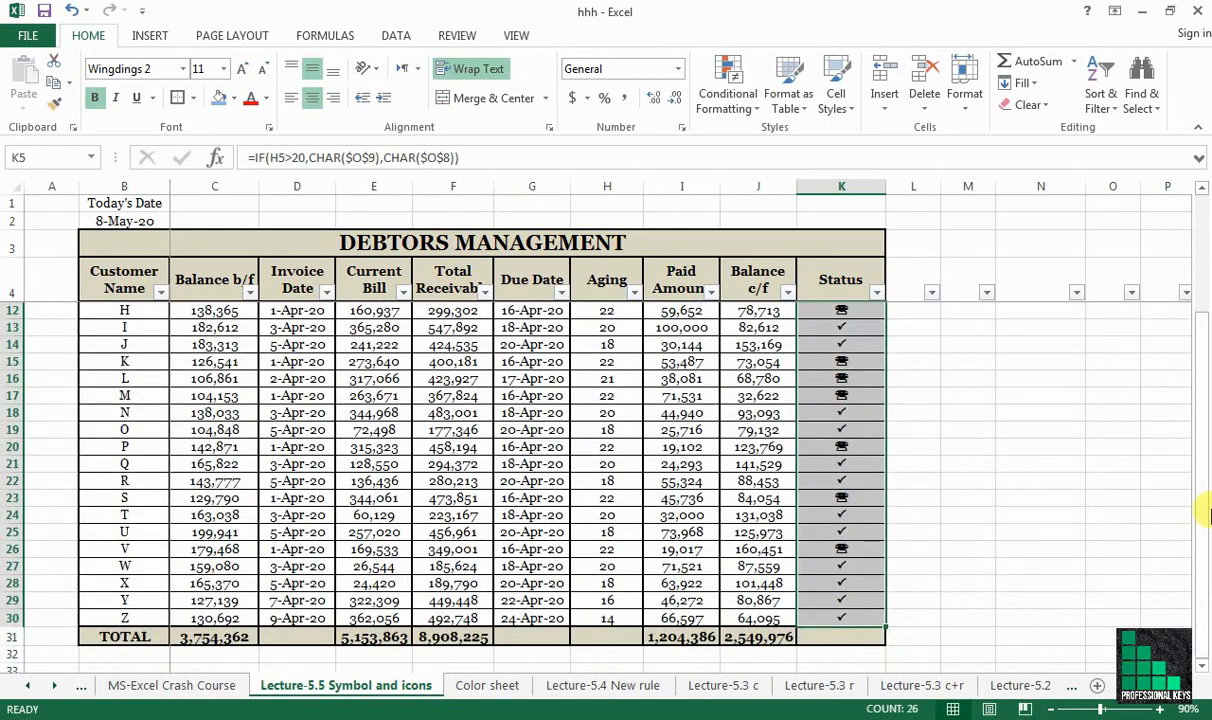
drag(1204, 500, 1204, 240)
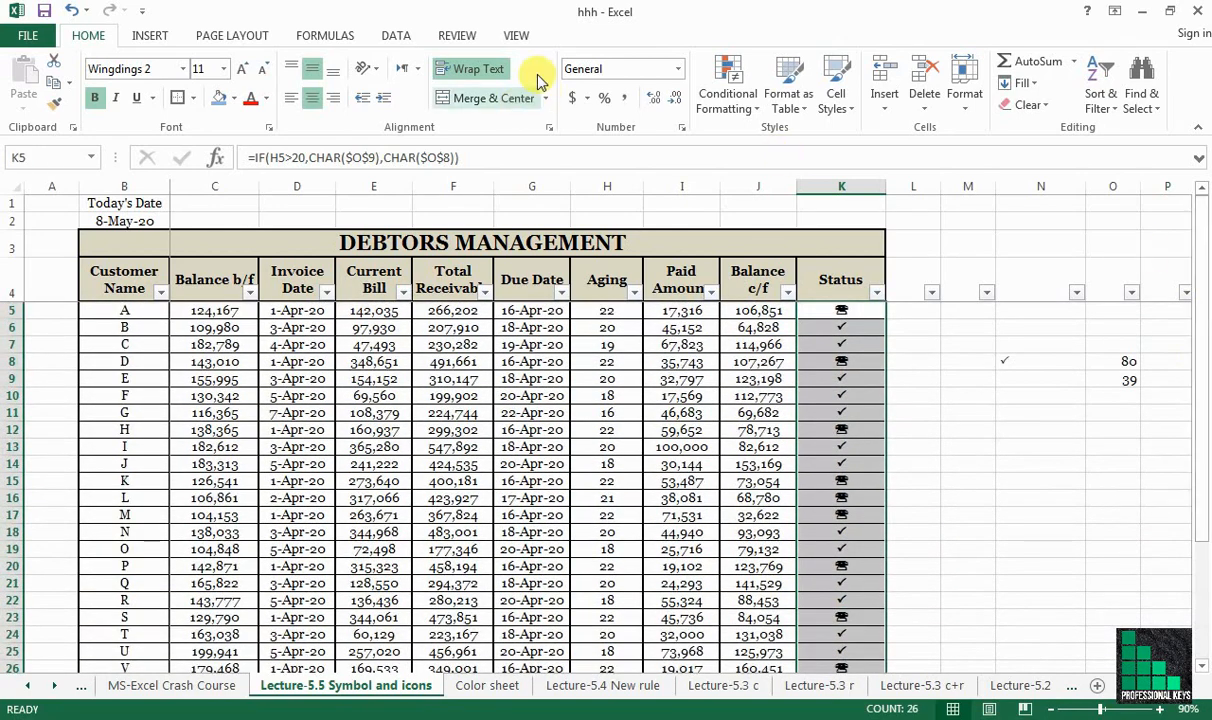
click(724, 85)
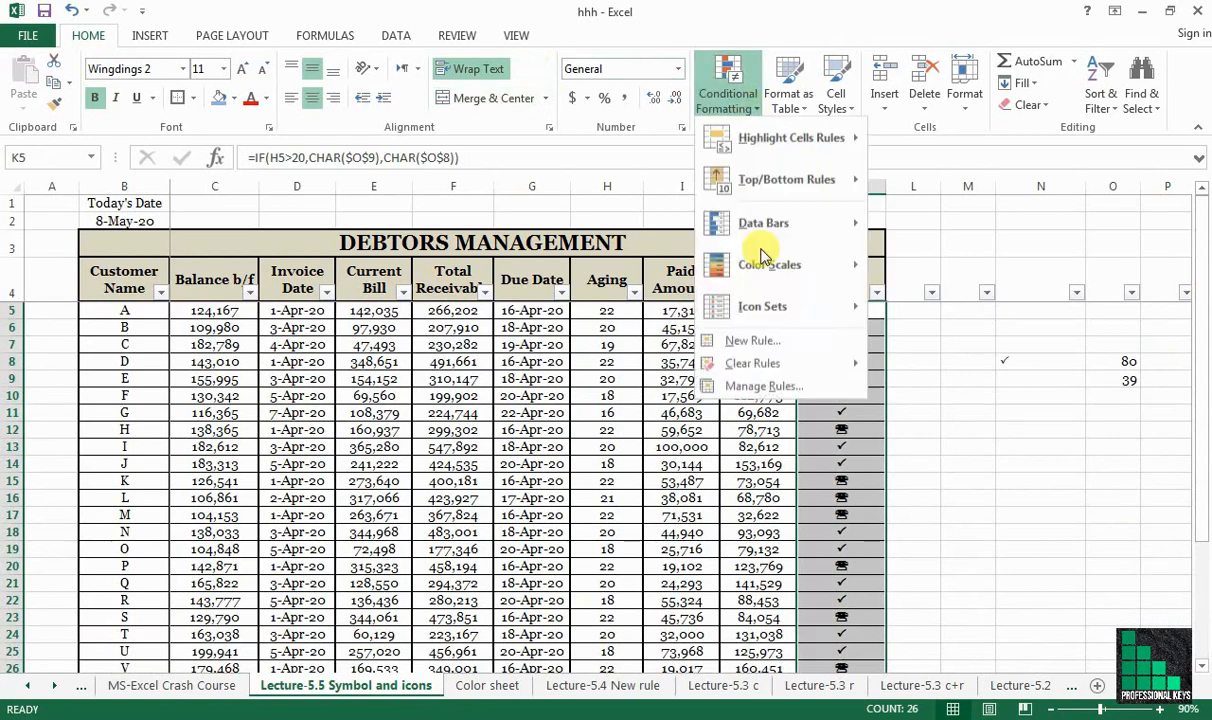
click(762, 342)
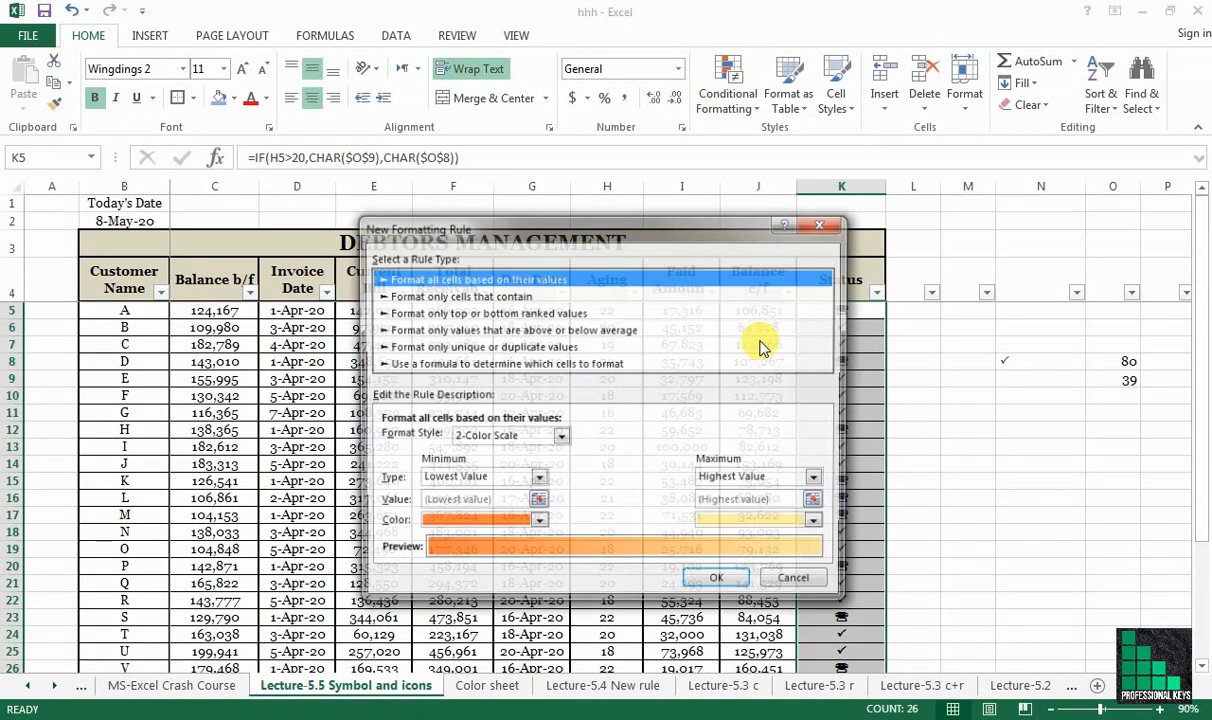
drag(713, 233, 652, 208)
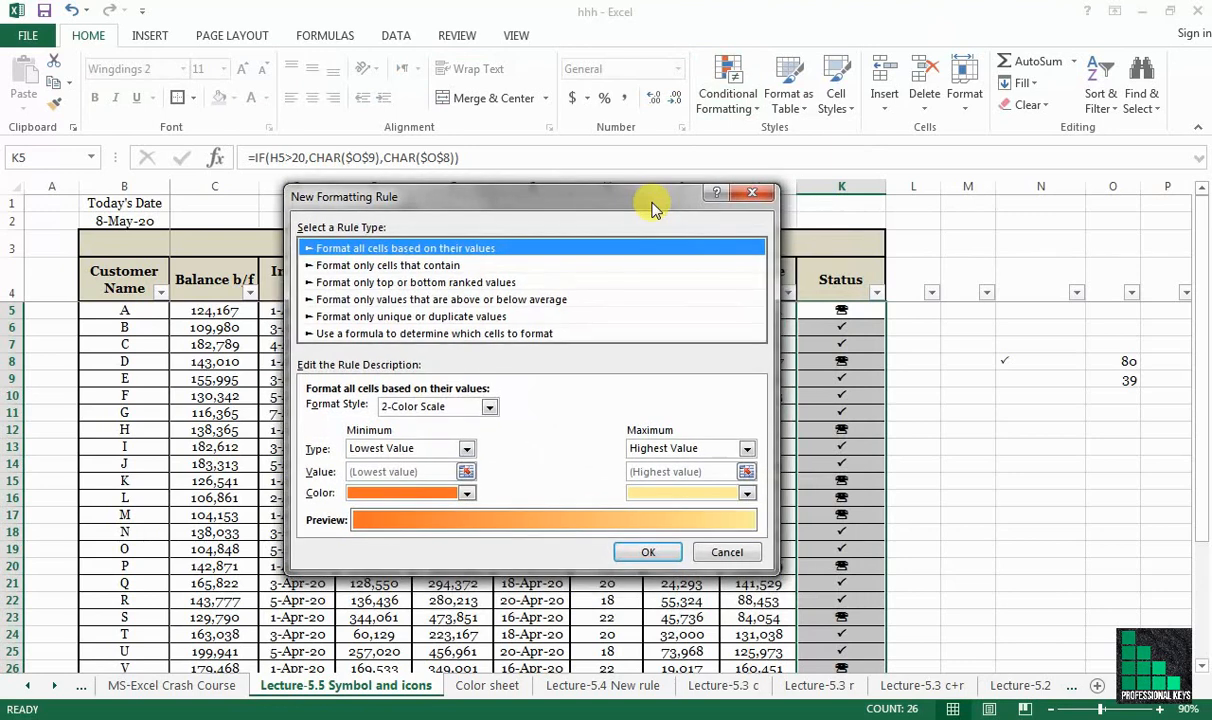
click(343, 266)
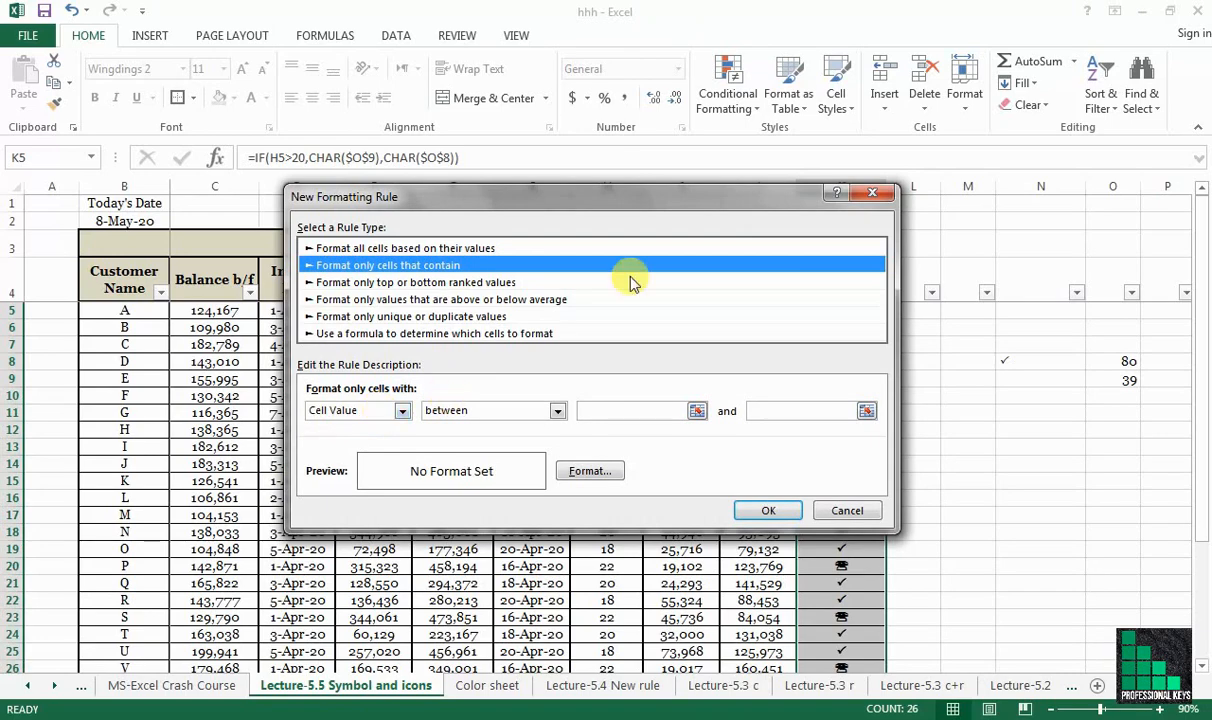
drag(660, 198, 554, 329)
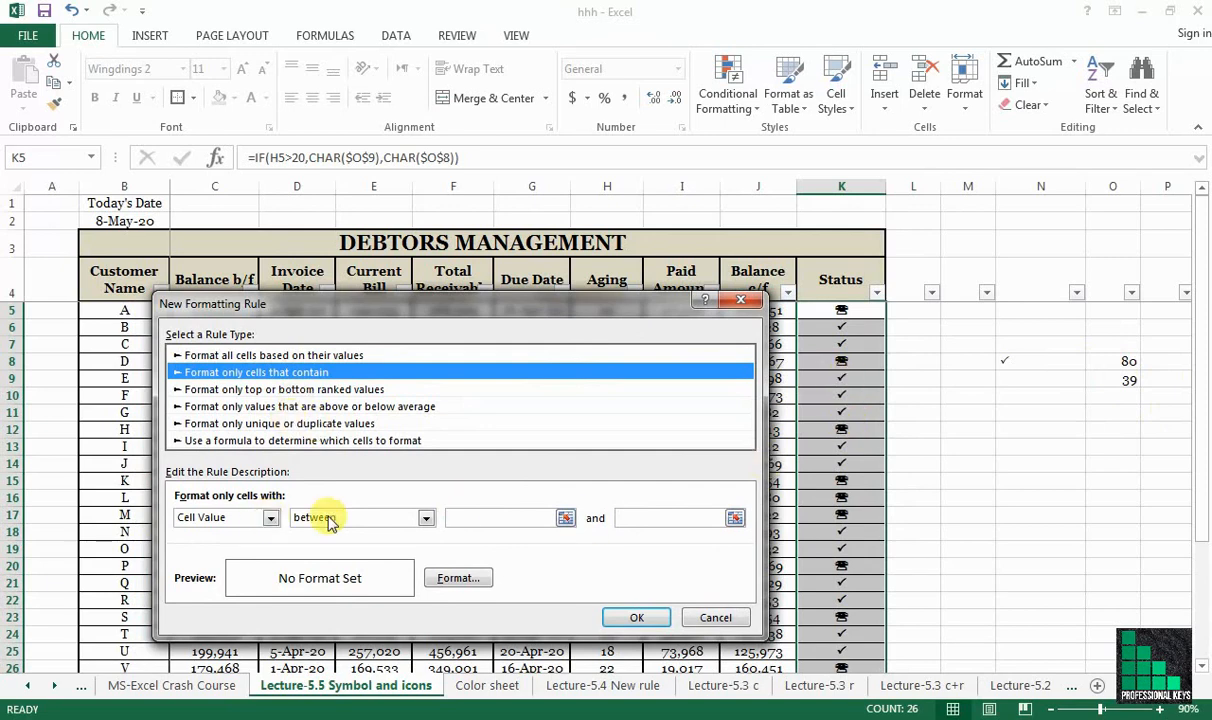
Step: Set the rule's condition to Cell Value equal to =char($O$8), the check mark code
click(270, 518)
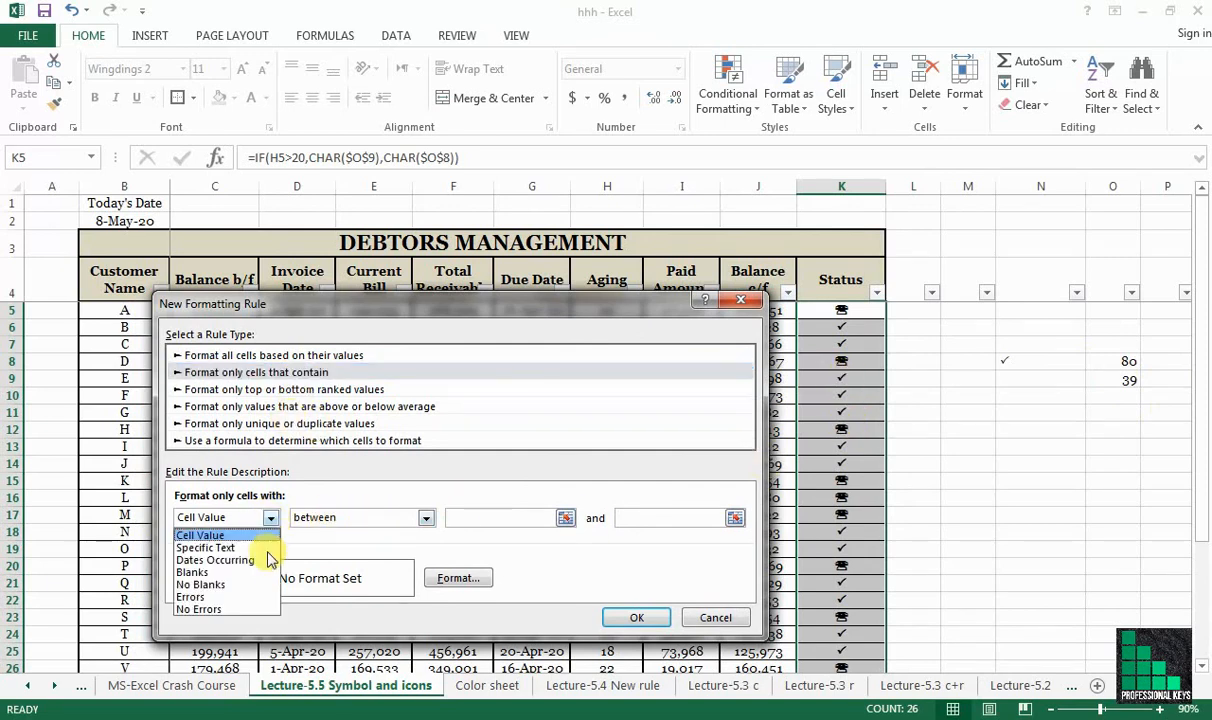
click(241, 540)
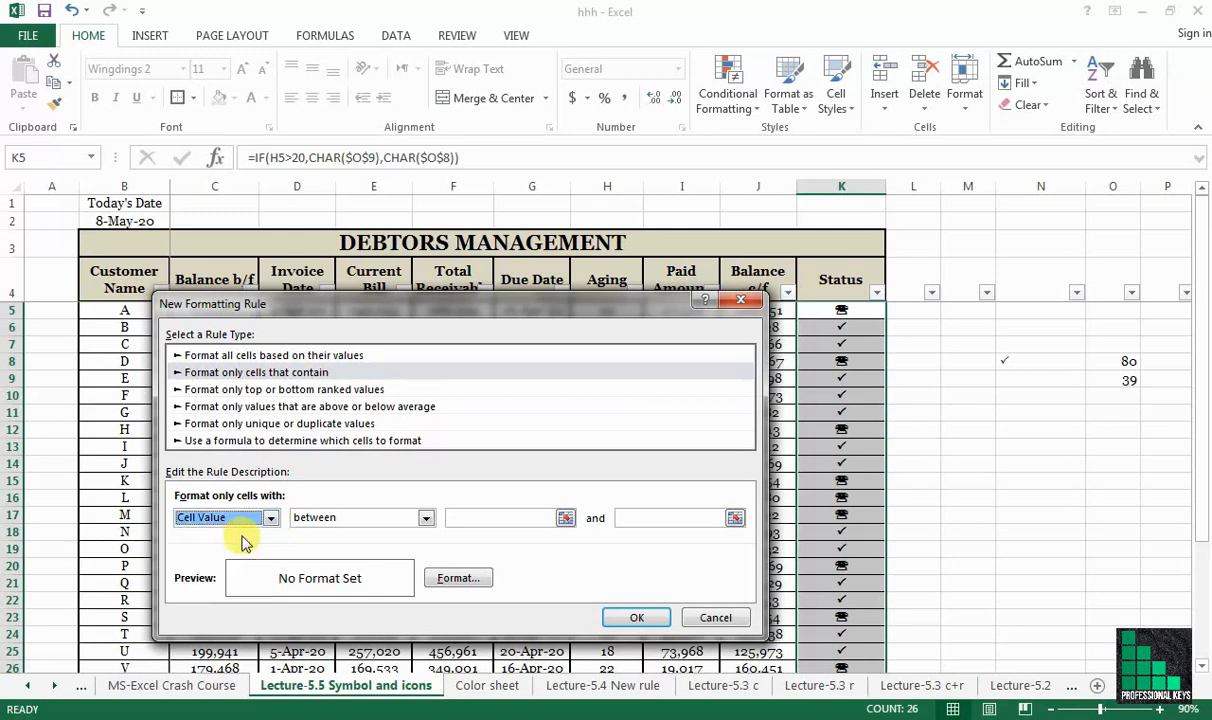
click(427, 519)
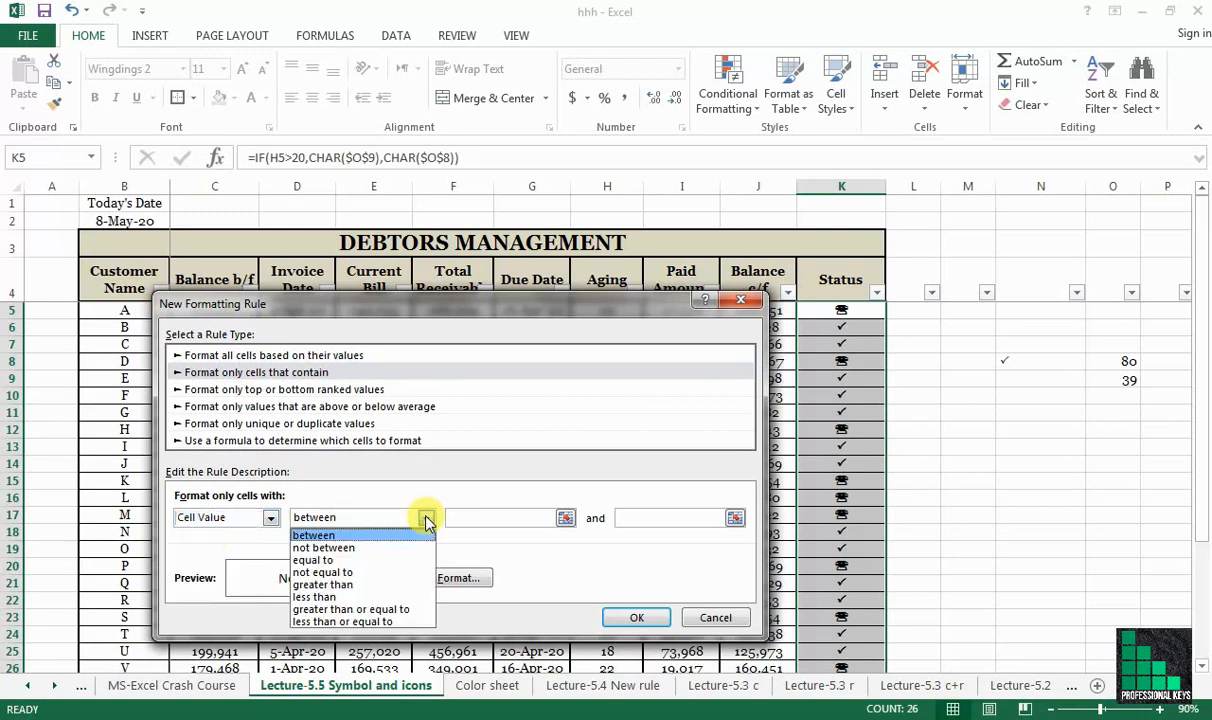
click(362, 560)
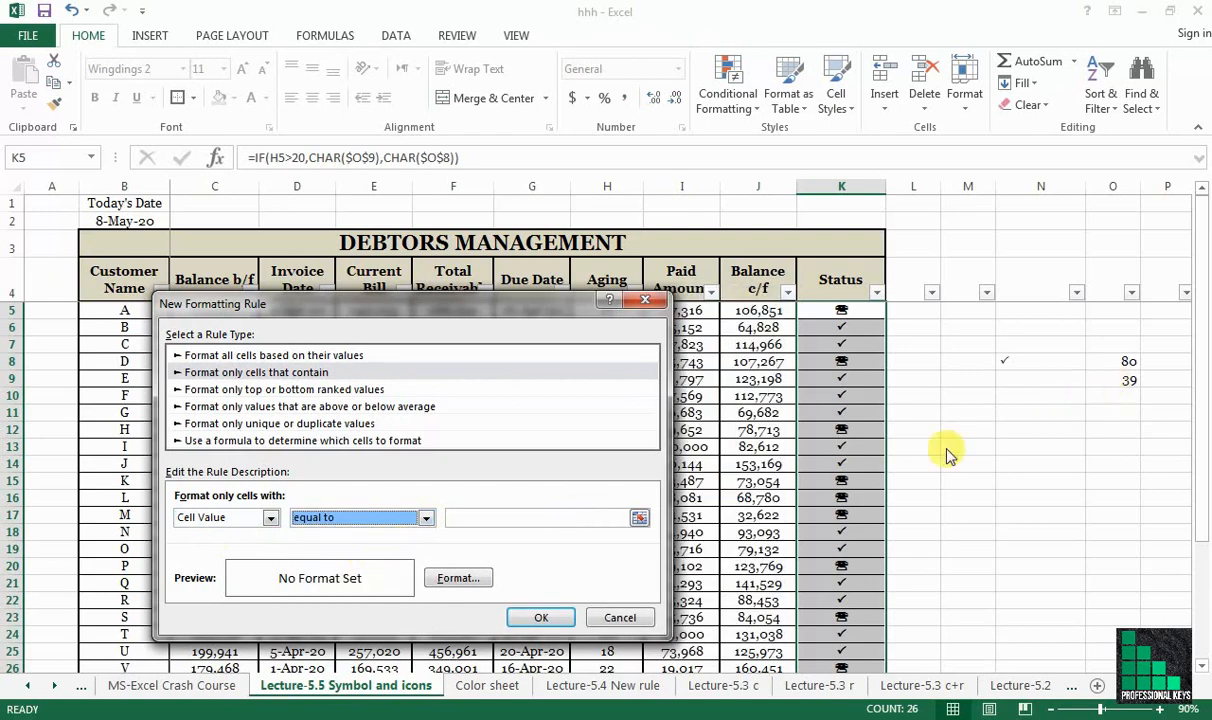
click(475, 518)
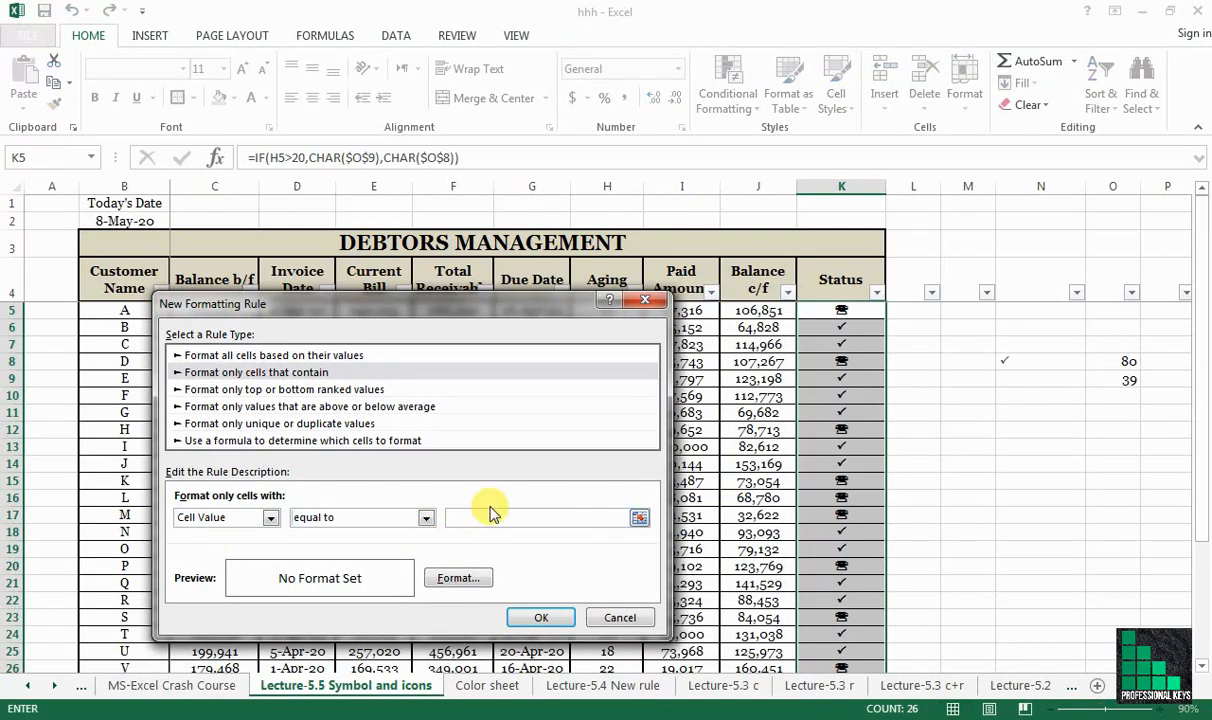
text(=char()
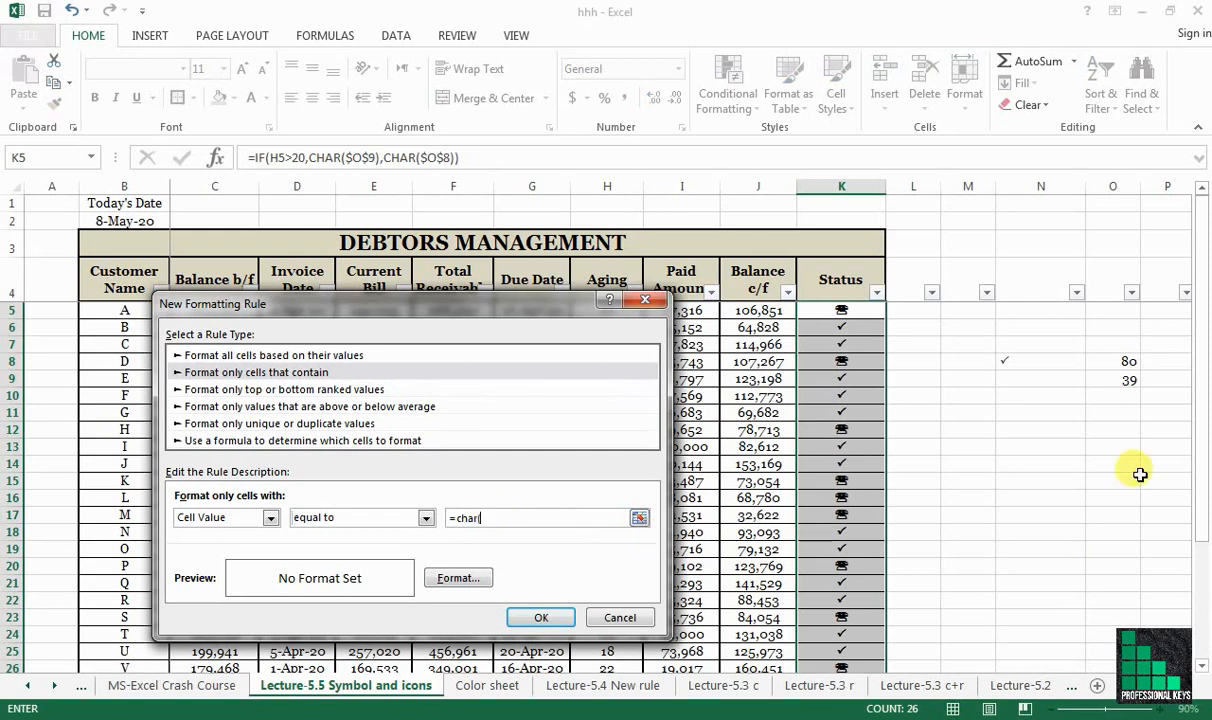
click(1115, 362)
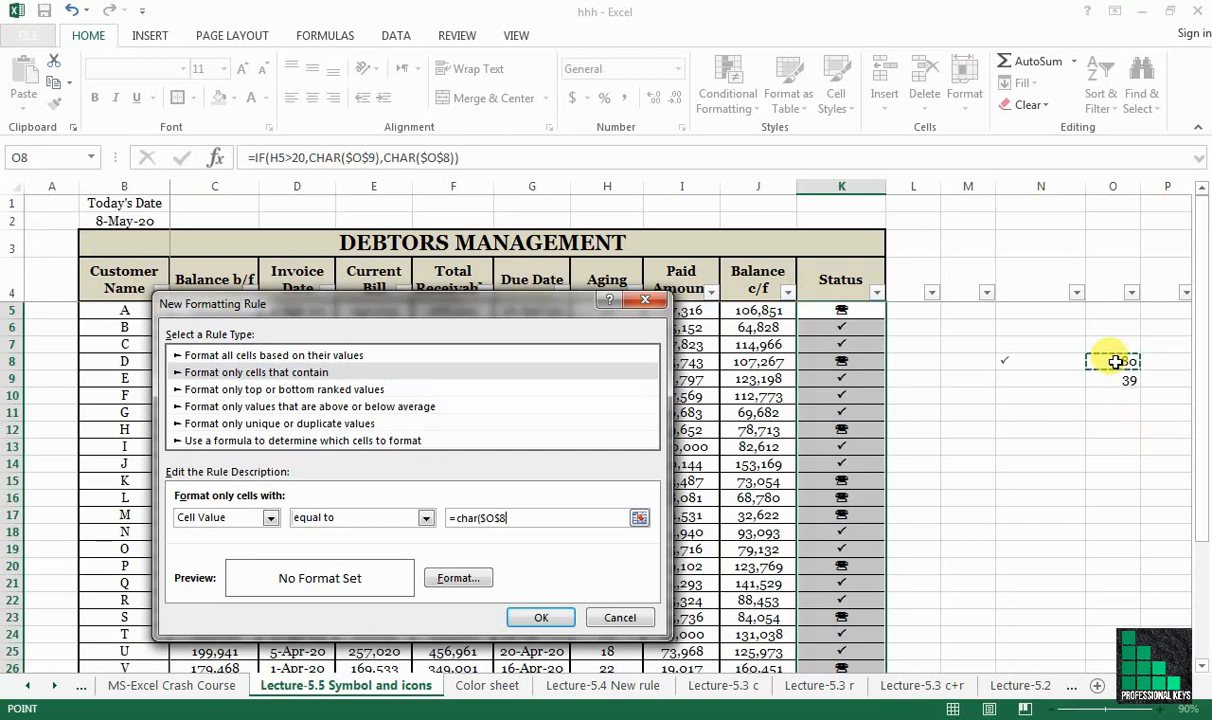
text())
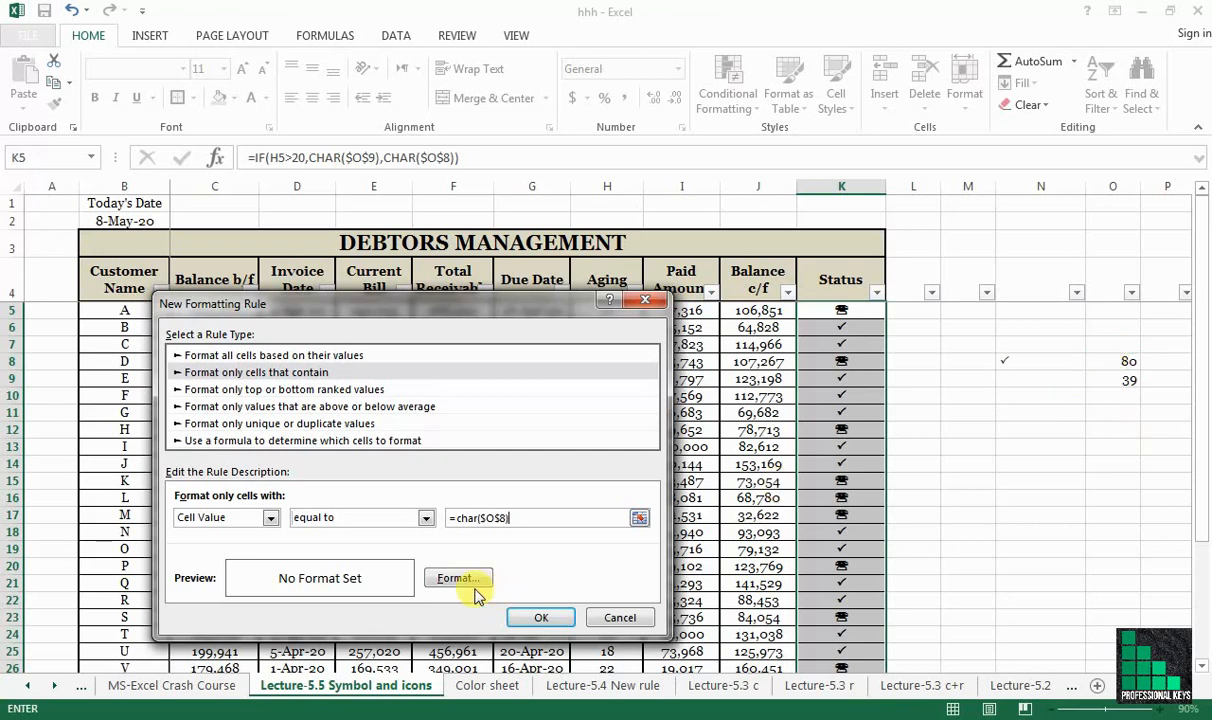
Step: Give the check mark rule a bold, light green font and apply it to the Status cells
click(460, 580)
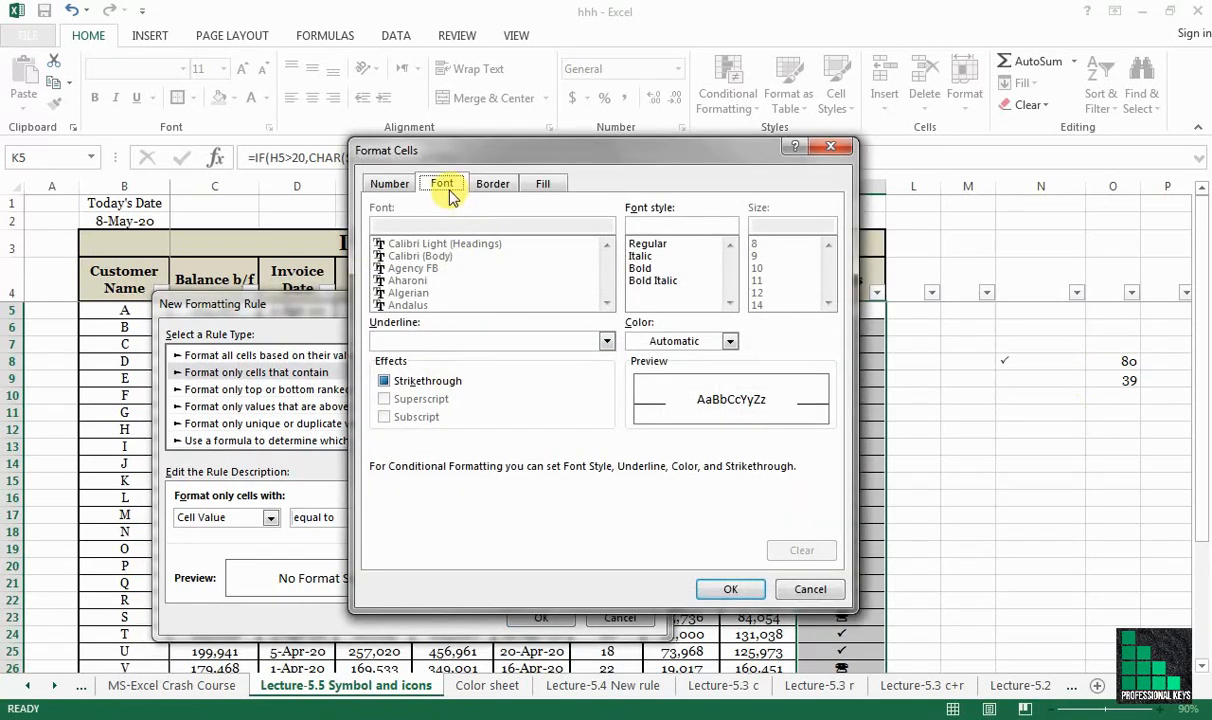
click(638, 268)
click(543, 183)
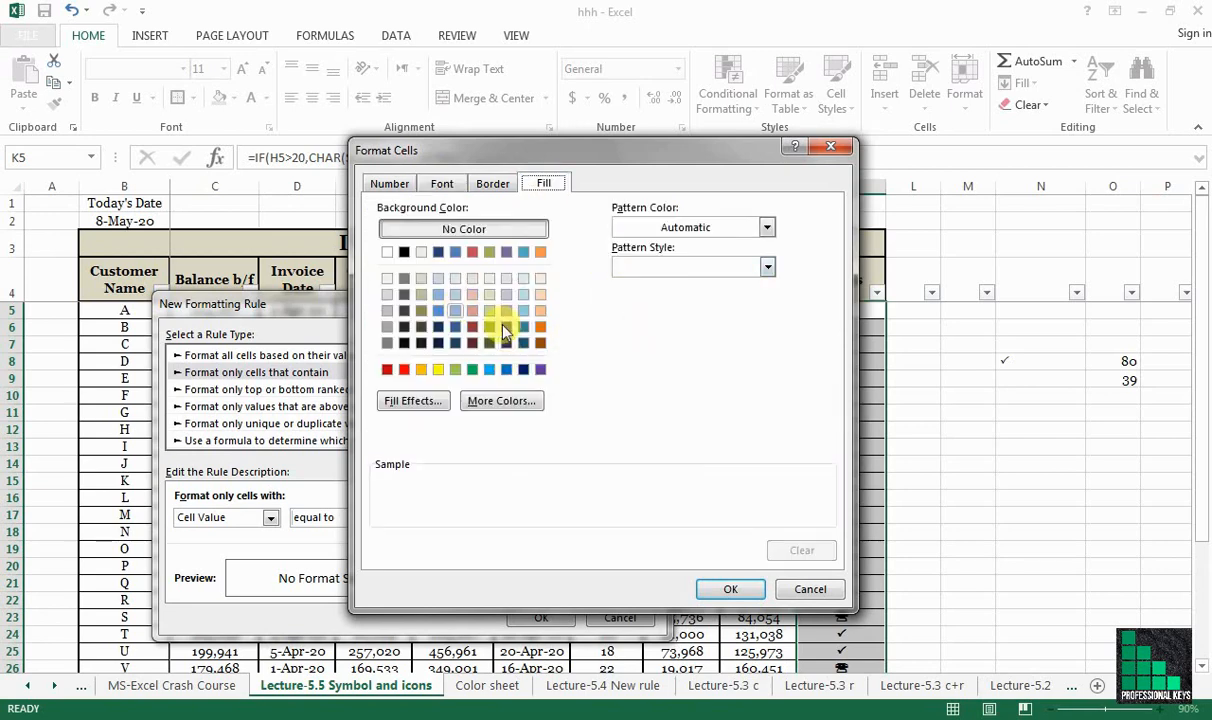
click(443, 186)
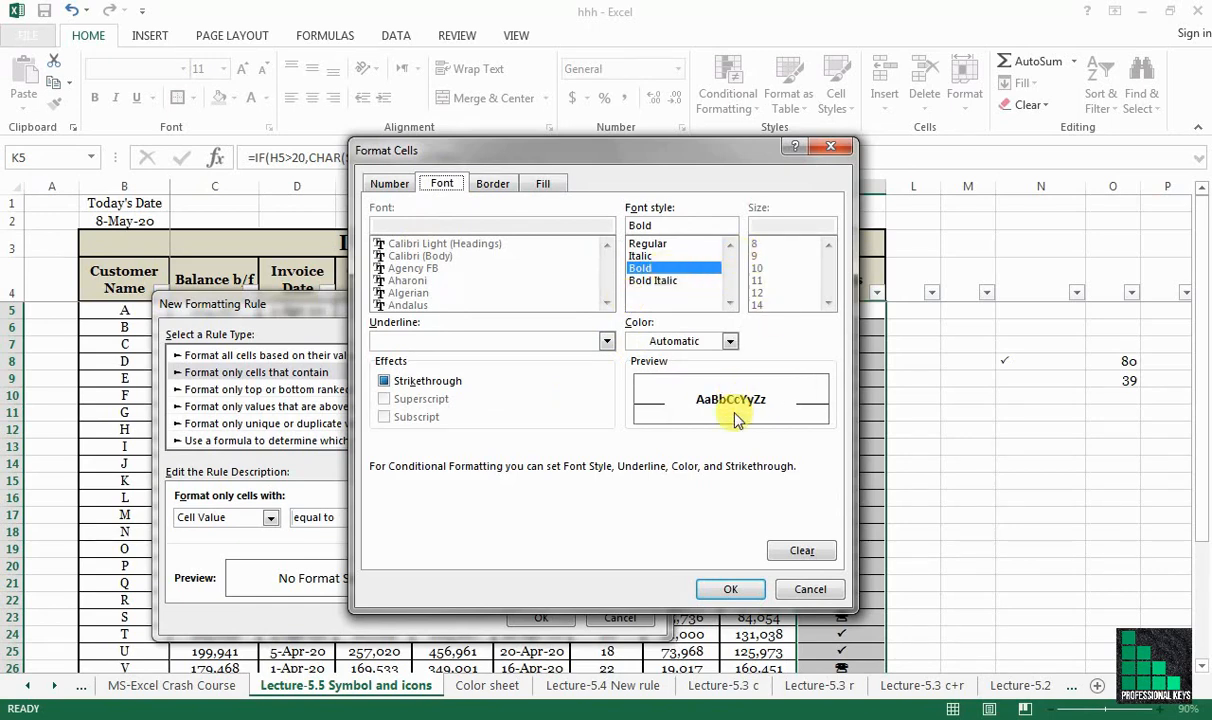
click(728, 341)
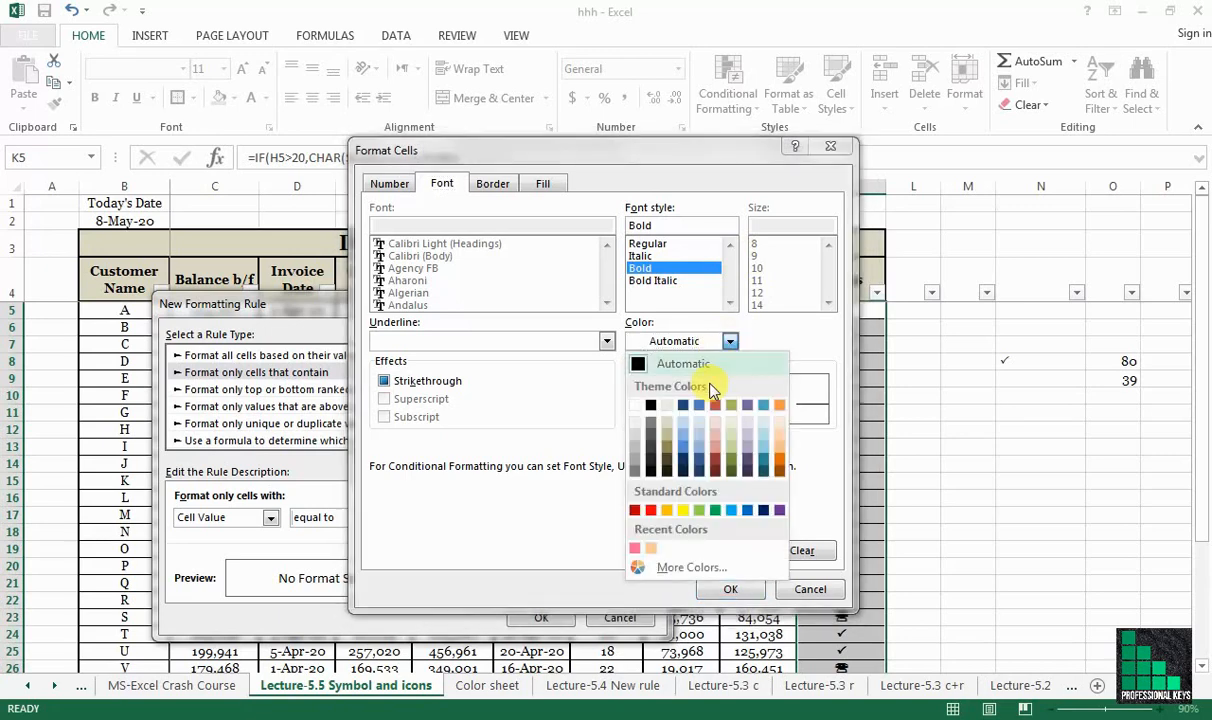
click(714, 510)
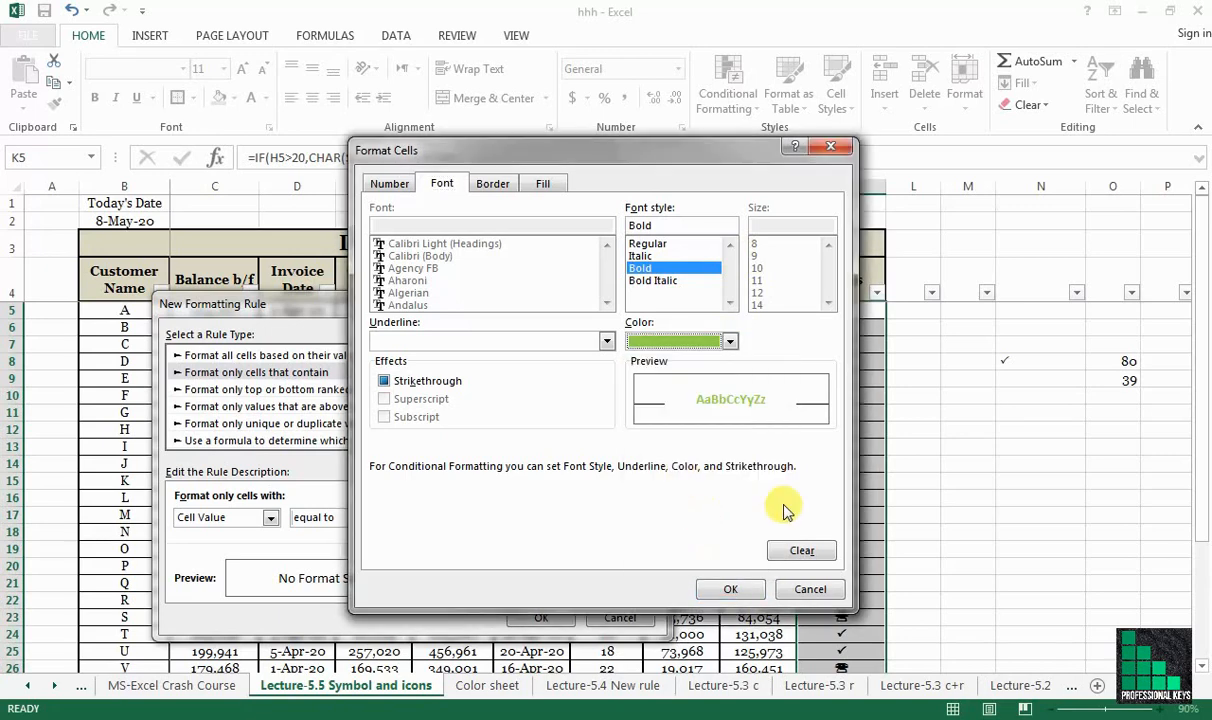
click(734, 589)
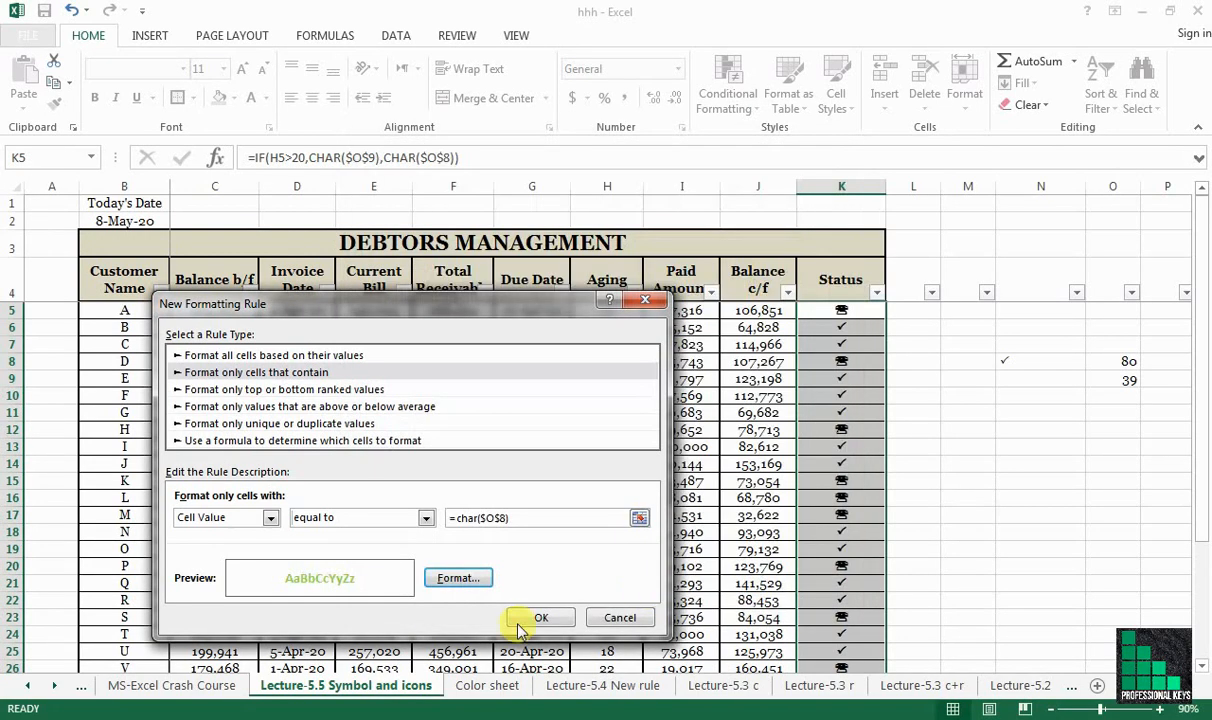
click(530, 619)
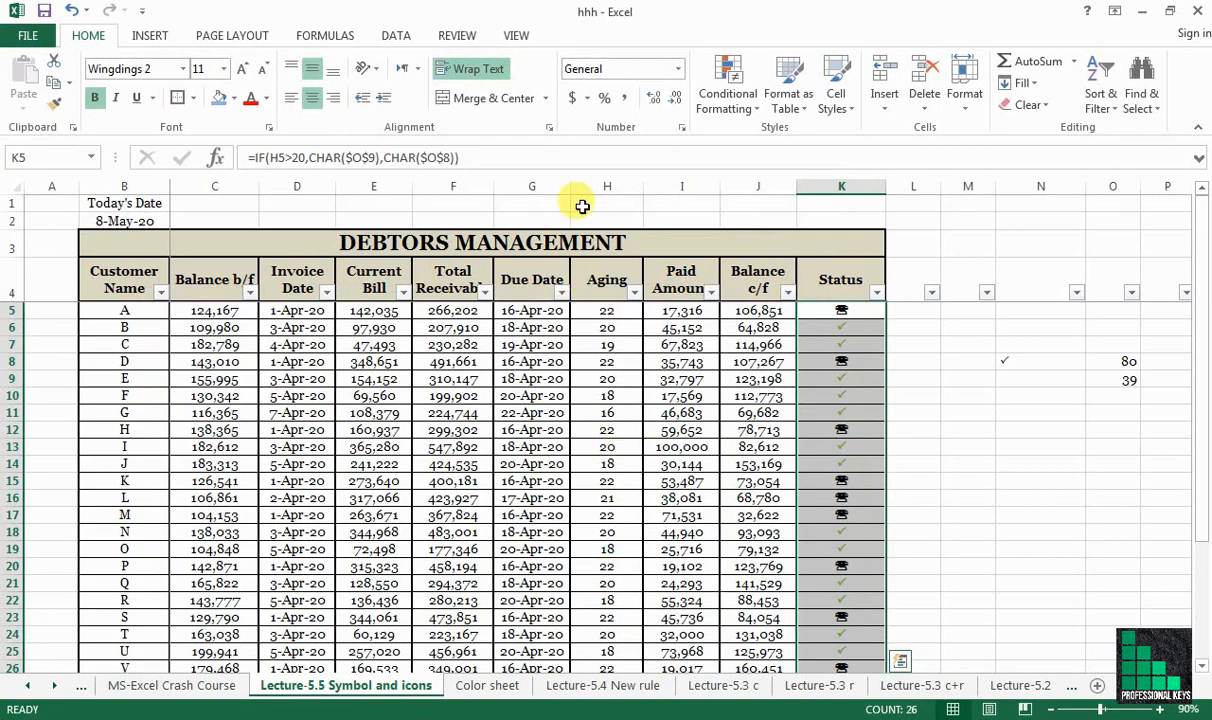
Step: Create another conditional formatting rule for the Status cells of the type "Format only cells that contain"
click(737, 112)
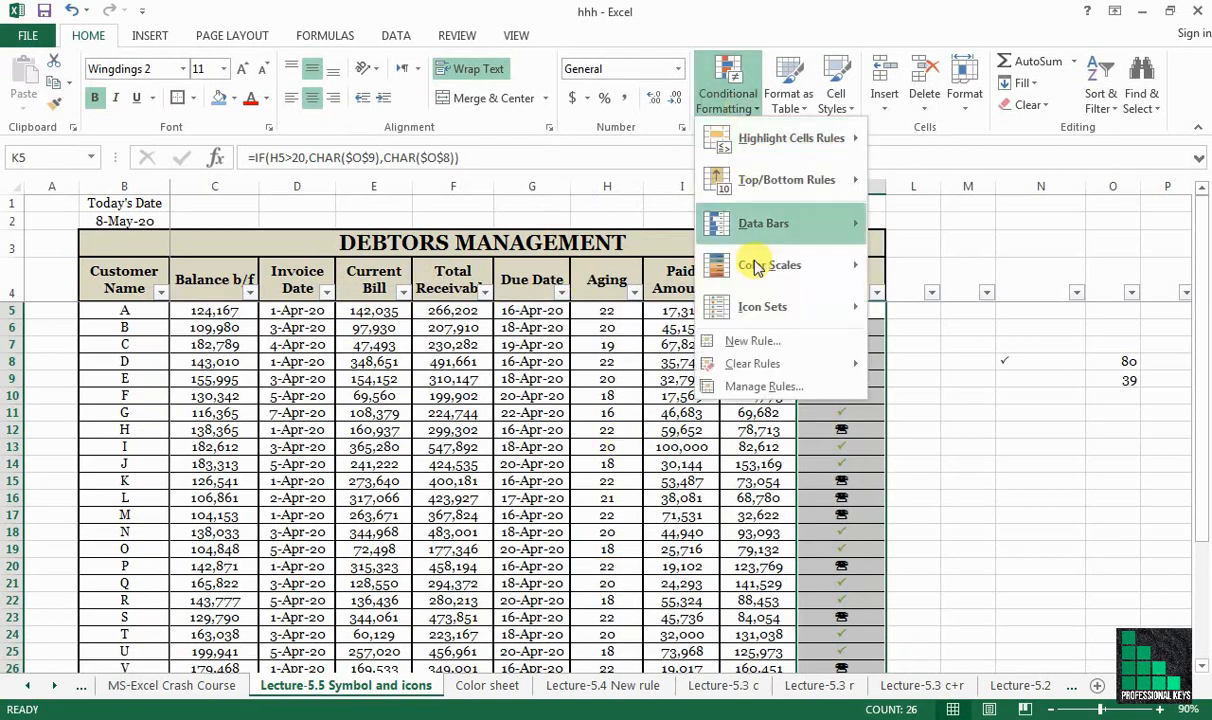
click(762, 341)
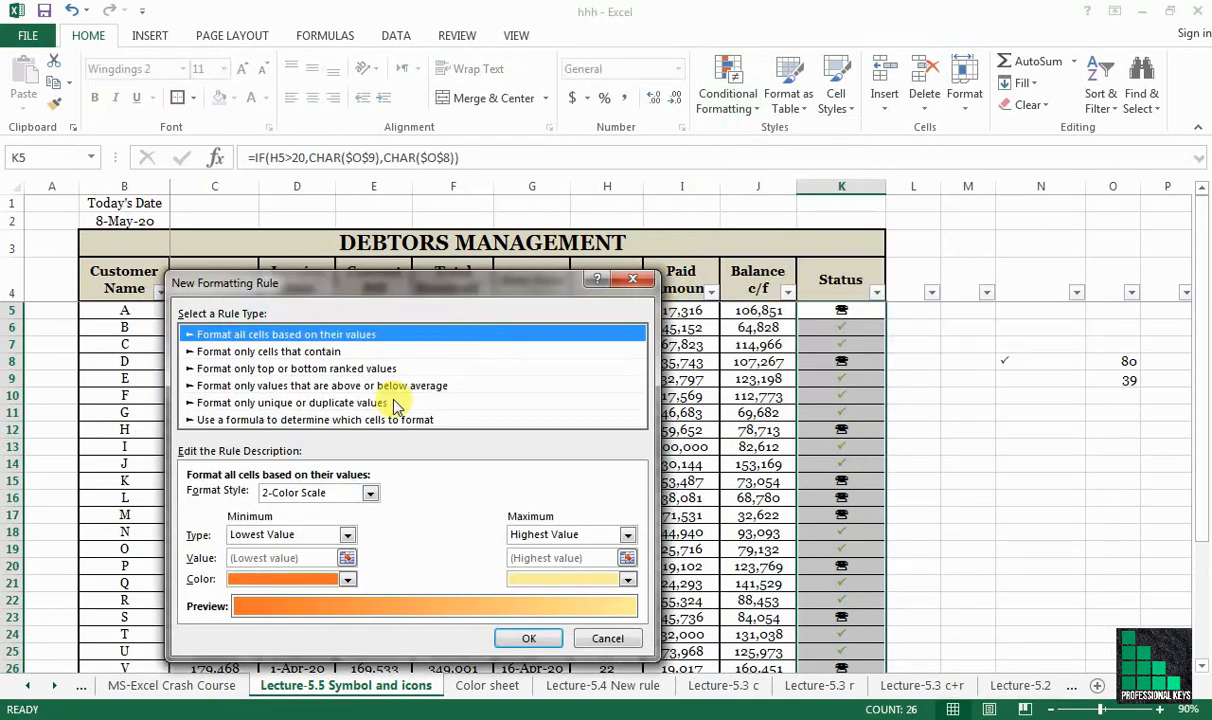
click(283, 352)
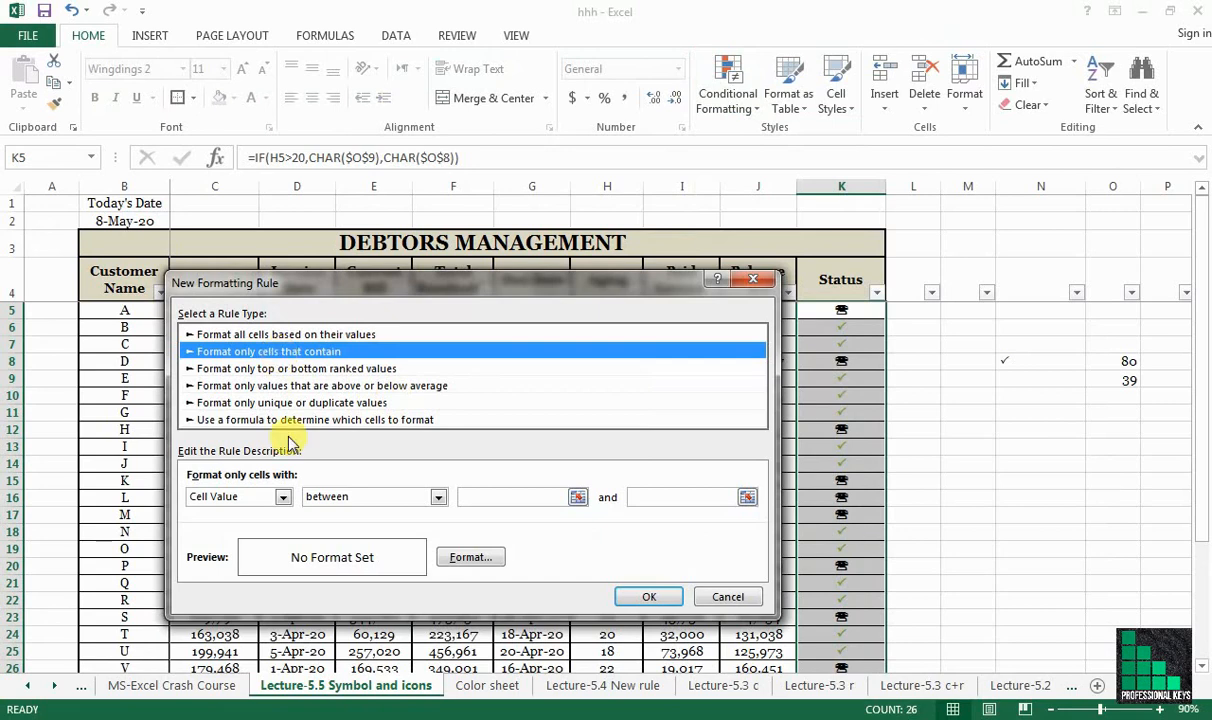
Step: Set the rule's condition to Cell Value equal to =char($O$9), the telephone symbol code
click(440, 499)
click(378, 540)
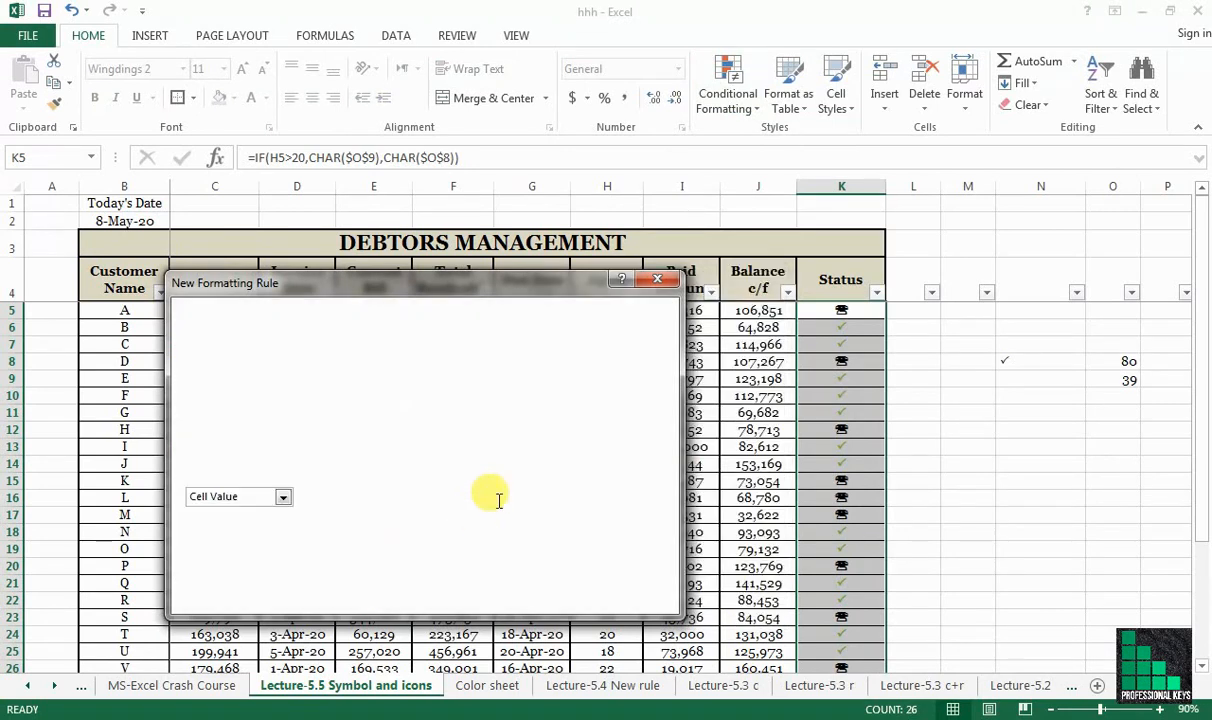
click(492, 499)
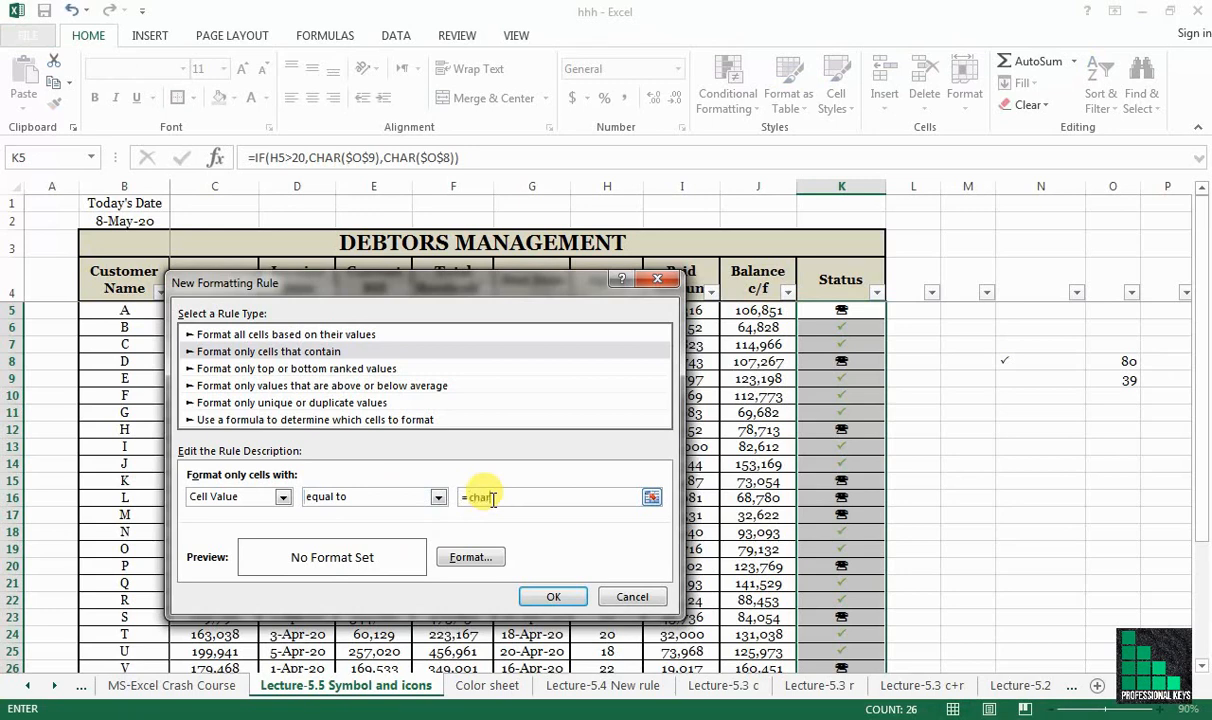
text(=char()
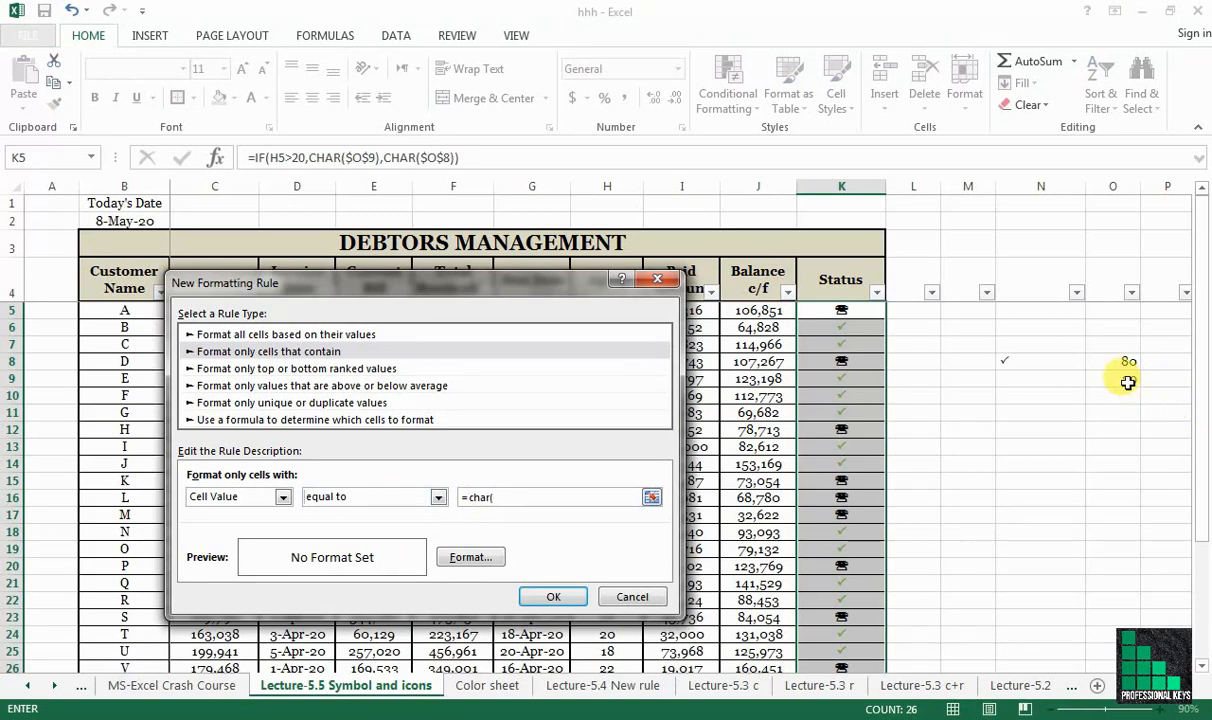
click(1126, 381)
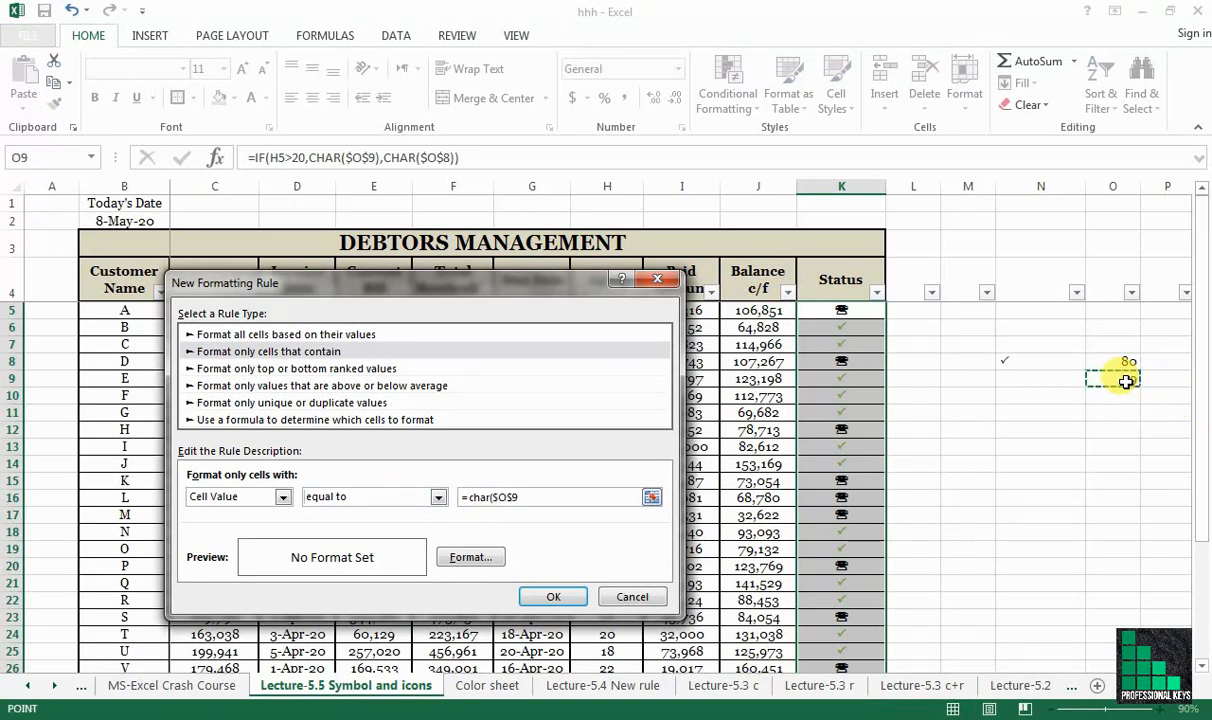
text())
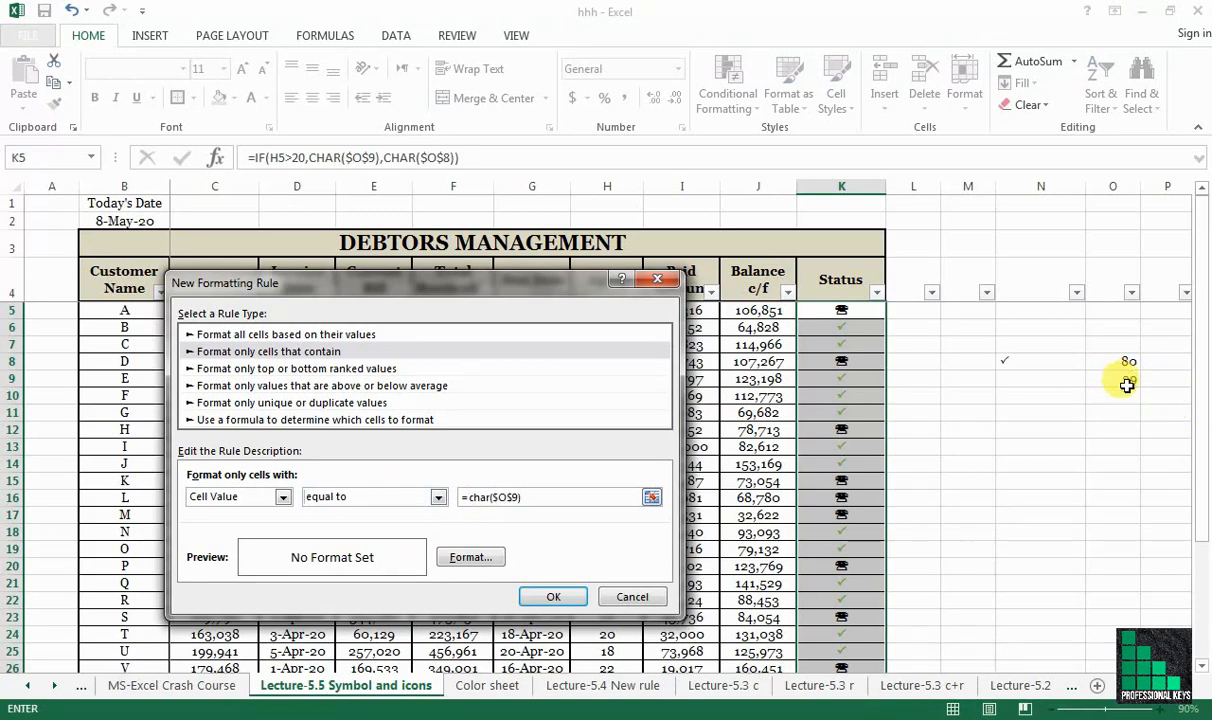
Step: Give the telephone symbol rule a bold, red font and apply it to the Status cells
click(480, 559)
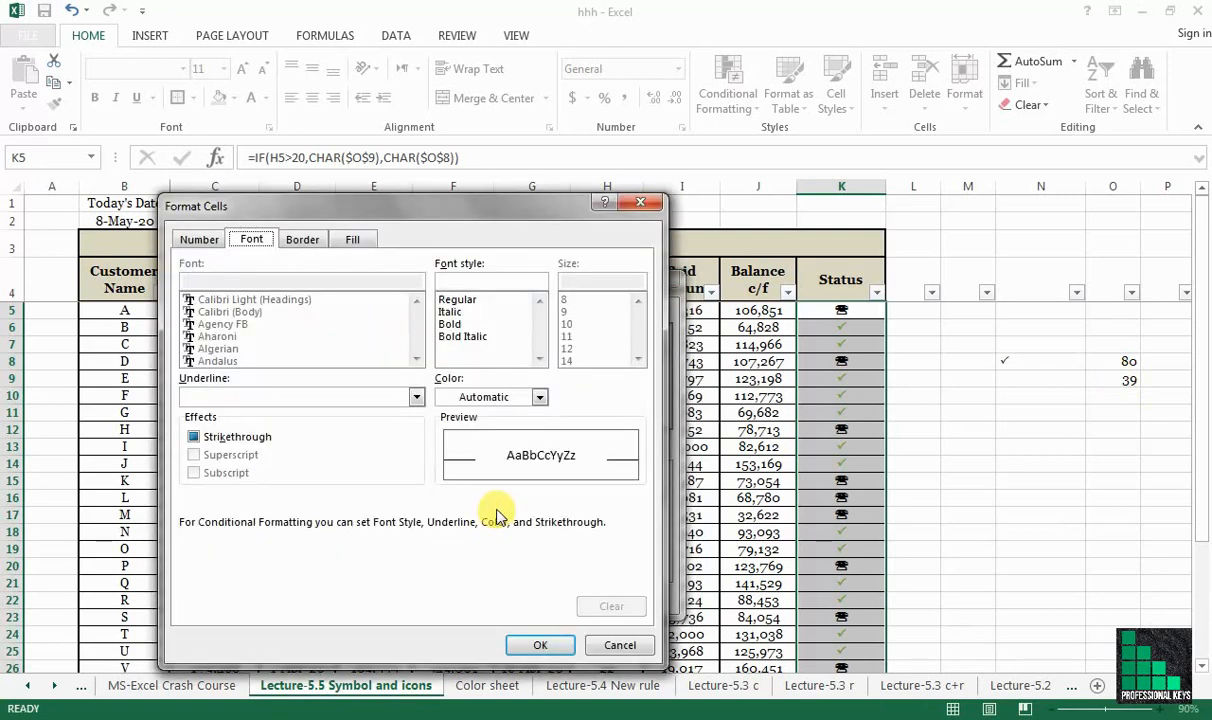
click(450, 324)
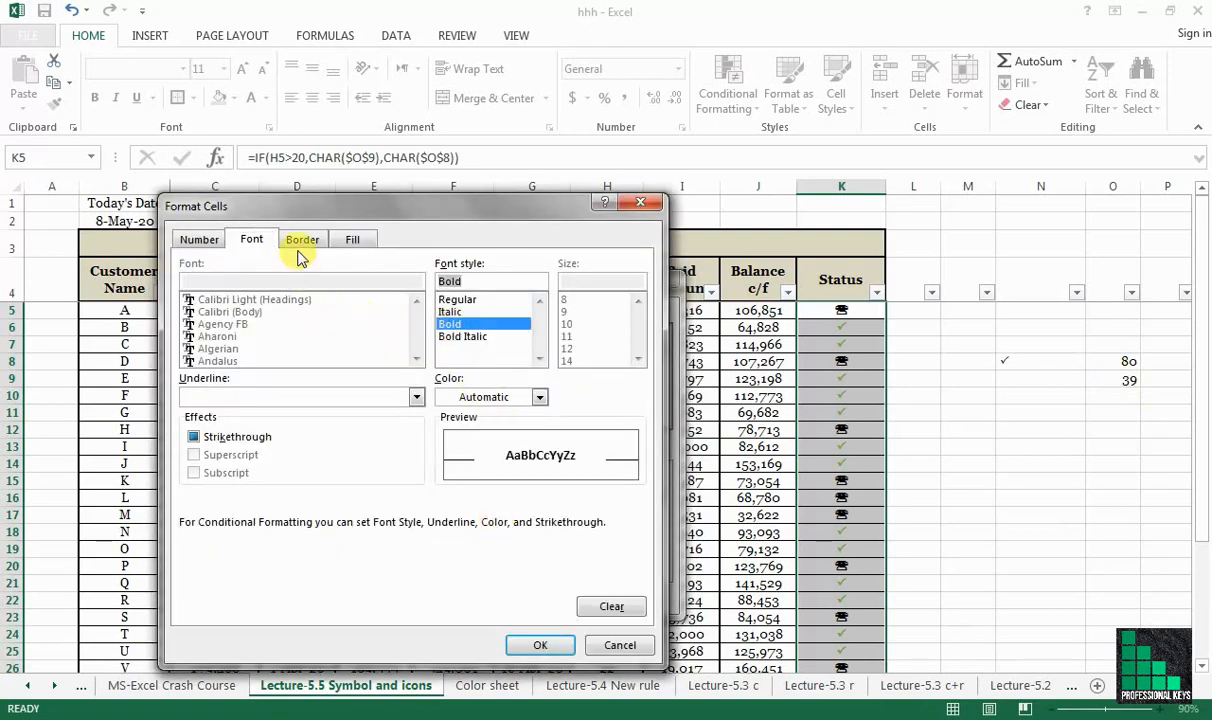
click(538, 397)
click(460, 566)
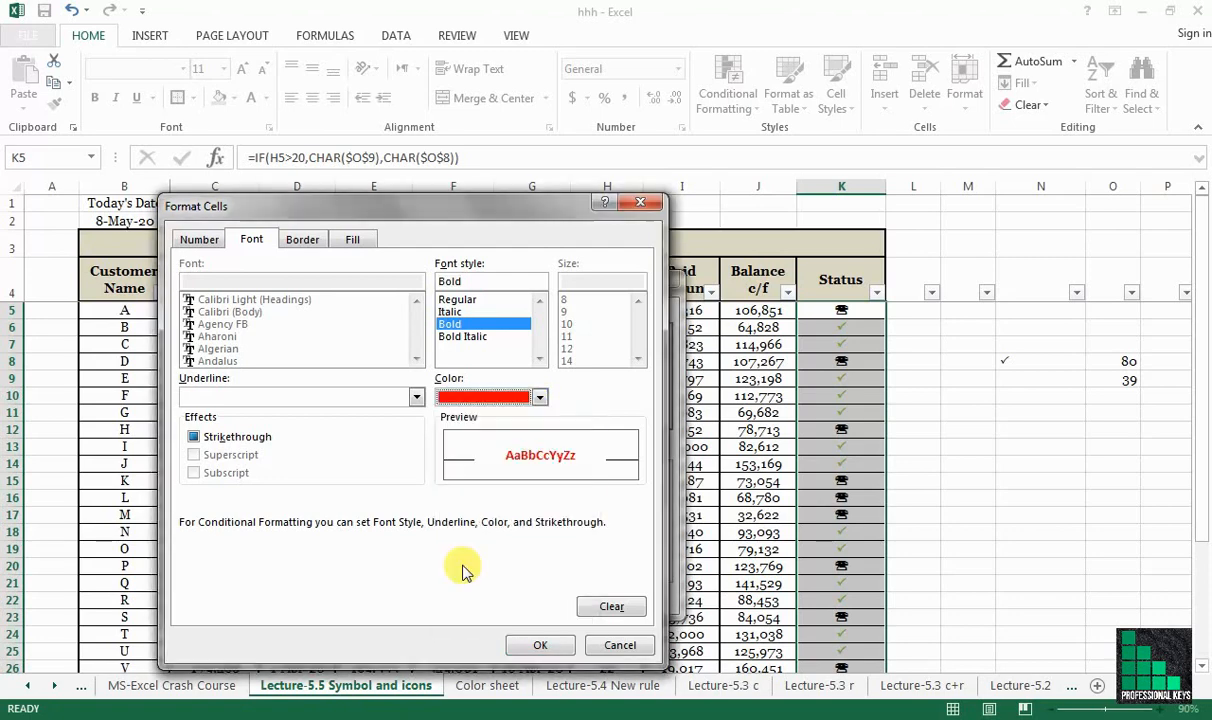
click(541, 645)
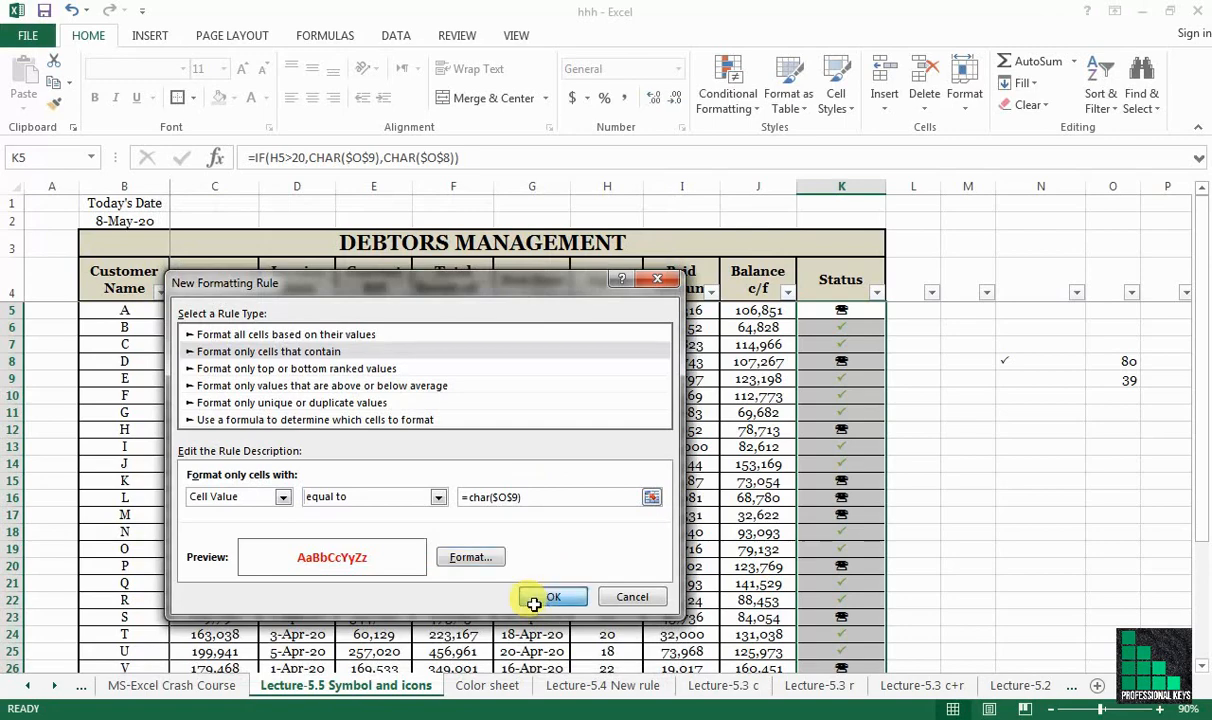
click(545, 600)
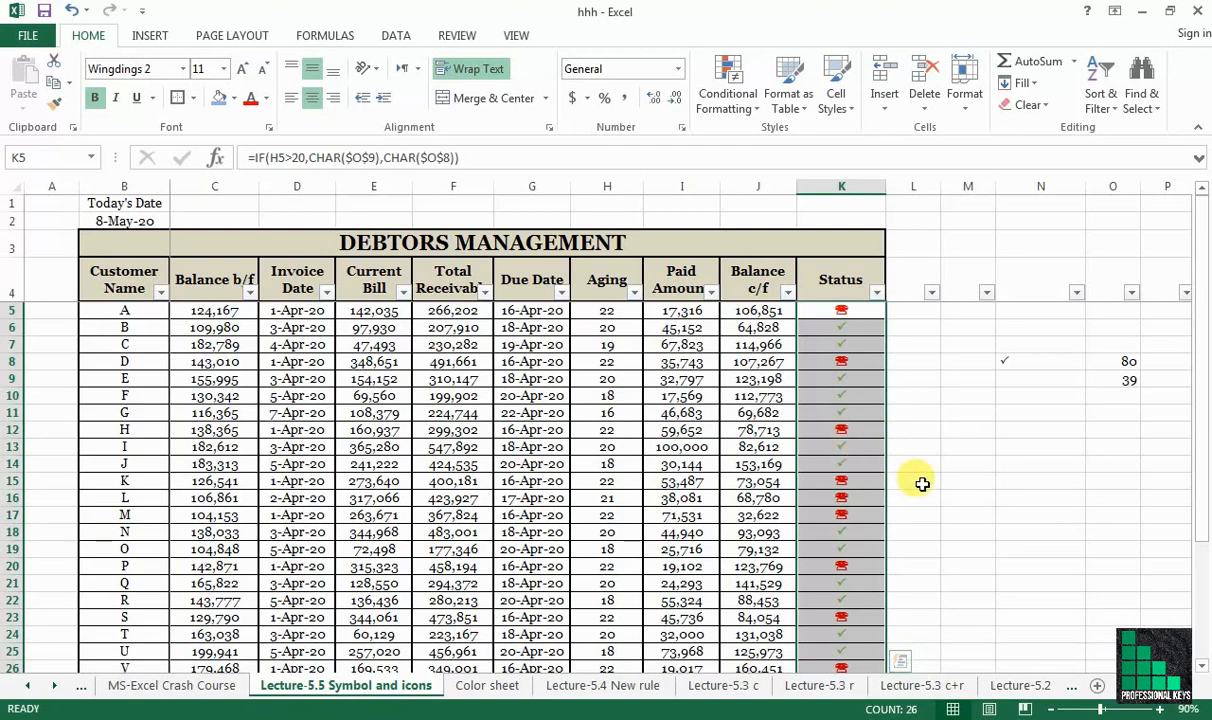
click(972, 496)
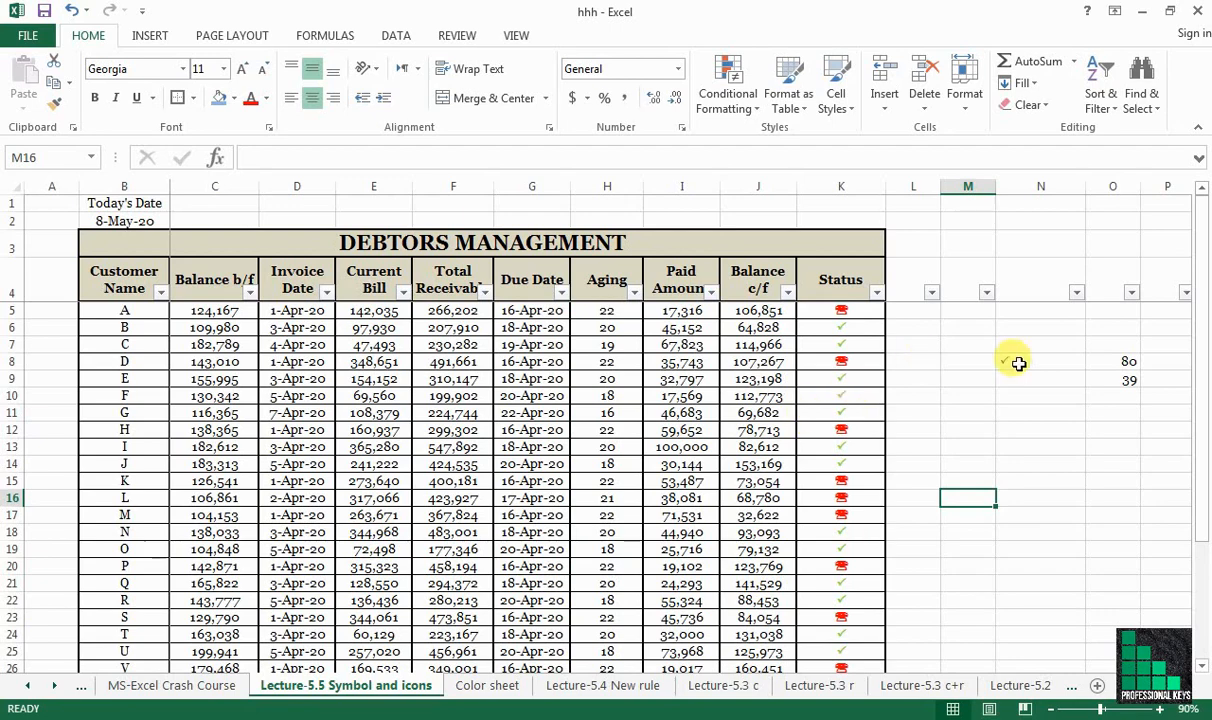
click(850, 326)
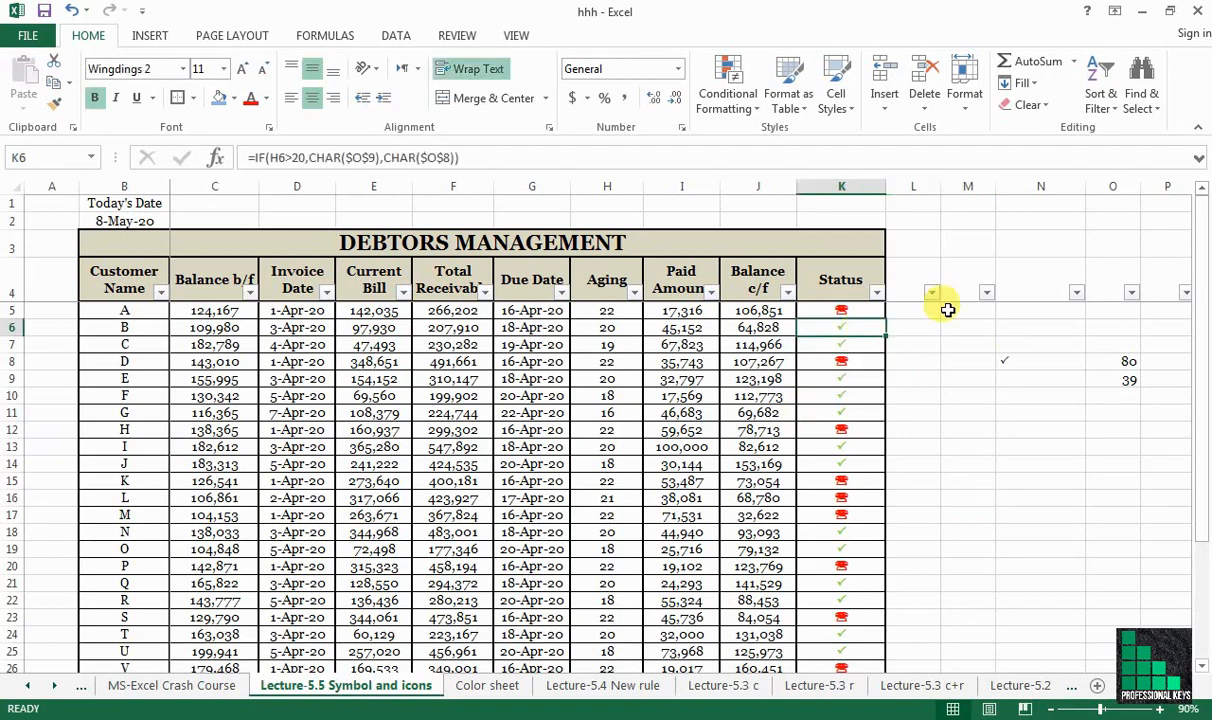
click(848, 361)
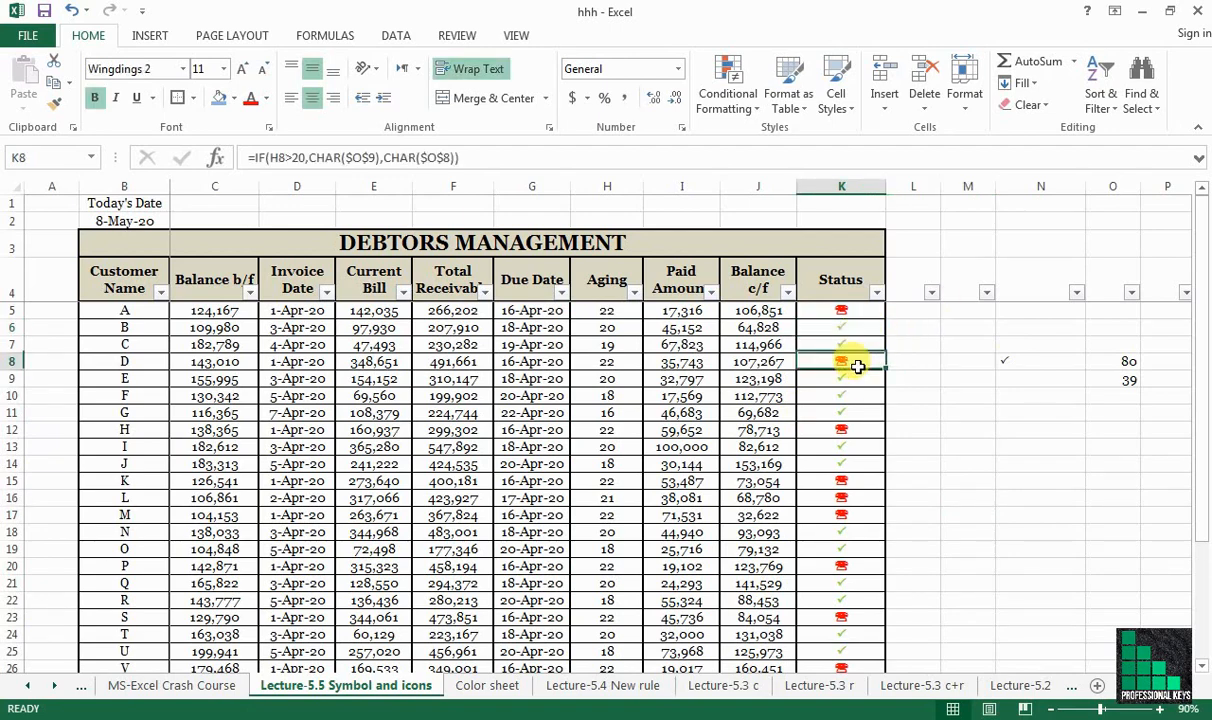
Step: Test the Status symbols by overwriting the Aging value of customer G with 22 and of customer L with 16
click(612, 412)
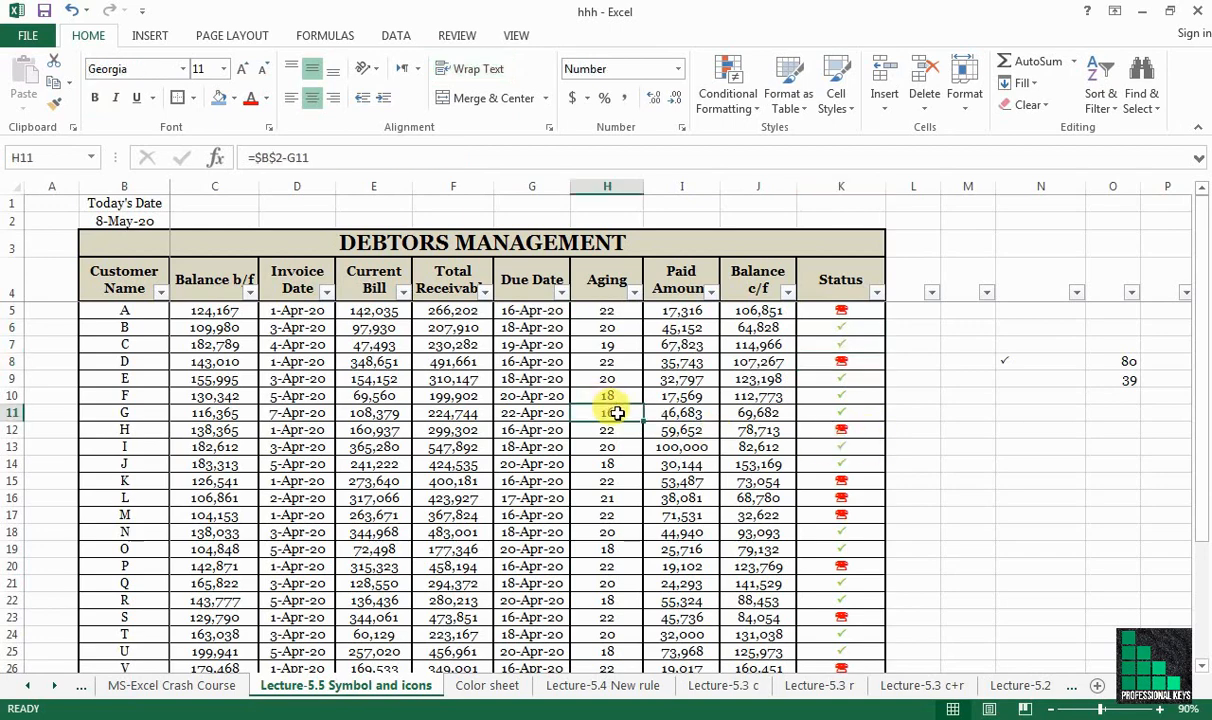
text(22)
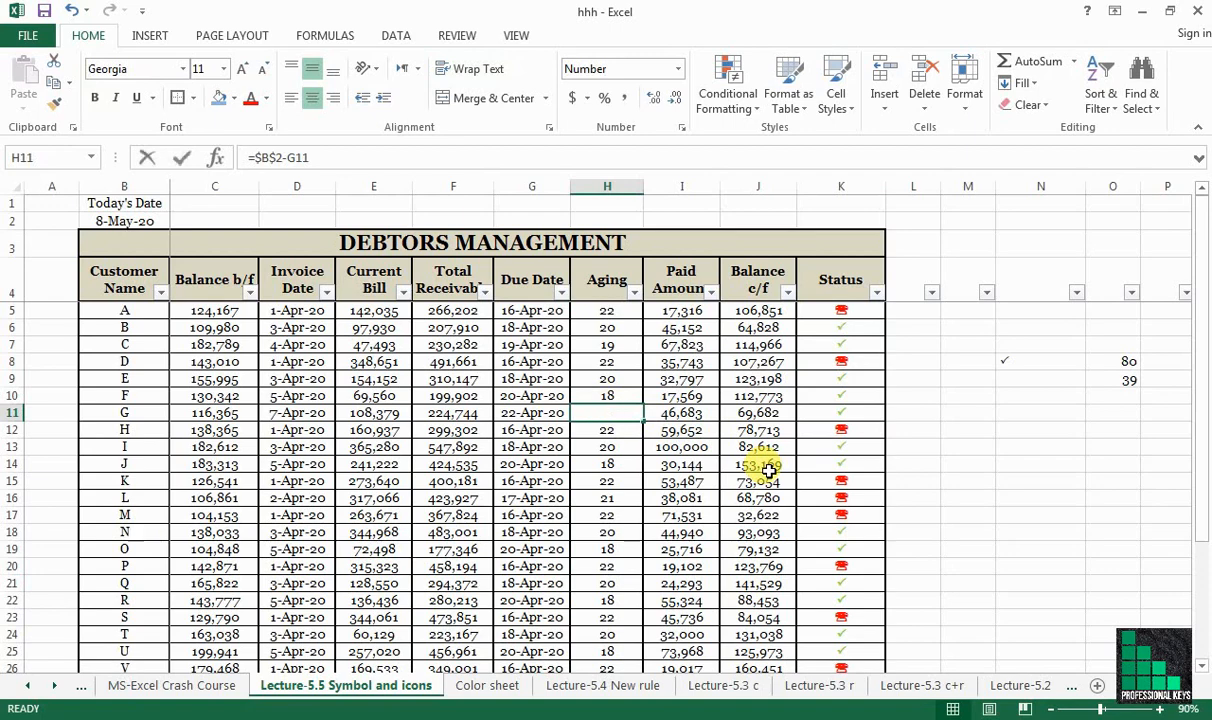
key(Return)
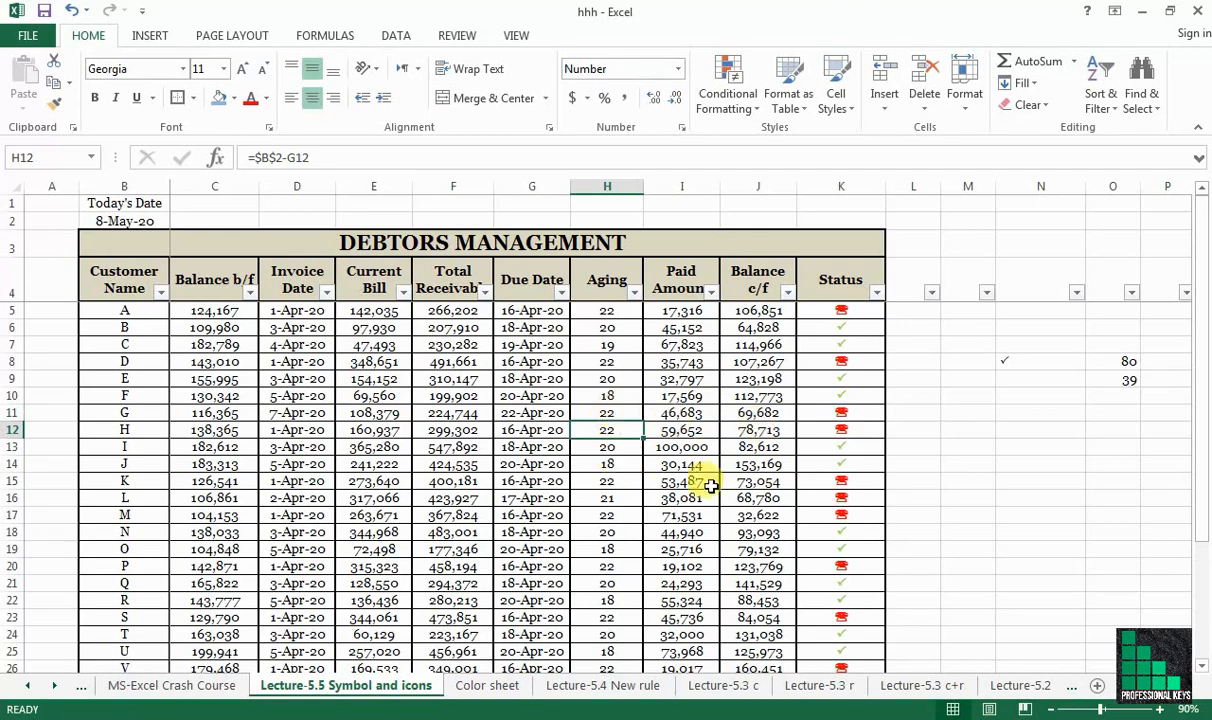
click(628, 499)
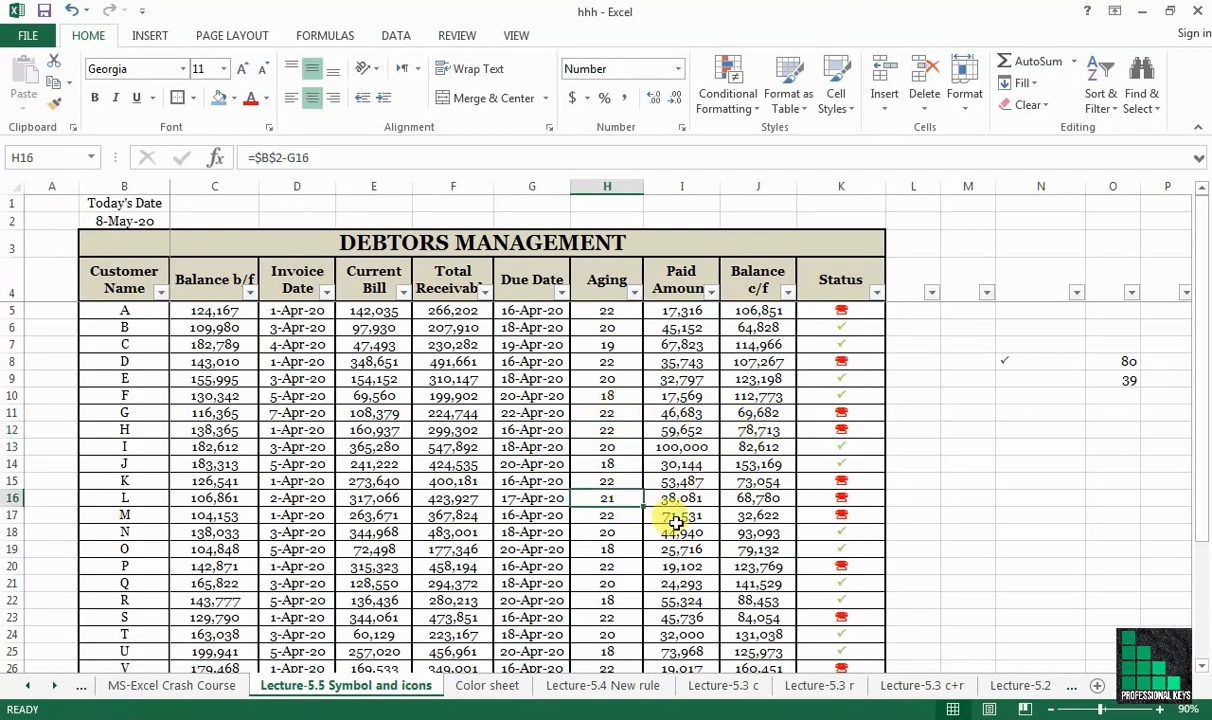
text(16)
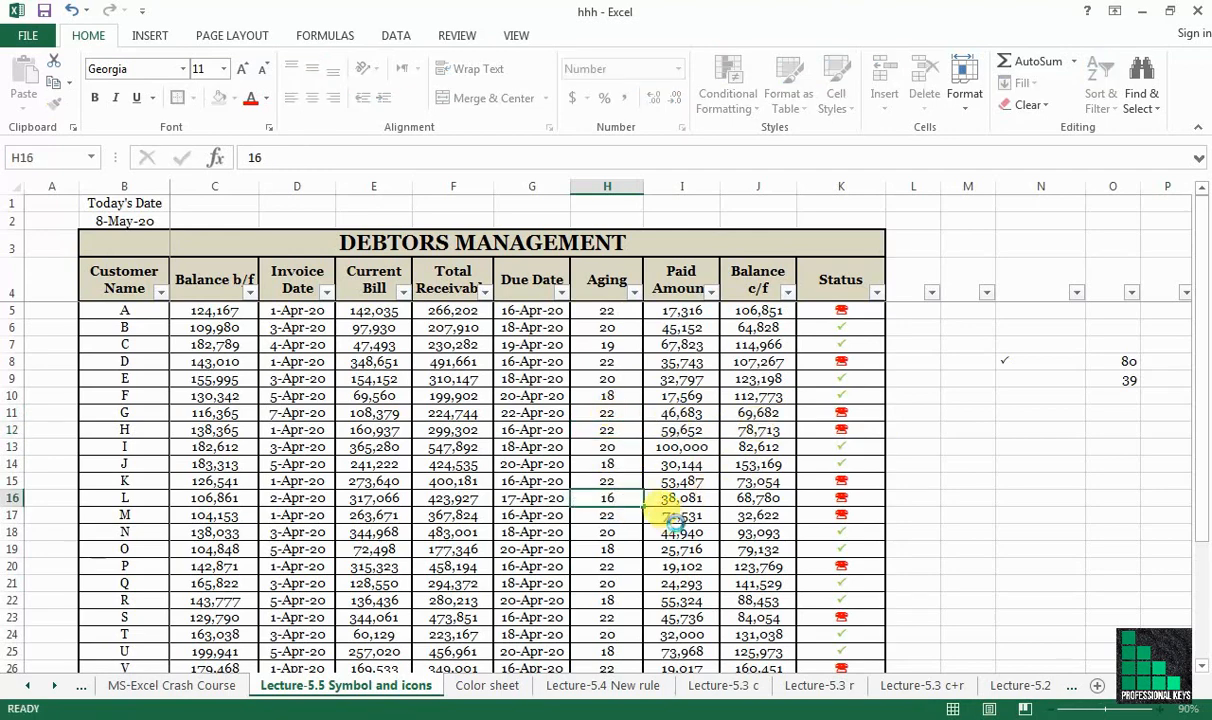
key(Return)
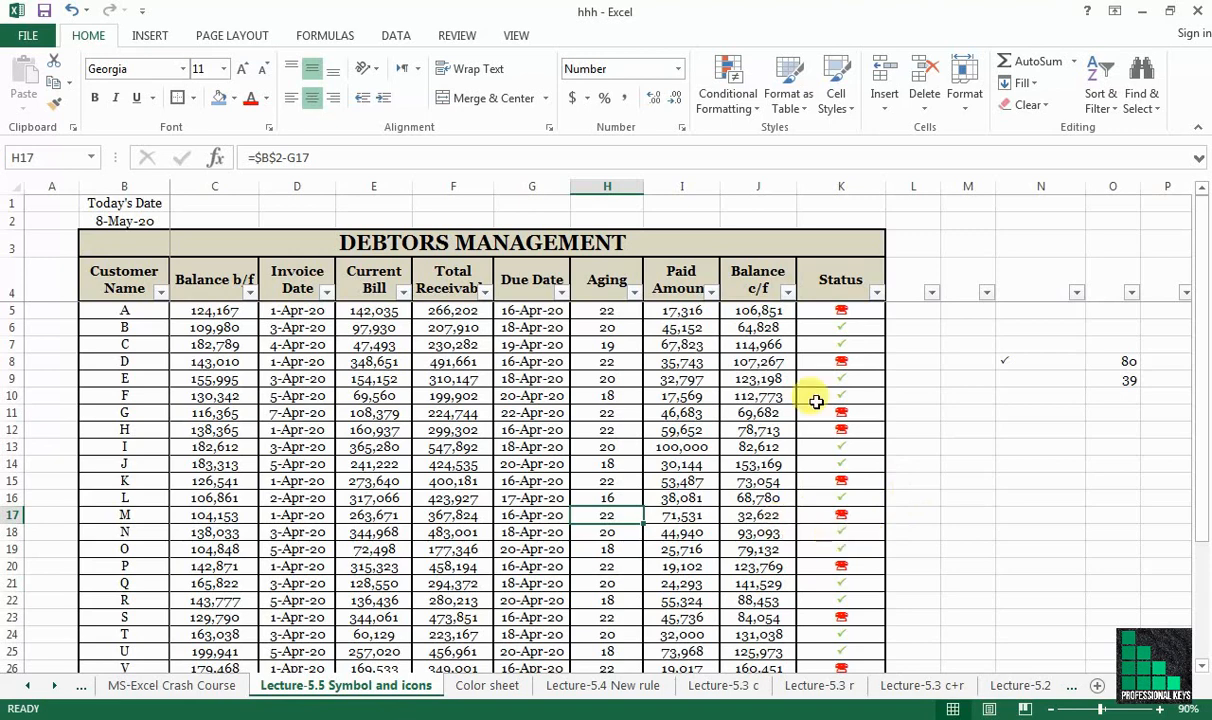
Step: Filter the Status column by the red font color and check the sum of the listed Balance c/f values
click(876, 293)
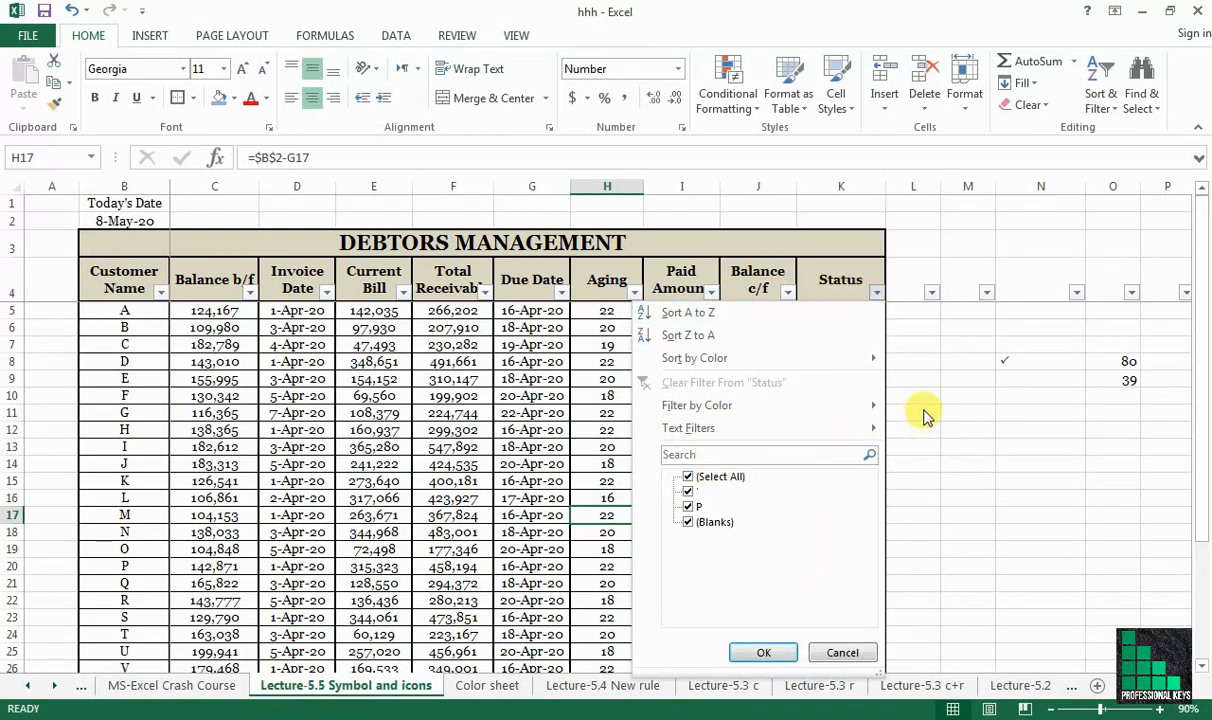
mouse_move(845, 413)
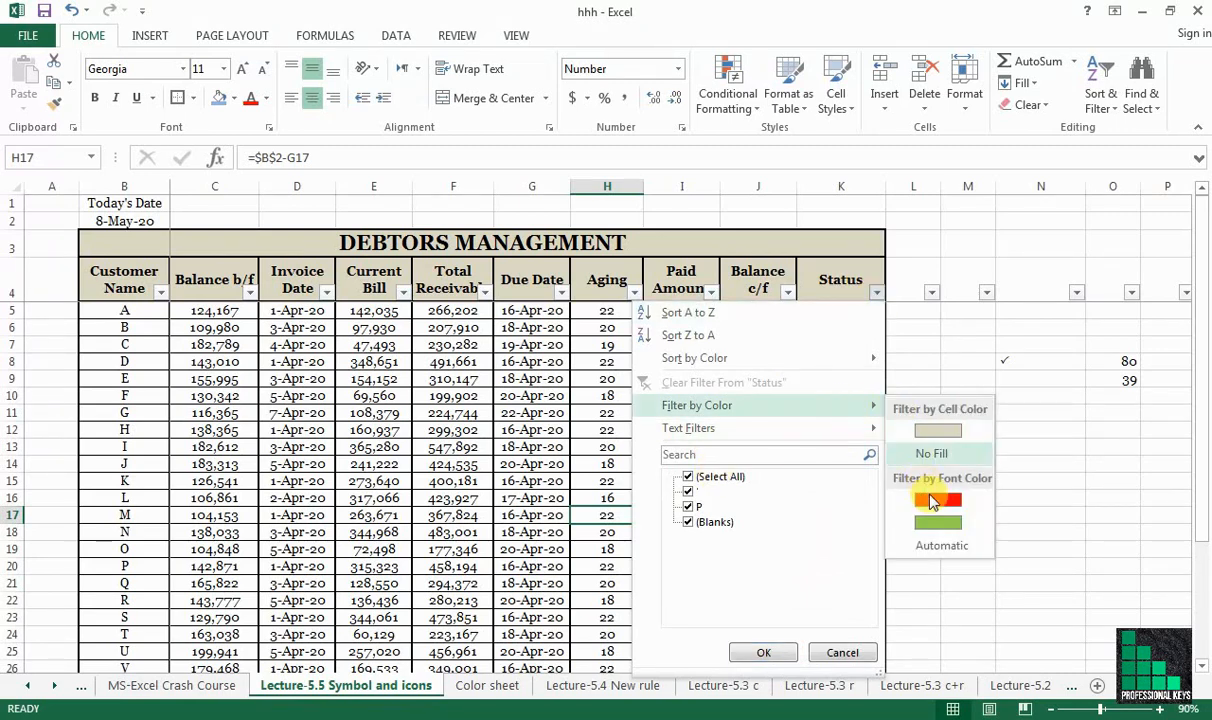
click(934, 504)
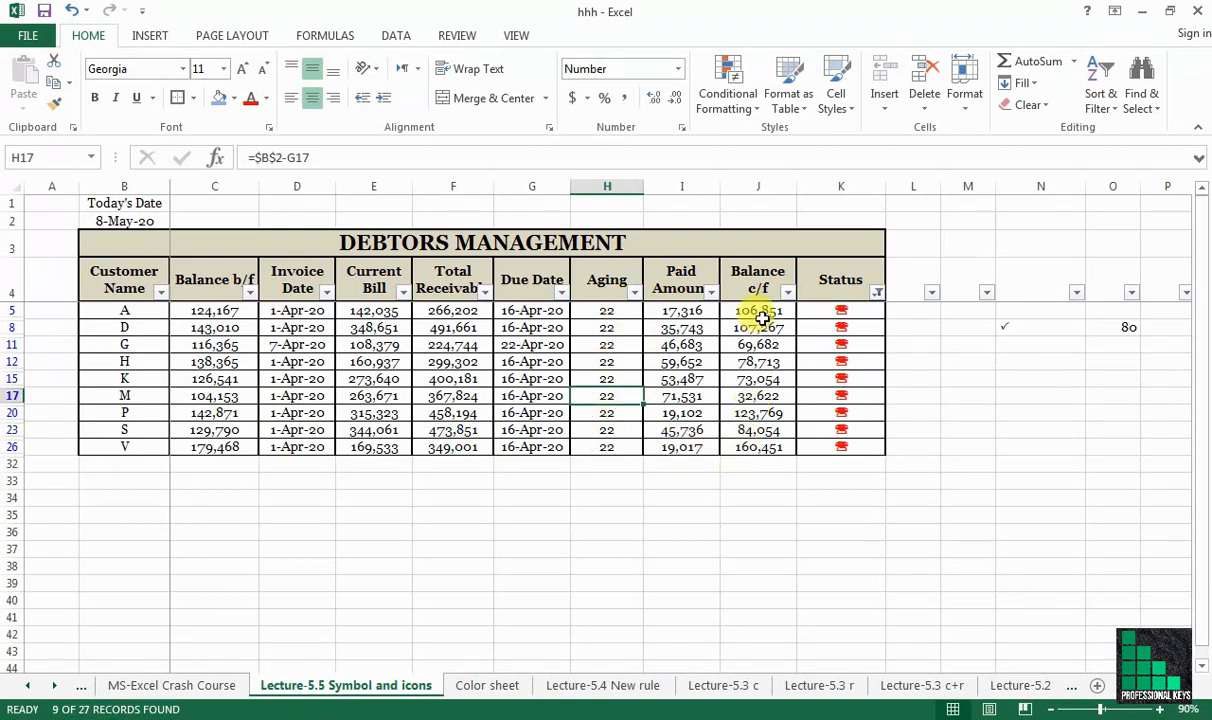
drag(758, 311, 763, 452)
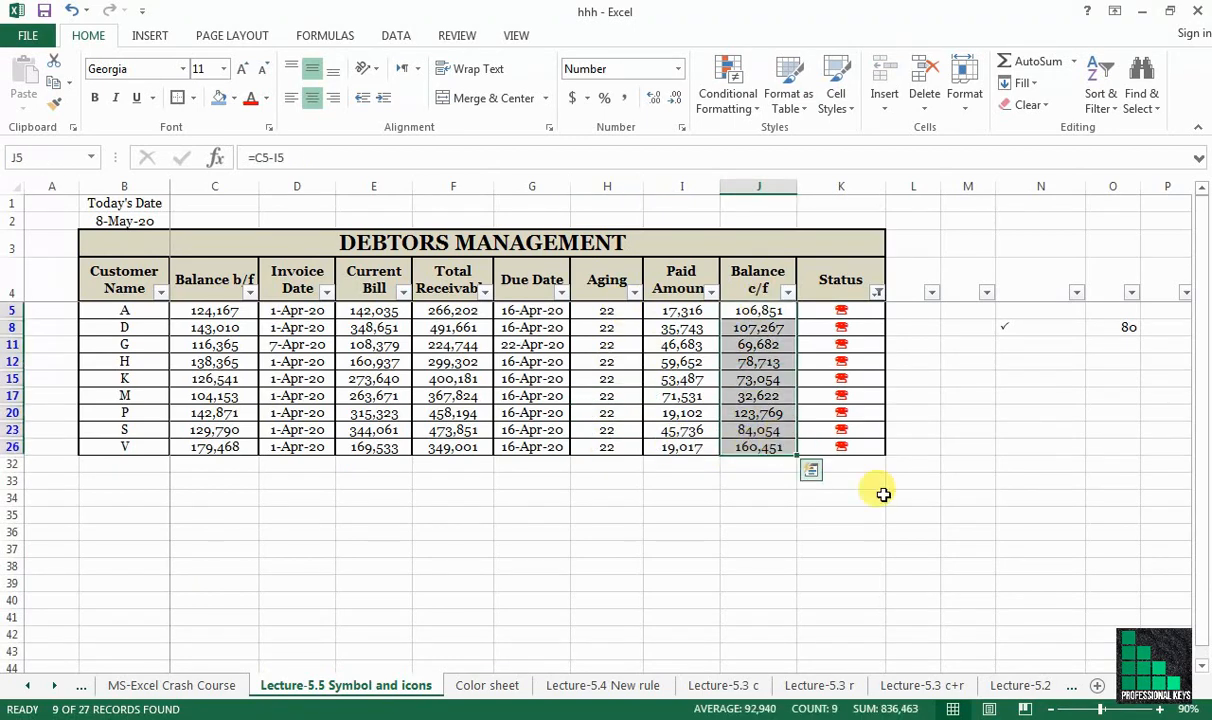
click(877, 498)
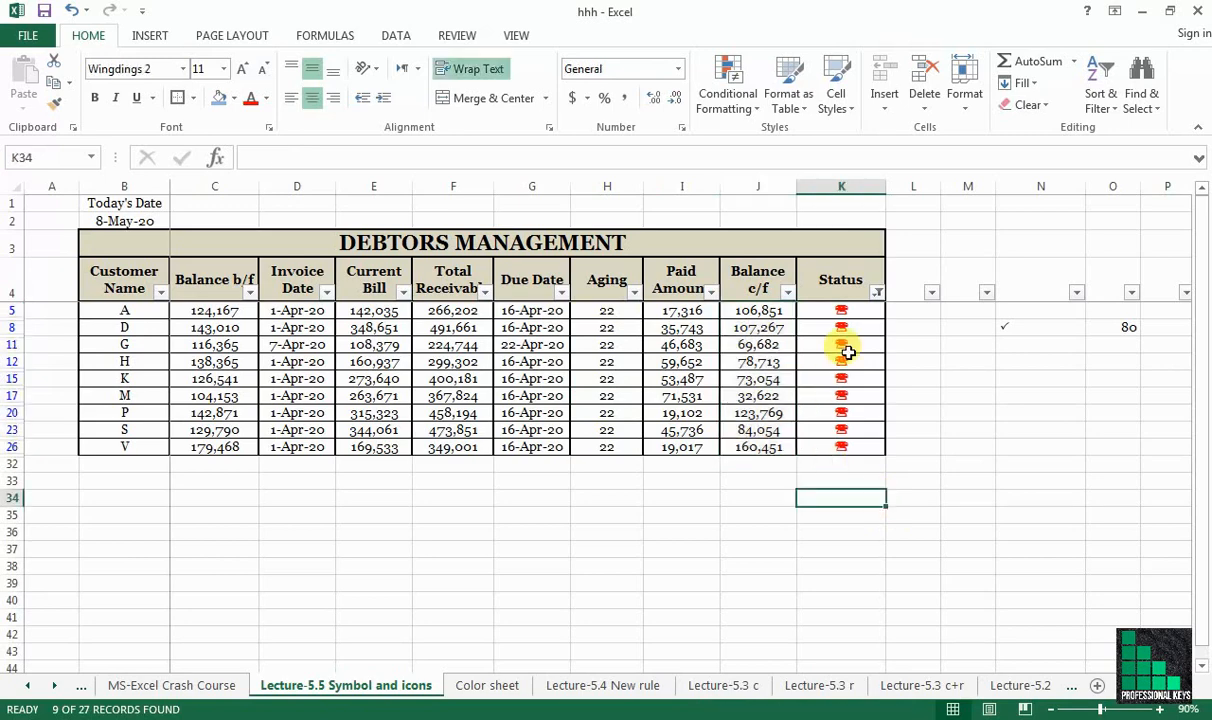
Step: Switch the Status filter to the green font color and select the listed Status cells
click(876, 292)
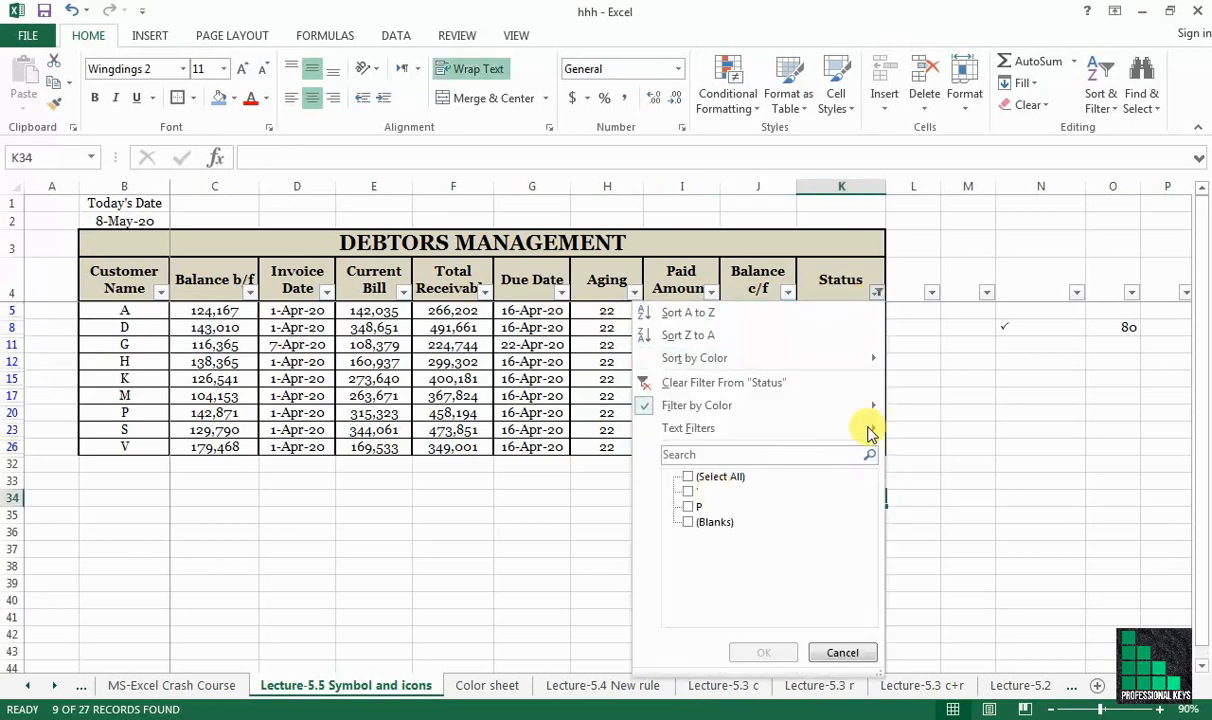
mouse_move(862, 414)
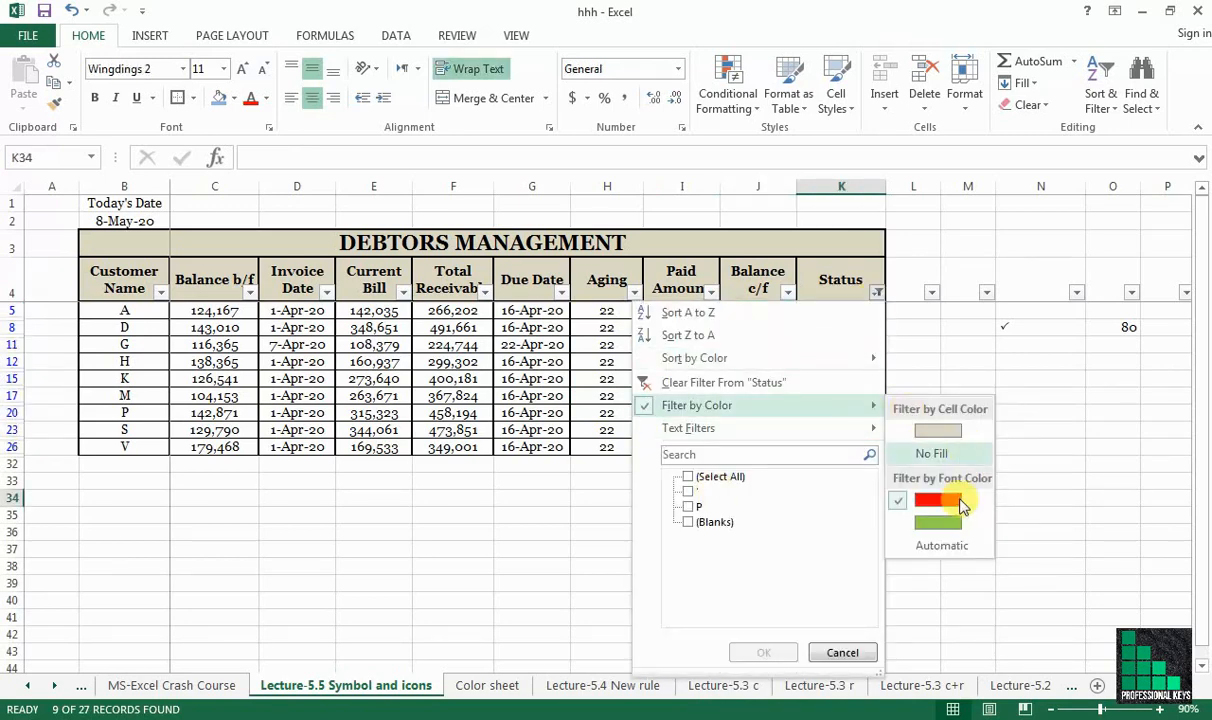
click(937, 522)
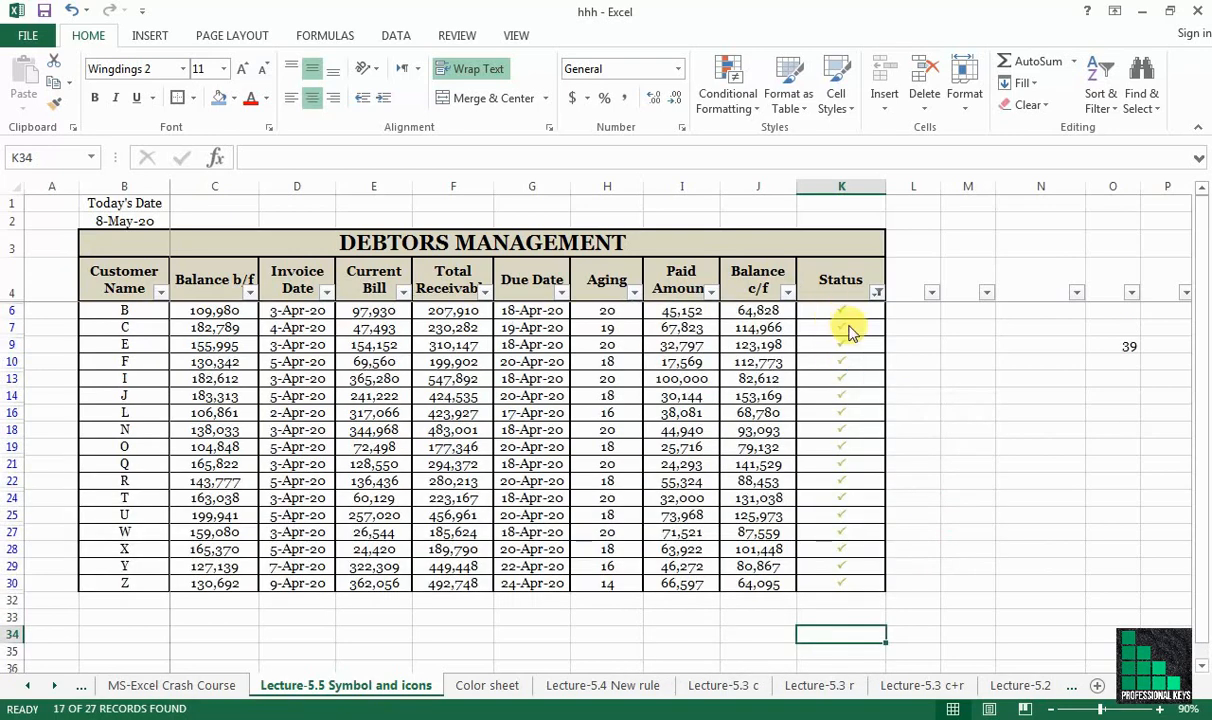
drag(843, 311, 845, 582)
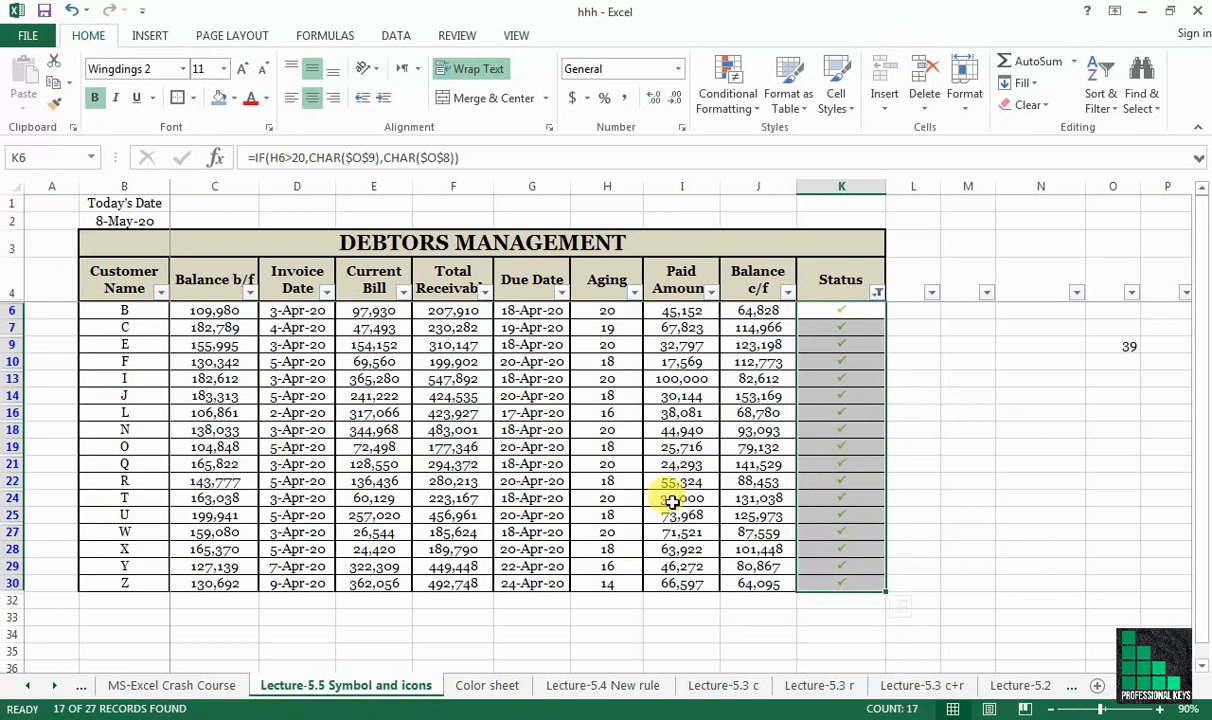
Step: Clear the filter from the table's header row 4 to list all customers again
click(40, 292)
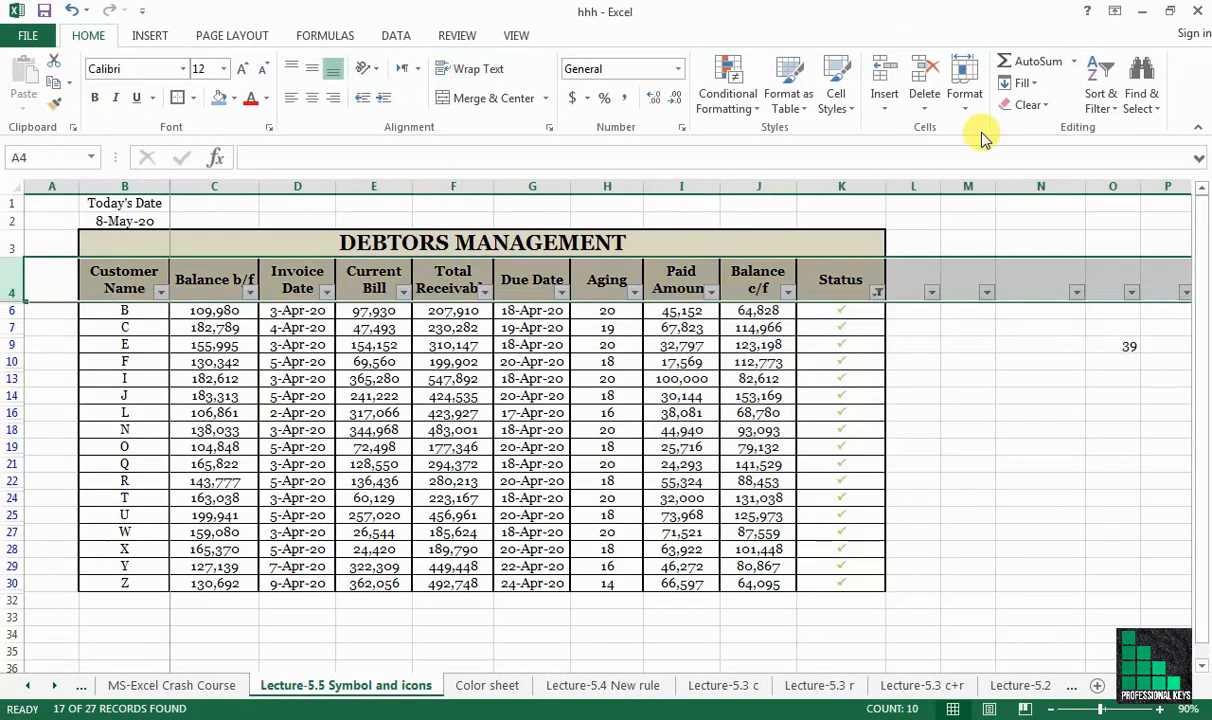
click(1122, 95)
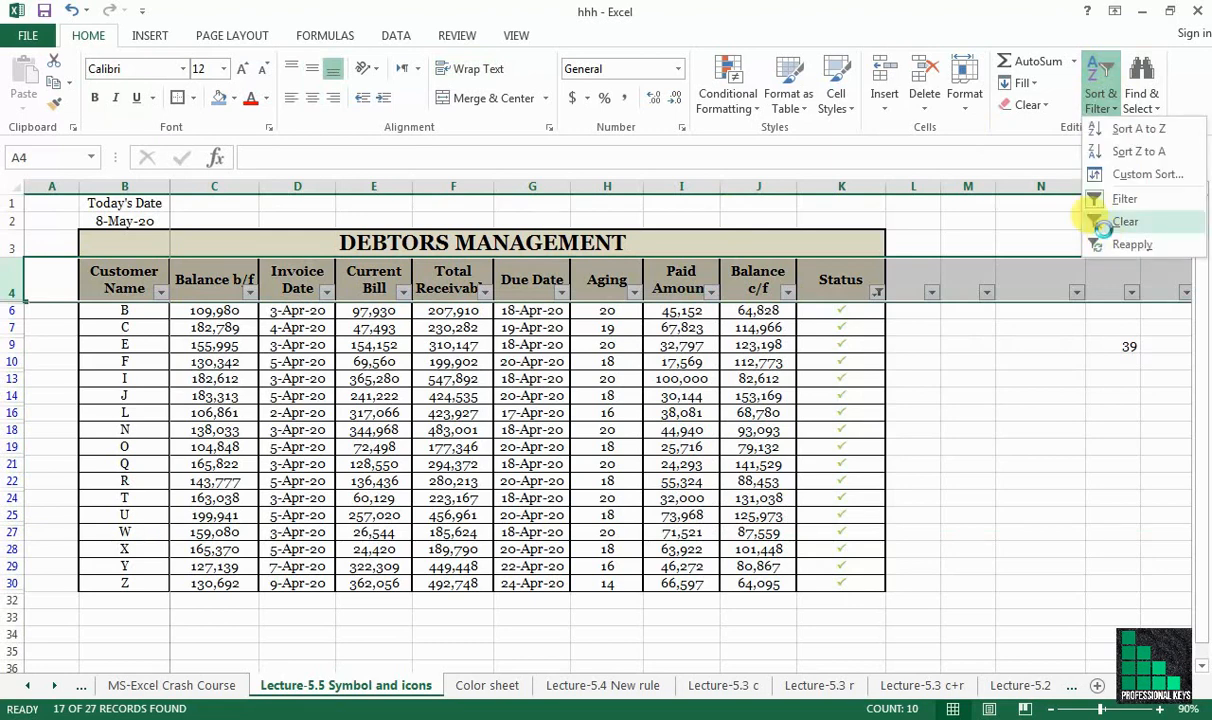
click(1093, 222)
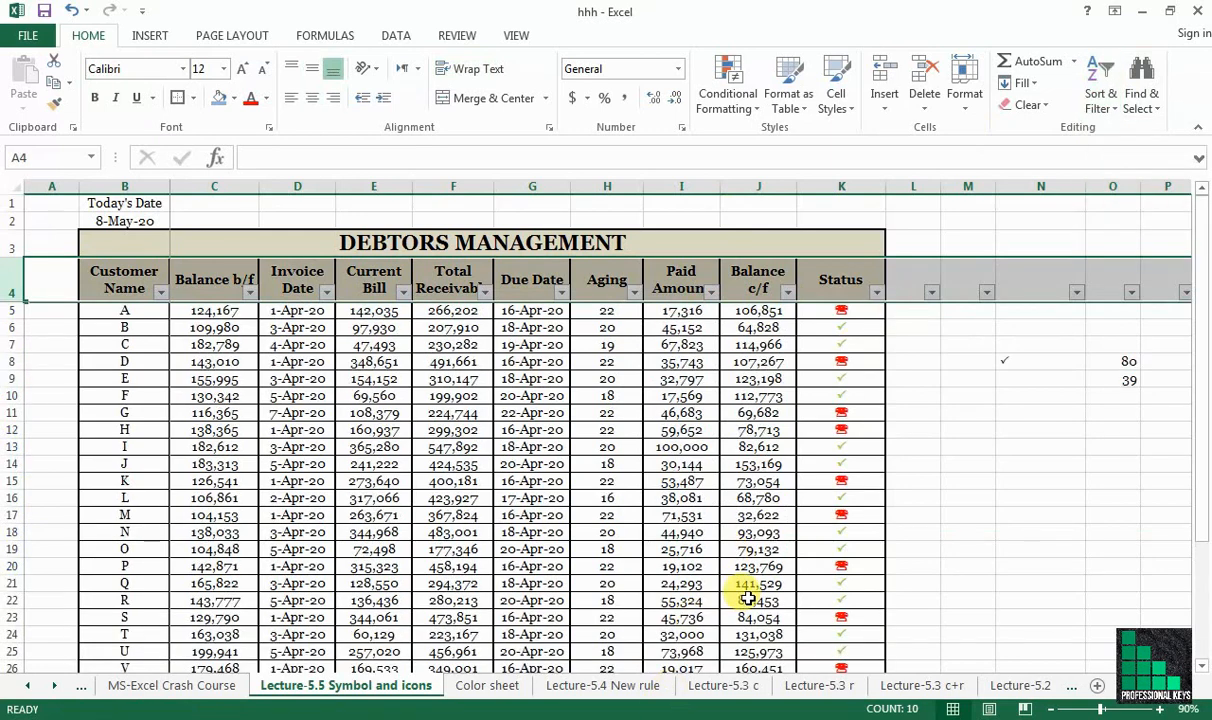